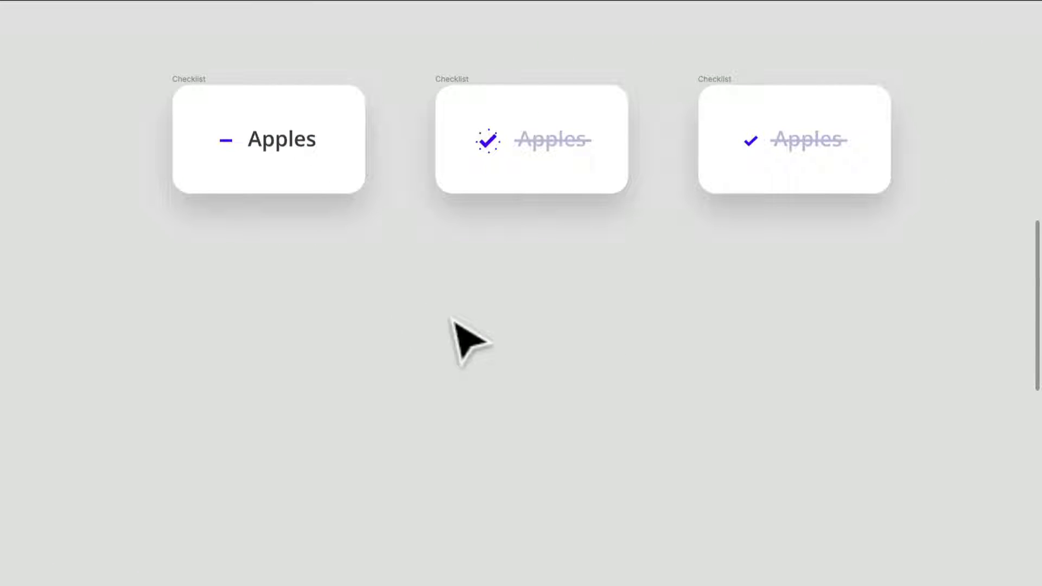
Step: Enlarge the first Checklist frame to about 249 × 150 and move it below the two other Checklist frames
{"action": "left_click", "coordinate": [200, 93]}
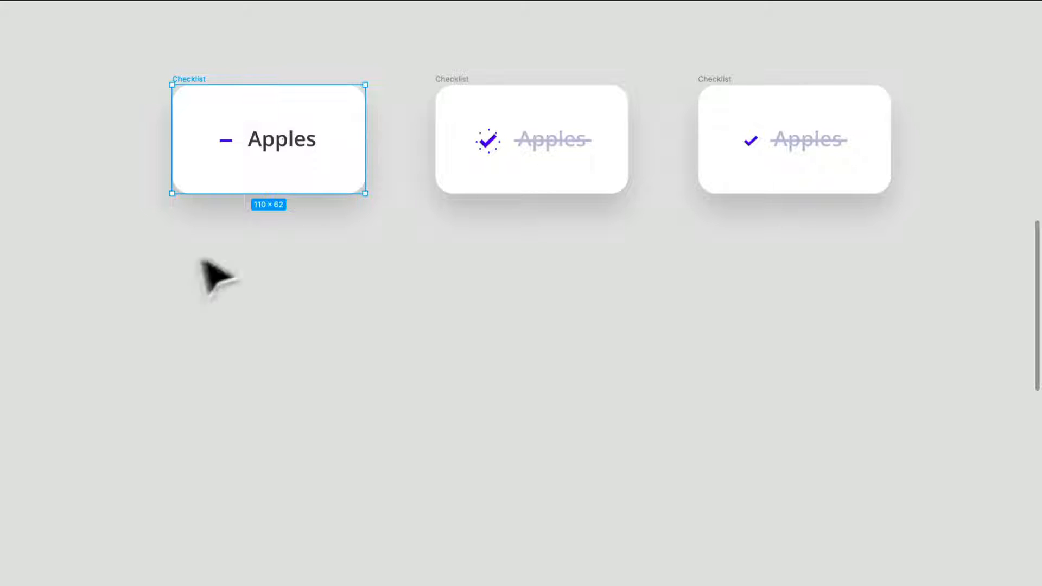
{"action": "left_click_drag", "start_coordinate": [503, 288], "coordinate": [505, 458]}
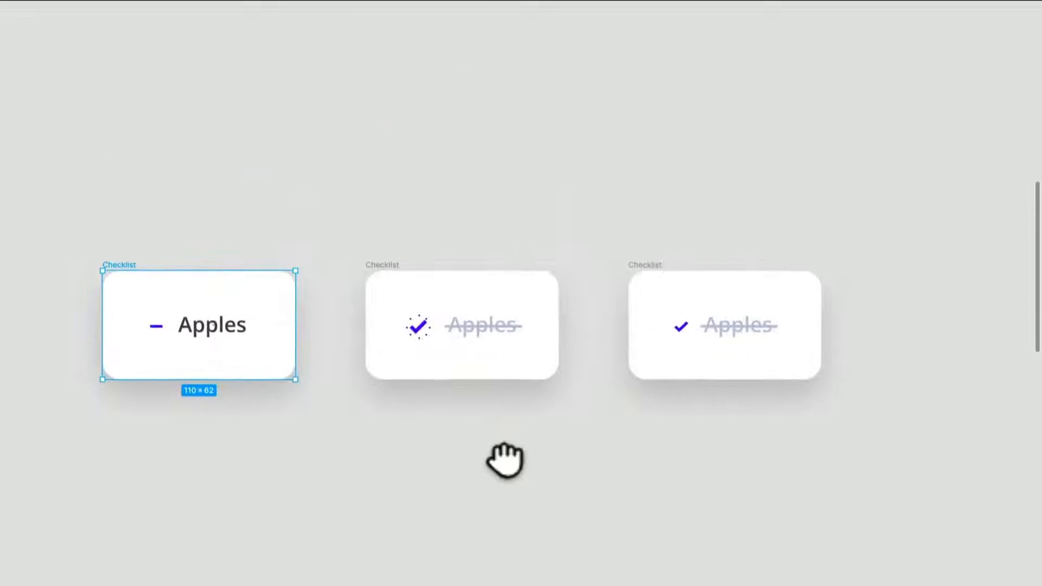
{"action": "scroll", "coordinate": [507, 461], "scroll_direction": "down", "scroll_amount": 5}
{"action": "scroll", "coordinate": [499, 441], "scroll_direction": "up", "scroll_amount": 3}
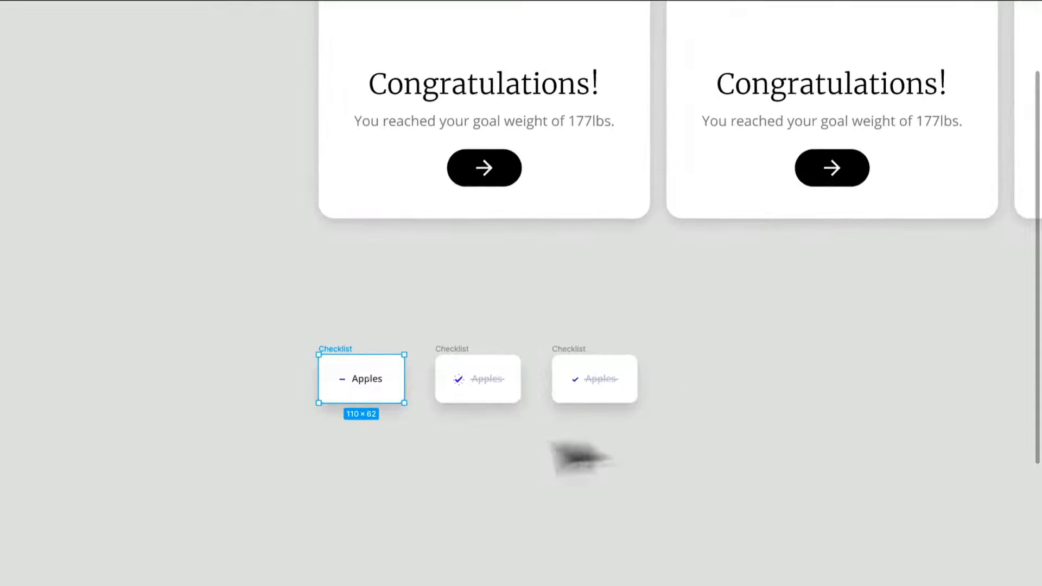
{"action": "left_click_drag", "start_coordinate": [635, 442], "coordinate": [419, 564]}
{"action": "scroll", "coordinate": [266, 434], "scroll_direction": "down", "scroll_amount": 2}
{"action": "scroll", "coordinate": [266, 434], "scroll_direction": "left", "scroll_amount": 1}
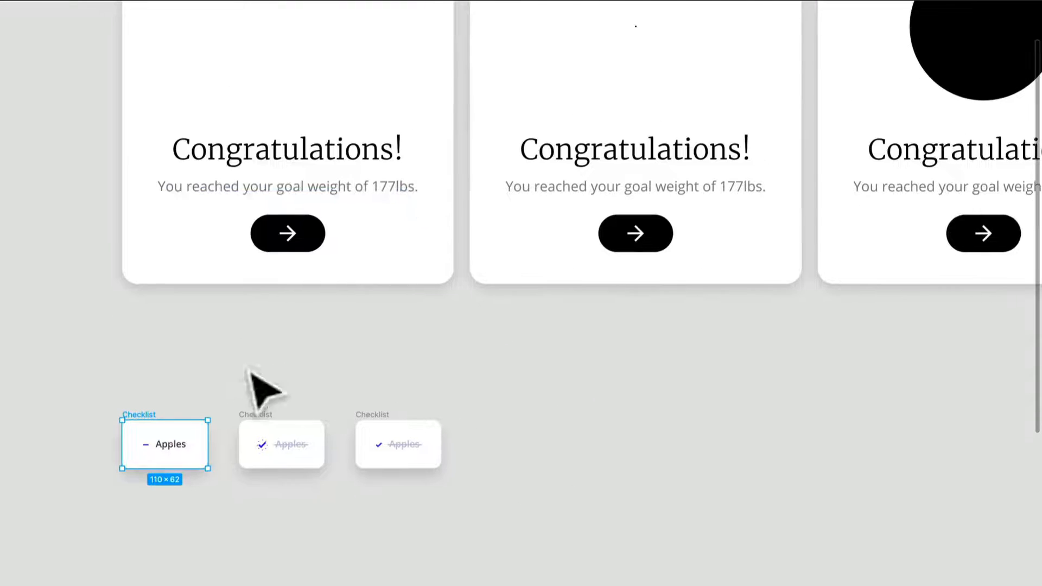
{"action": "left_click_drag", "start_coordinate": [209, 470], "coordinate": [330, 567]}
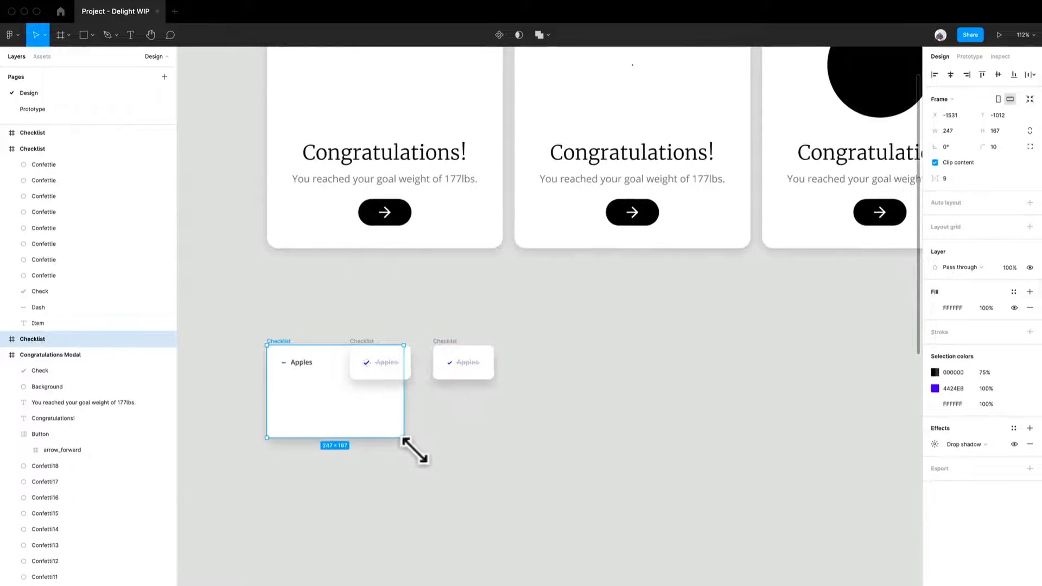
{"action": "left_click_drag", "start_coordinate": [404, 438], "coordinate": [405, 429]}
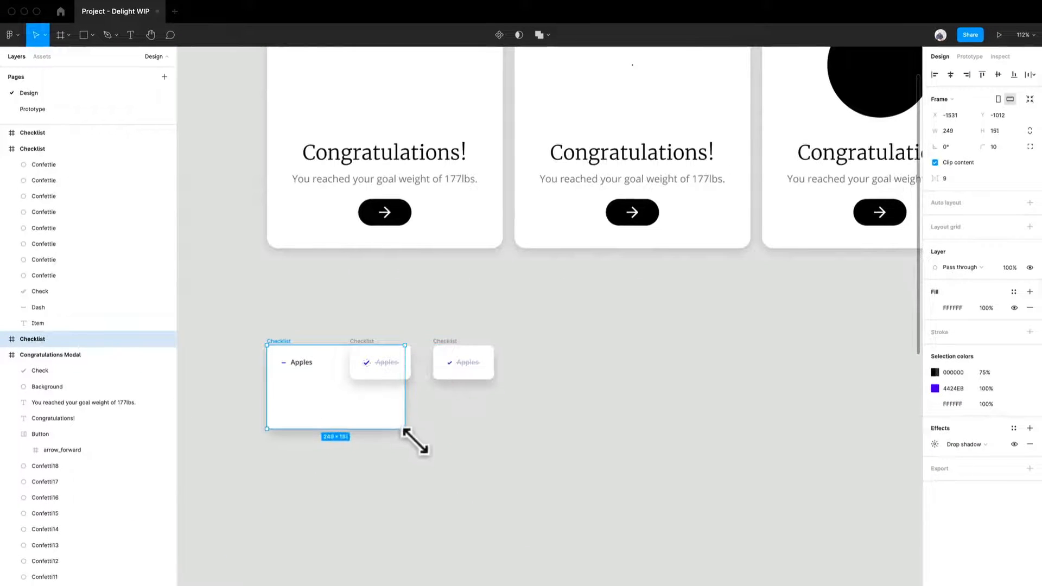
{"action": "left_click_drag", "start_coordinate": [286, 351], "coordinate": [286, 424]}
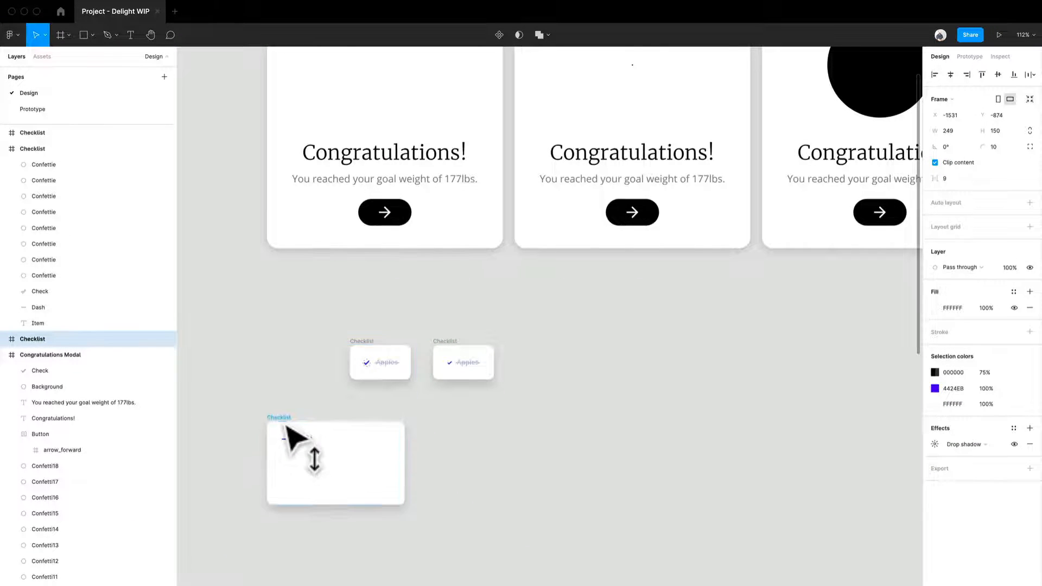
Step: Set the Apples text in the enlarged Checklist frame to auto width and font size 24
{"action": "scroll", "coordinate": [333, 488], "scroll_direction": "up", "scroll_amount": 5}
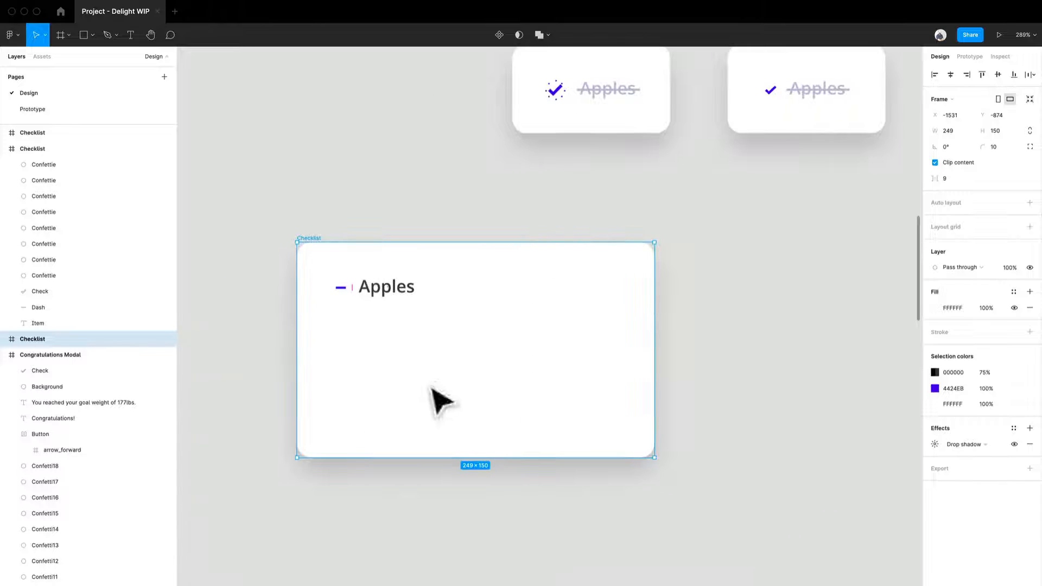
{"action": "left_click", "coordinate": [414, 296]}
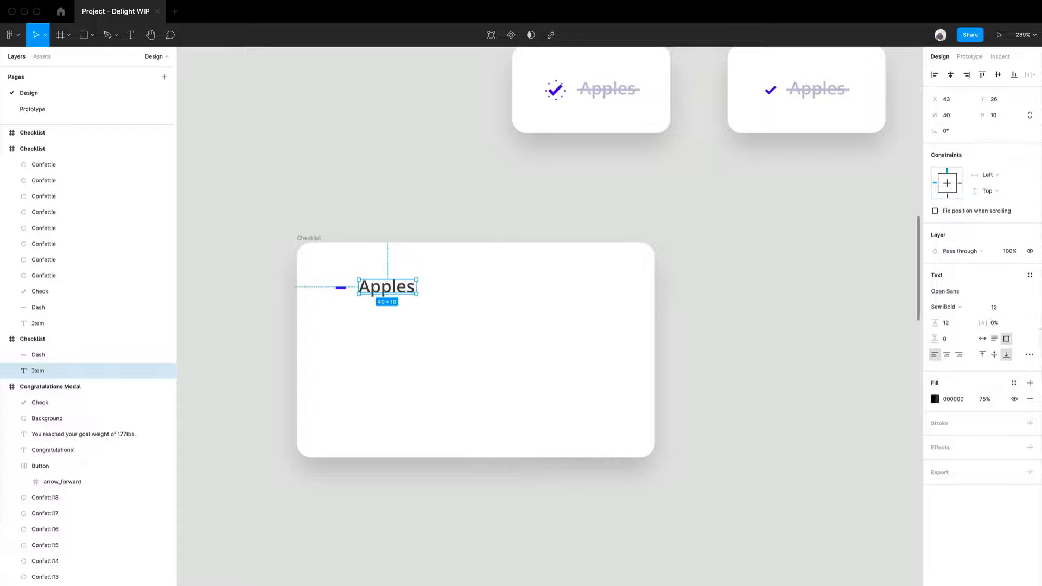
{"action": "left_click", "coordinate": [1018, 308]}
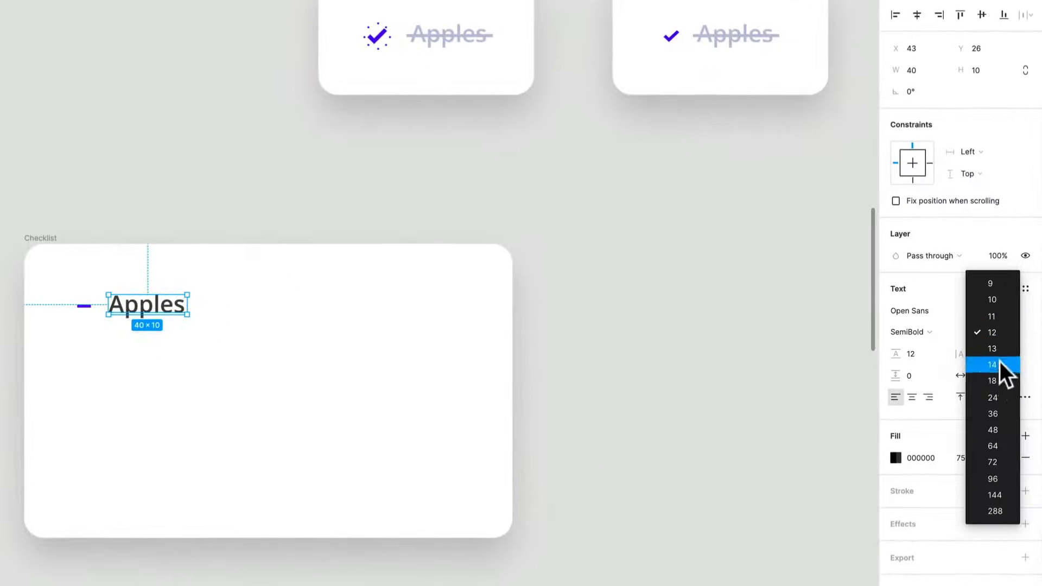
{"action": "left_click", "coordinate": [996, 381]}
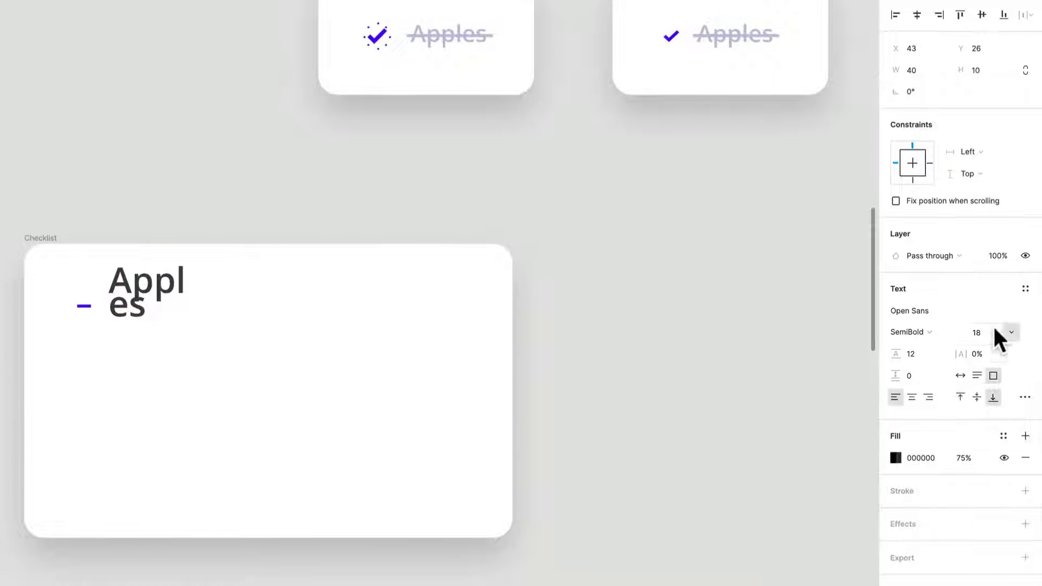
{"action": "left_click", "coordinate": [960, 375]}
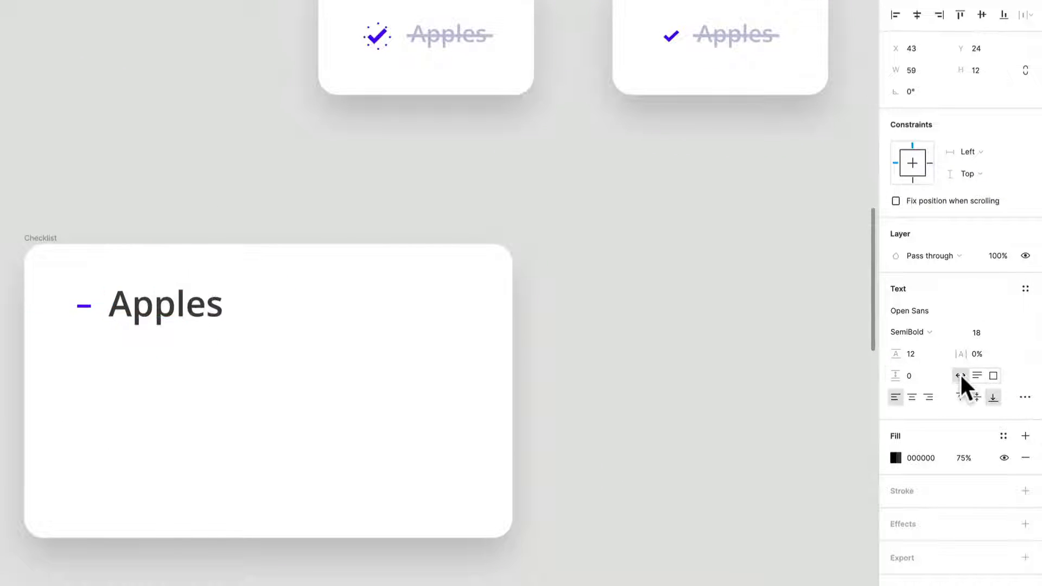
{"action": "left_click", "coordinate": [1005, 332]}
{"action": "left_click", "coordinate": [1004, 348]}
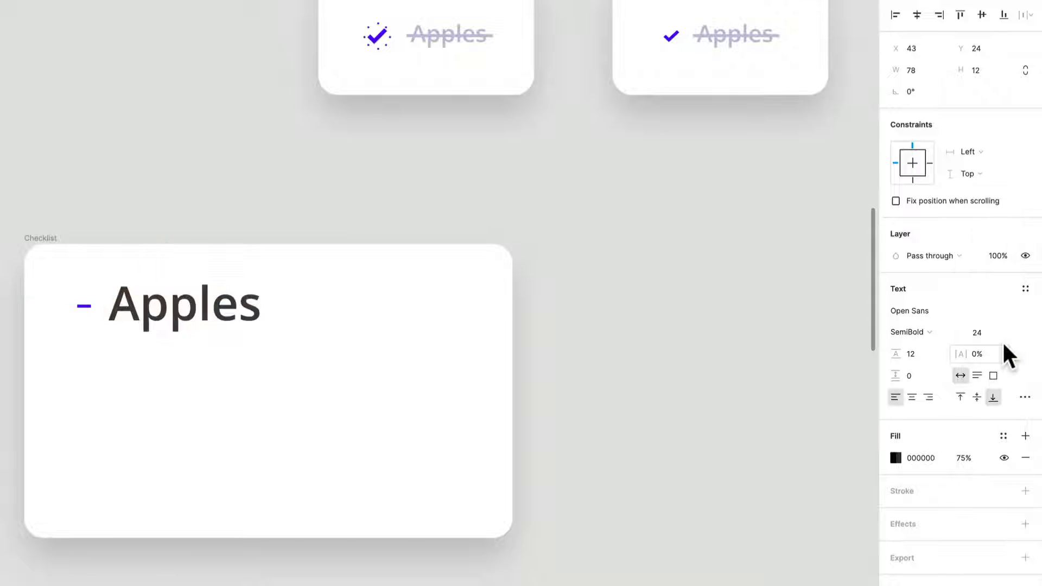
Step: Try a font size of 36 on the Apples text and undo it
{"action": "left_click", "coordinate": [1004, 332]}
{"action": "left_click", "coordinate": [1003, 347]}
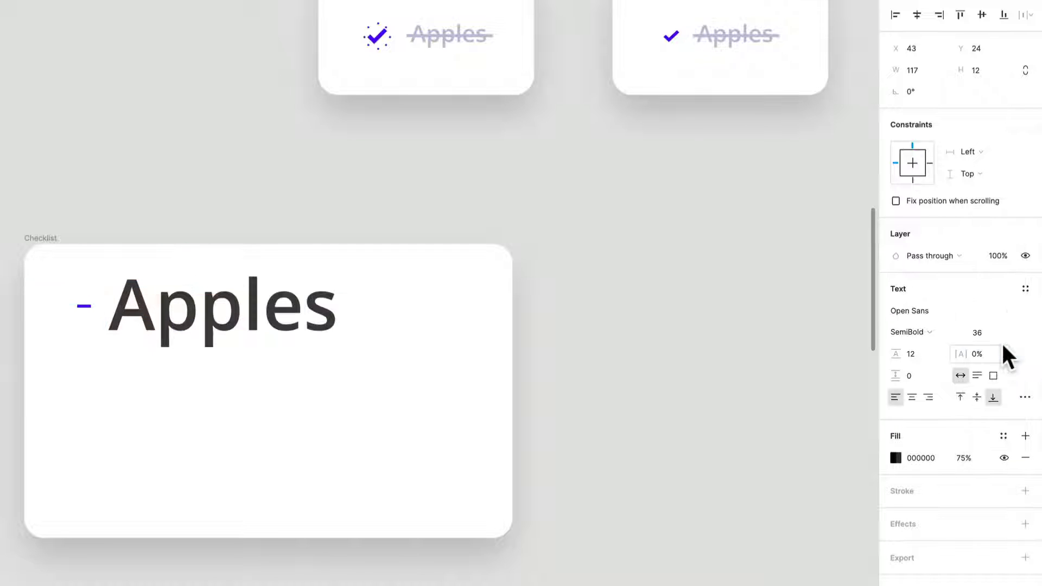
{"action": "key", "text": "ctrl+z"}
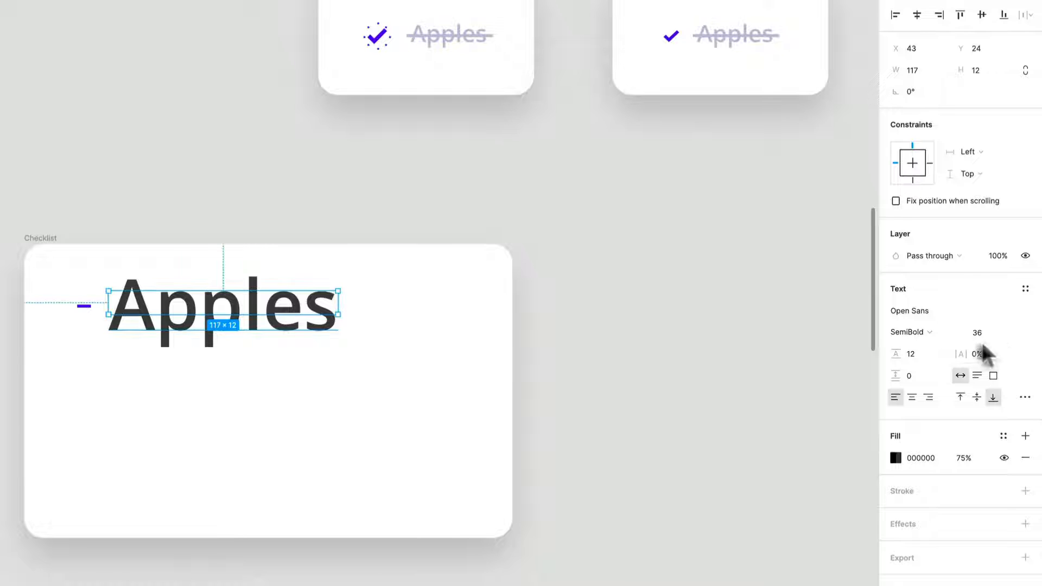
Step: Move the Apples text and its purple dash towards the middle of the enlarged Checklist frame
{"action": "left_click_drag", "start_coordinate": [244, 310], "coordinate": [337, 400]}
{"action": "left_click", "coordinate": [87, 307]}
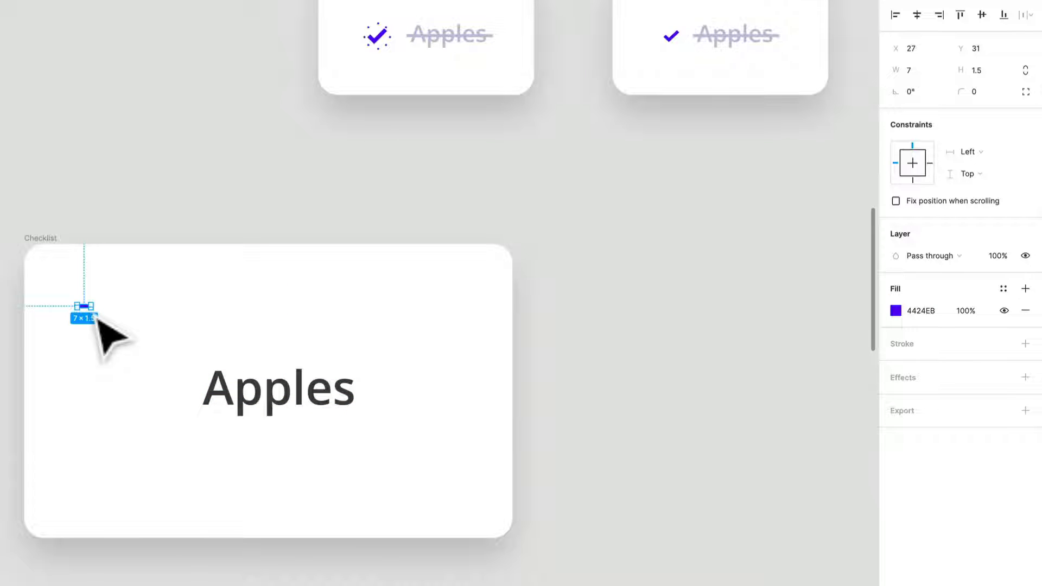
{"action": "left_click_drag", "start_coordinate": [98, 318], "coordinate": [171, 403]}
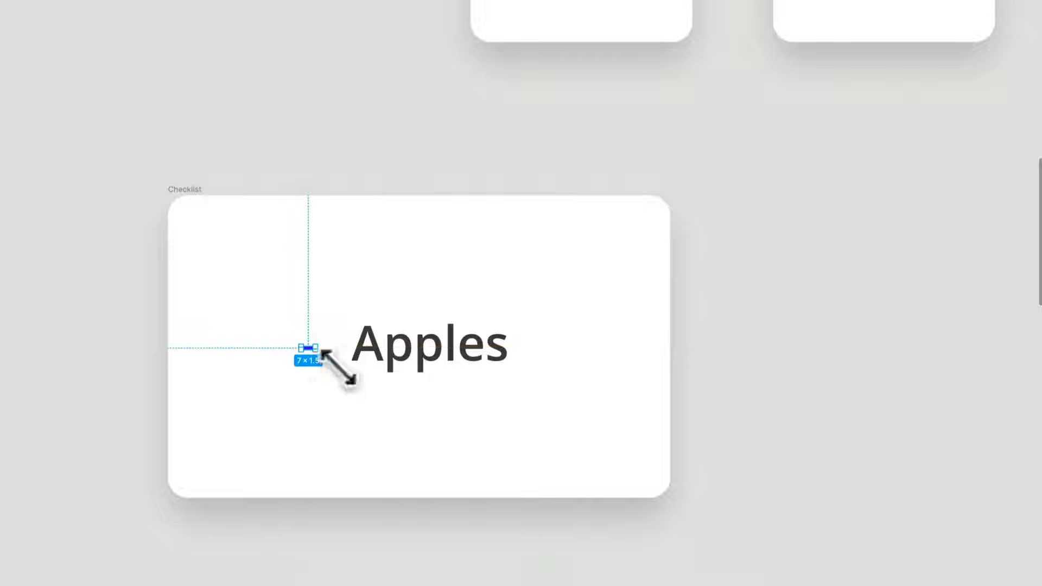
Step: Set the height of the purple dash beside the Apples text to 3
{"action": "scroll", "coordinate": [302, 375], "scroll_direction": "up", "scroll_amount": 3}
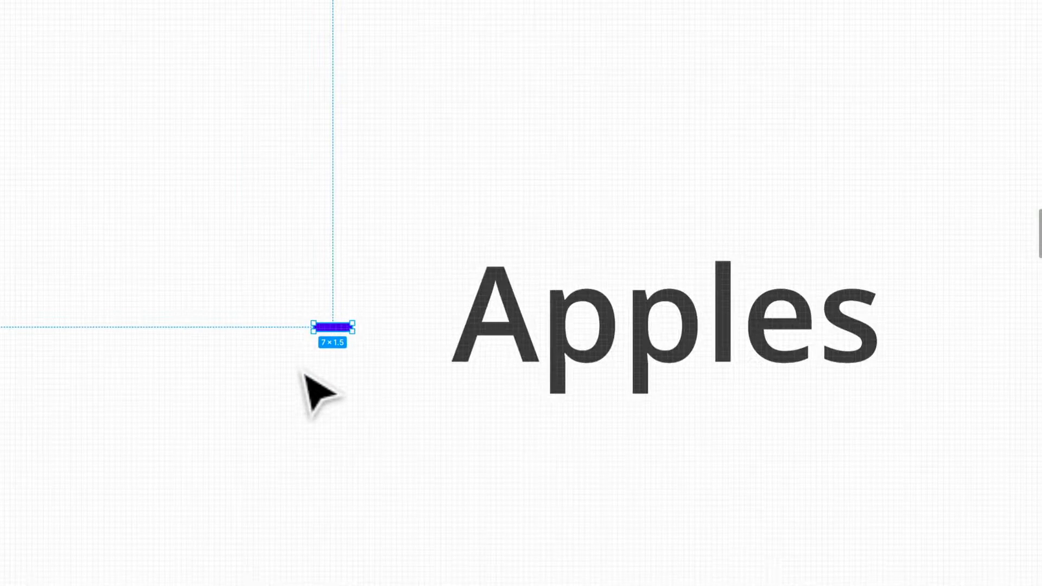
{"action": "left_click_drag", "start_coordinate": [349, 331], "coordinate": [354, 332]}
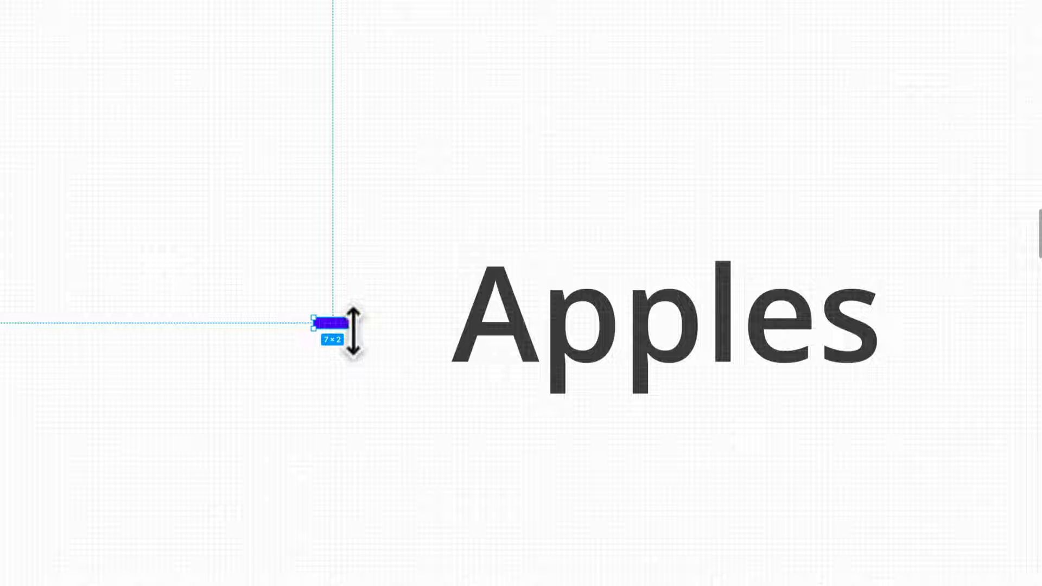
{"action": "left_click", "coordinate": [963, 152]}
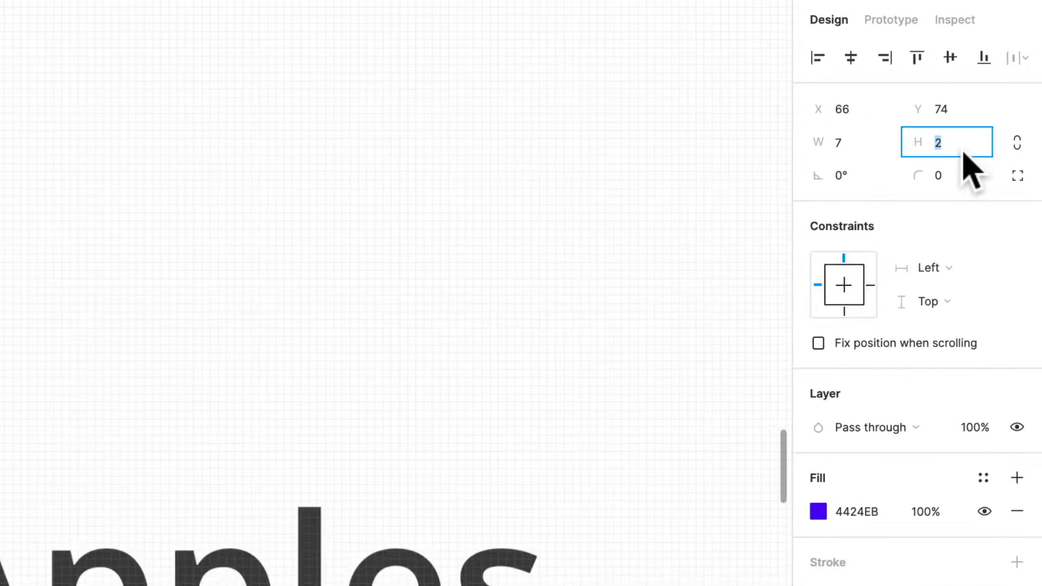
{"action": "type", "text": "3"}
{"action": "key", "text": "Return"}
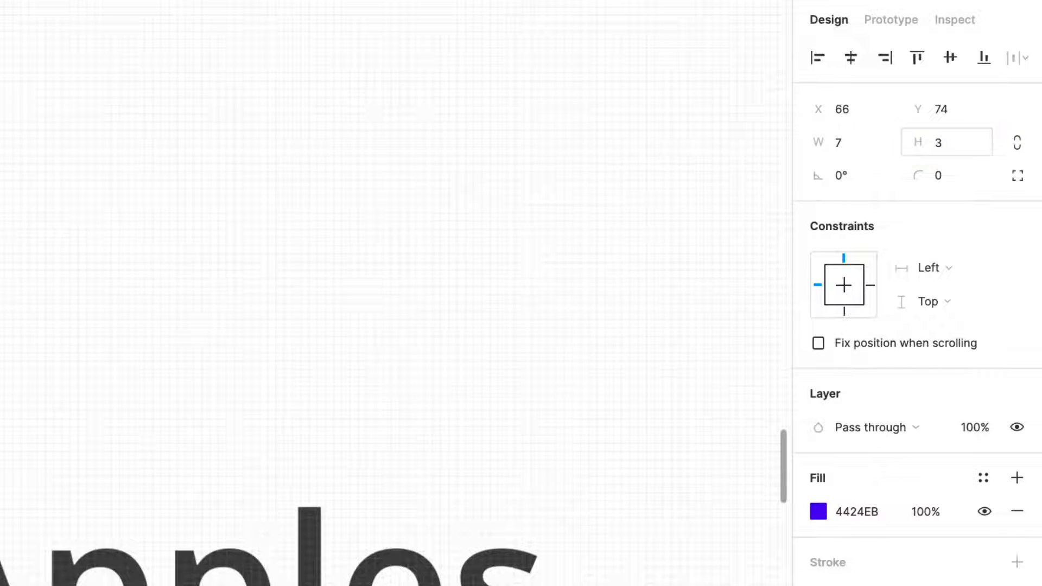
Step: Align the vertical centers of the purple dash and the Apples text with each other
{"action": "left_click", "coordinate": [121, 578], "text": "shift"}
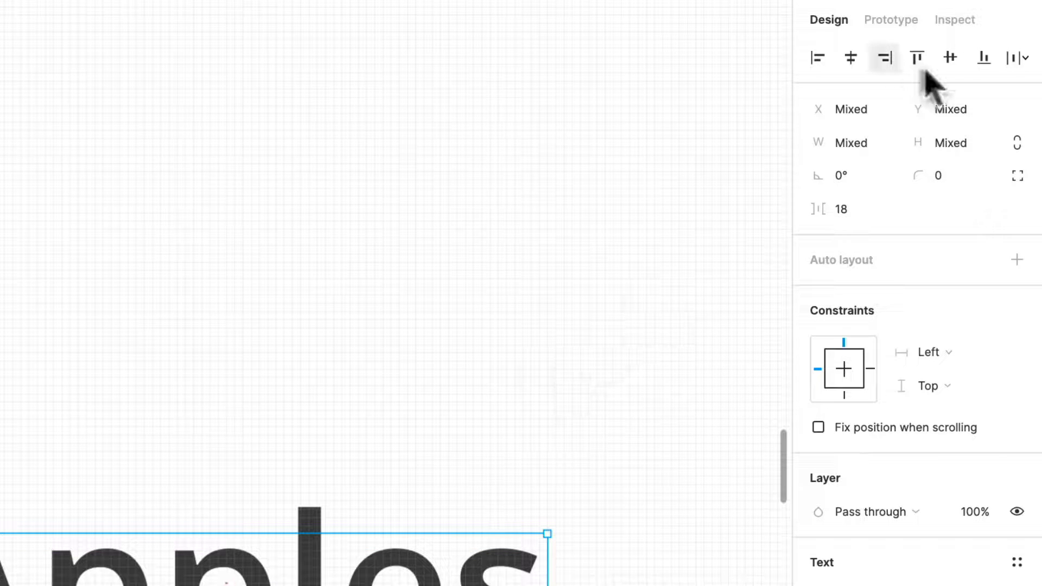
{"action": "left_click", "coordinate": [951, 58]}
{"action": "left_click", "coordinate": [42, 465]}
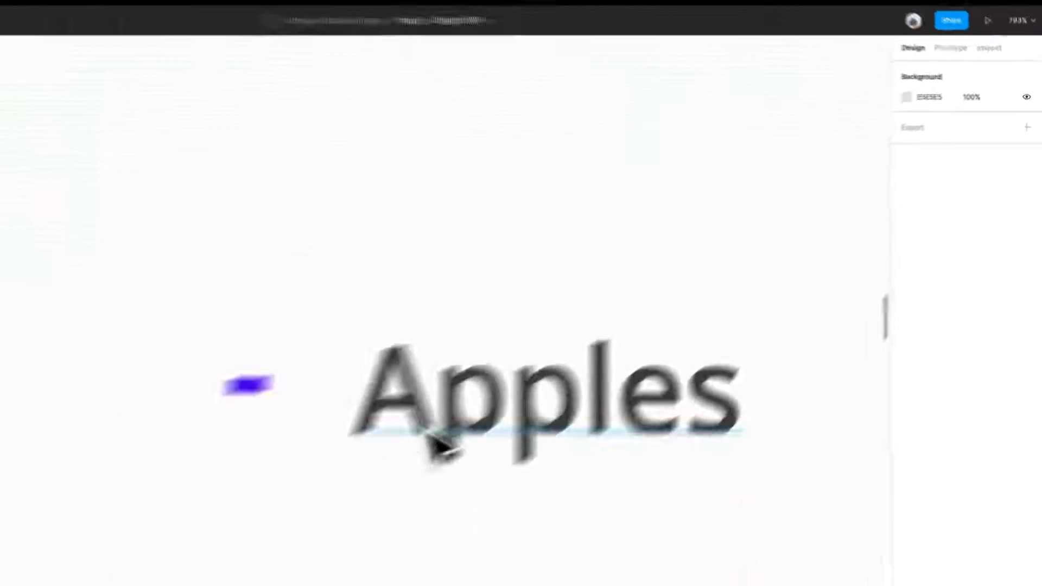
Step: Set the line height of the Apples text to 100%
{"action": "left_click", "coordinate": [431, 436]}
{"action": "left_click", "coordinate": [930, 392]}
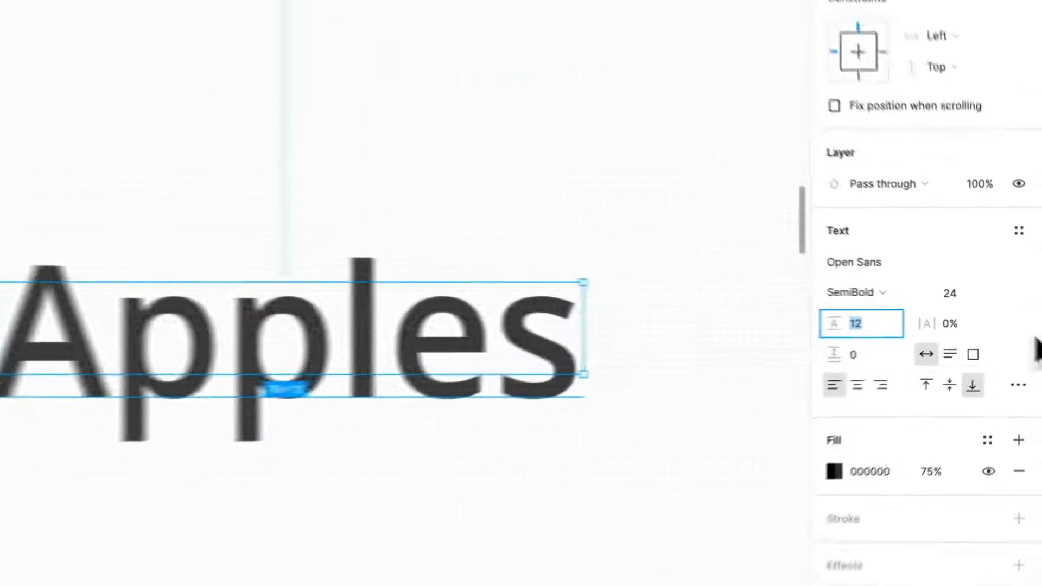
{"action": "type", "text": "1"}
{"action": "type", "text": "00"}
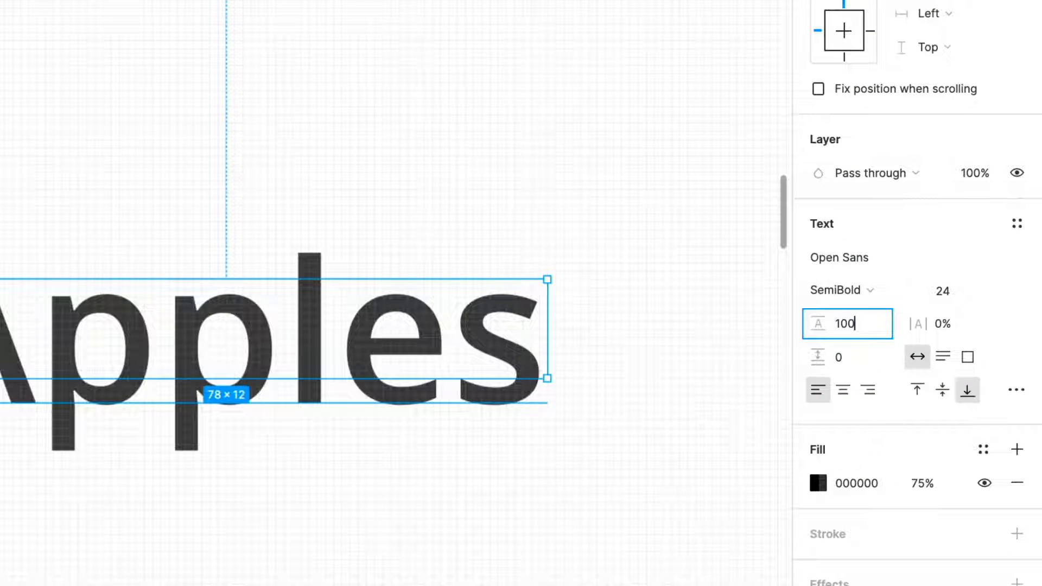
{"action": "type", "text": "%"}
{"action": "key", "text": "Return"}
{"action": "left_click", "coordinate": [592, 435]}
{"action": "left_click_drag", "start_coordinate": [608, 436], "coordinate": [566, 465]}
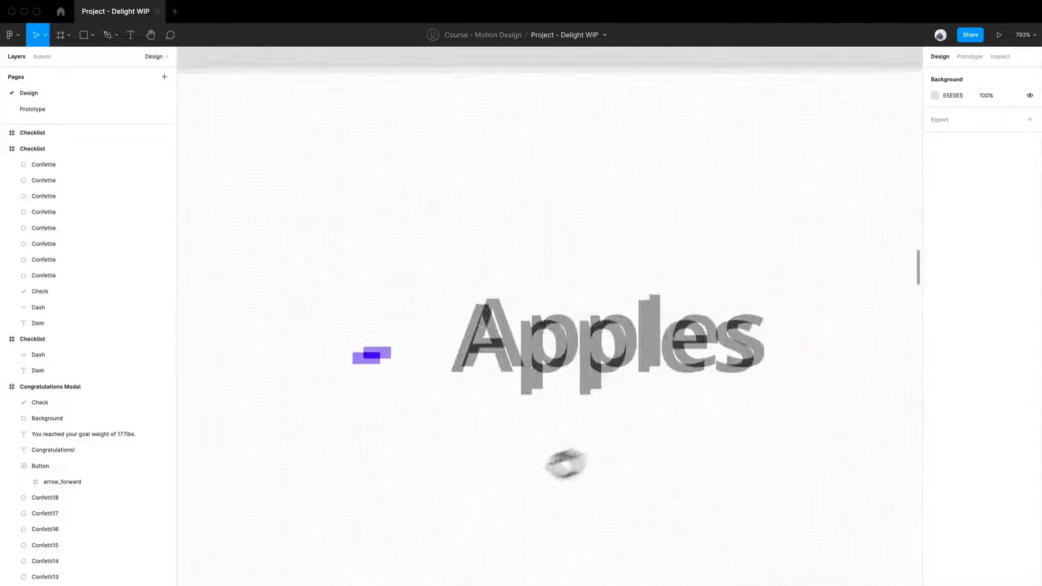
Step: Center the Apples text and the purple dash vertically within the enlarged Checklist frame
{"action": "left_click", "coordinate": [595, 391]}
{"action": "scroll", "coordinate": [595, 391], "scroll_direction": "down", "scroll_amount": 5}
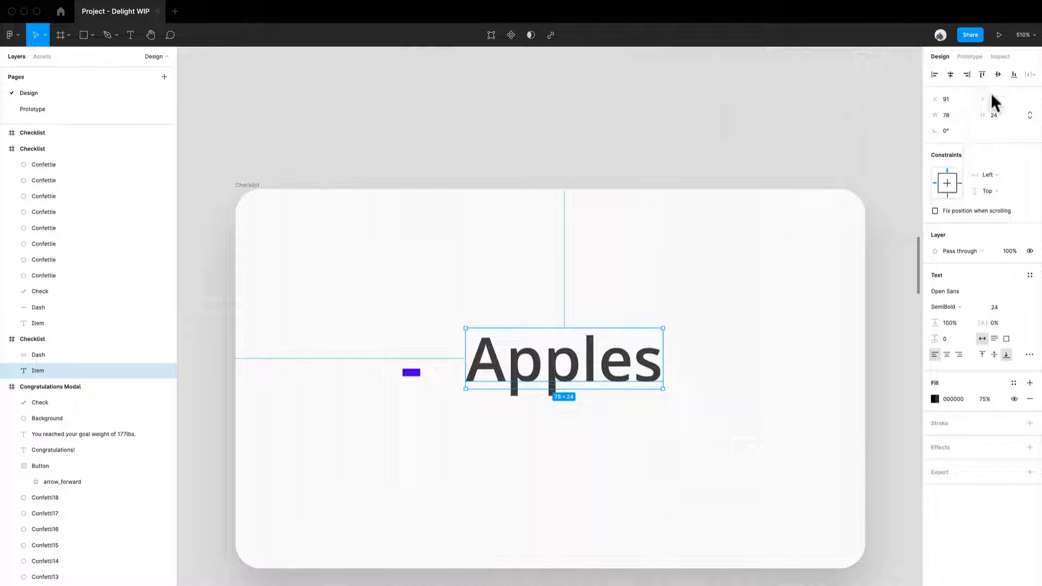
{"action": "left_click", "coordinate": [998, 75]}
{"action": "scroll", "coordinate": [445, 407], "scroll_direction": "up", "scroll_amount": 3}
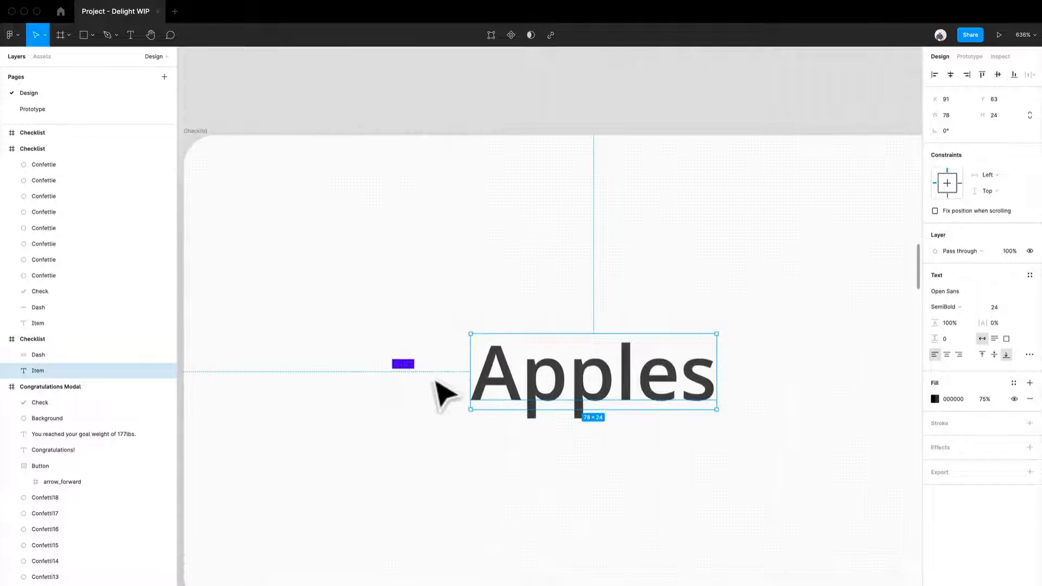
{"action": "left_click", "coordinate": [401, 364]}
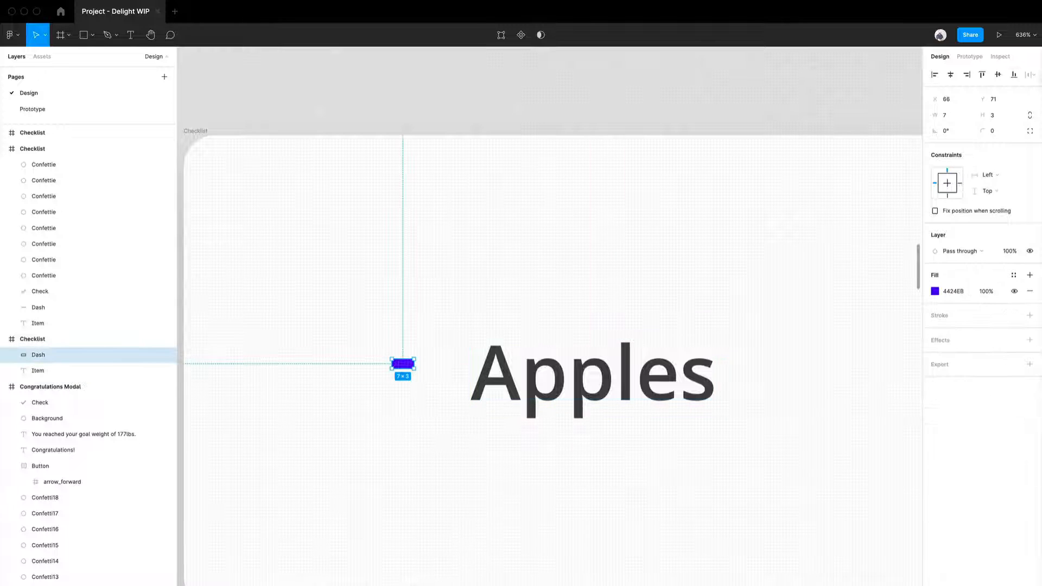
{"action": "left_click", "coordinate": [998, 75]}
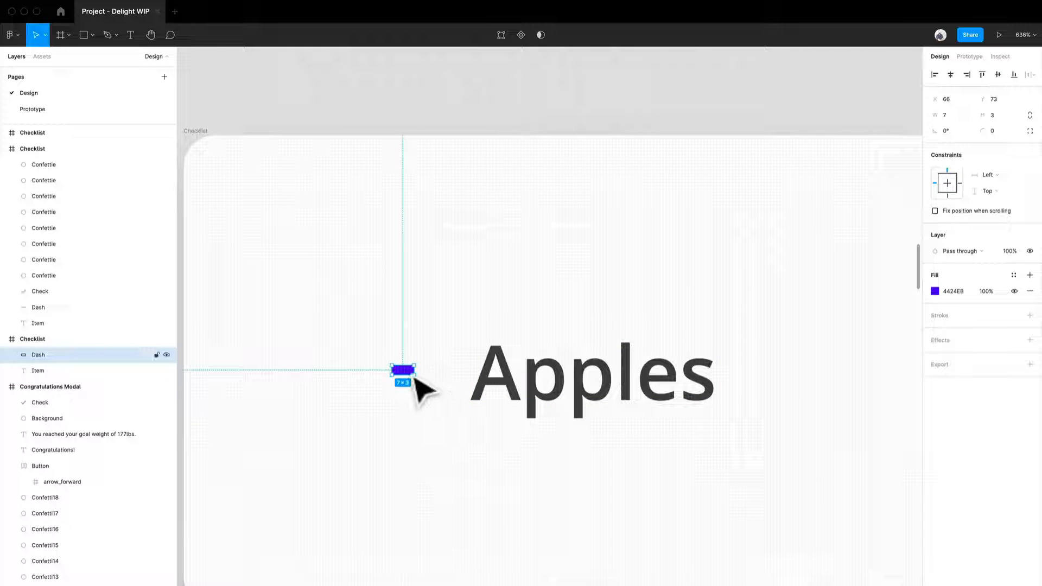
Step: Move the small Checklist frame with the confetti checkmark directly above the enlarged frame, lining up their left edges
{"action": "scroll", "coordinate": [423, 391], "scroll_direction": "down", "scroll_amount": 5}
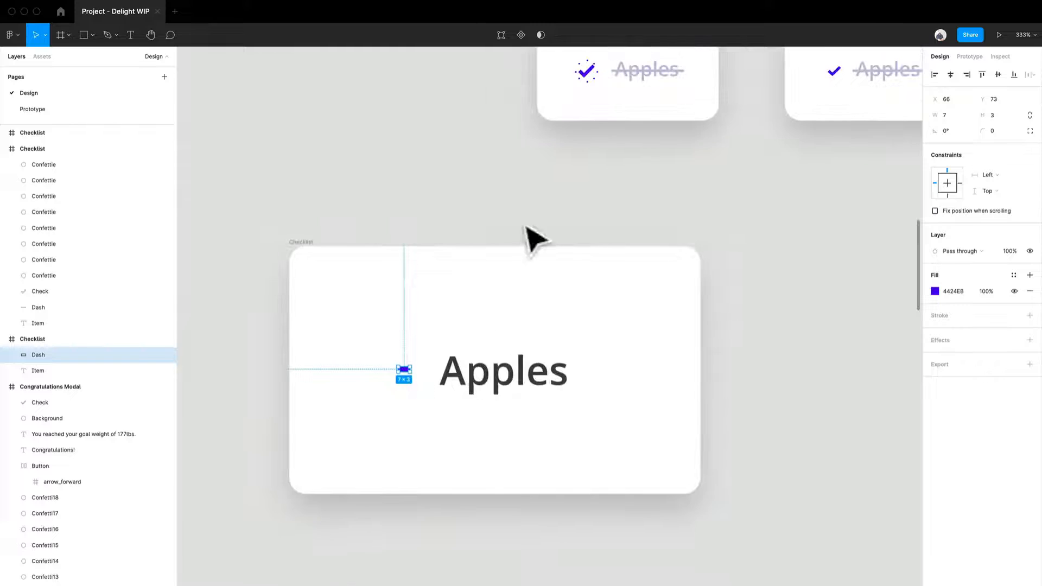
{"action": "scroll", "coordinate": [530, 240], "scroll_direction": "up", "scroll_amount": 3}
{"action": "left_click", "coordinate": [504, 102]}
{"action": "left_click_drag", "start_coordinate": [505, 102], "coordinate": [246, 202]}
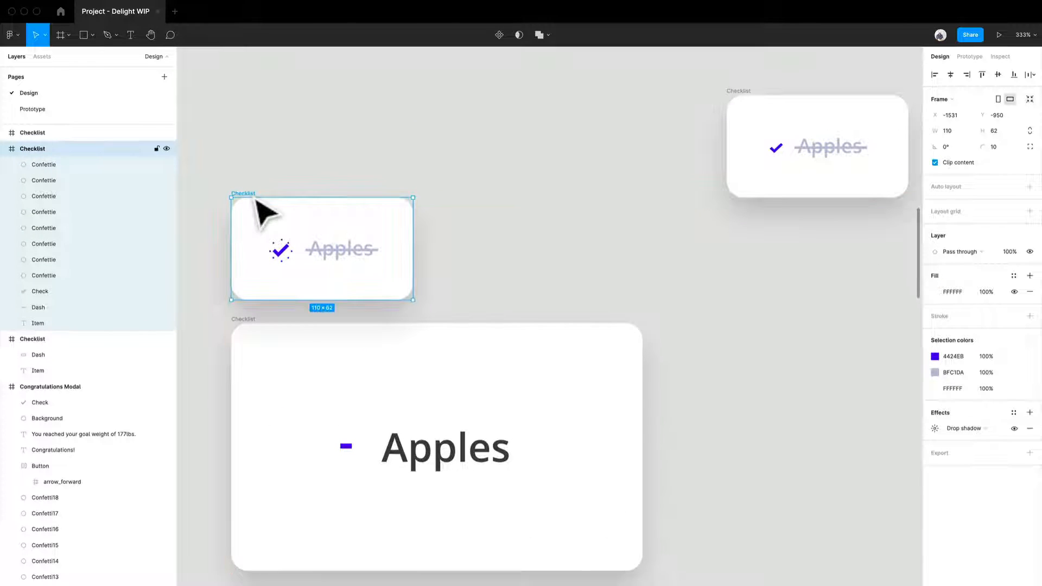
Step: Widen the purple dash in the enlarged Checklist frame to 12, keeping its height at 3
{"action": "scroll", "coordinate": [306, 398], "scroll_direction": "down", "scroll_amount": 1}
{"action": "scroll", "coordinate": [302, 399], "scroll_direction": "down", "scroll_amount": 1}
{"action": "scroll", "coordinate": [300, 395], "scroll_direction": "up", "scroll_amount": 2}
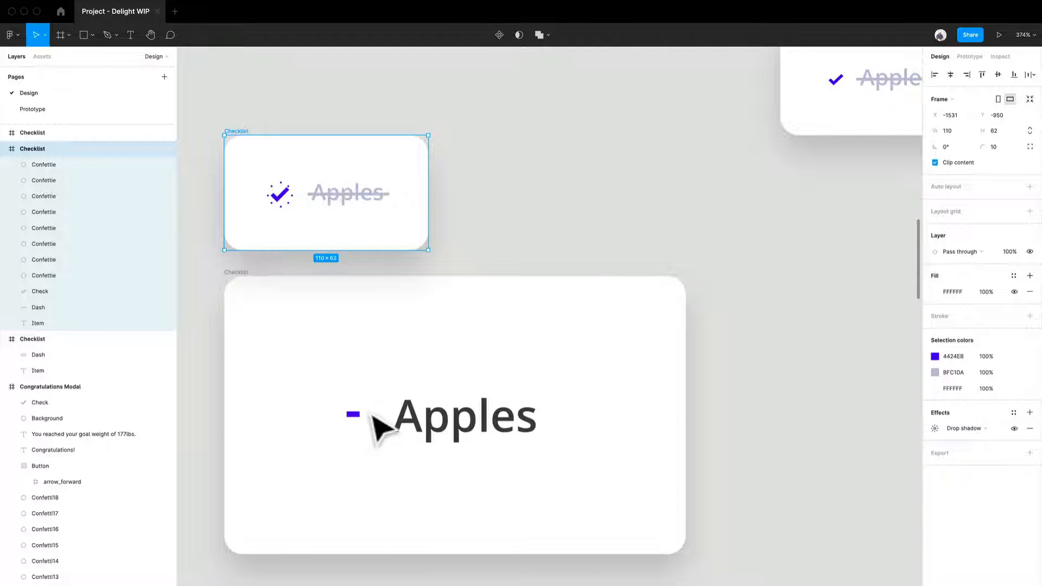
{"action": "scroll", "coordinate": [362, 456], "scroll_direction": "up", "scroll_amount": 5}
{"action": "left_click", "coordinate": [363, 401]}
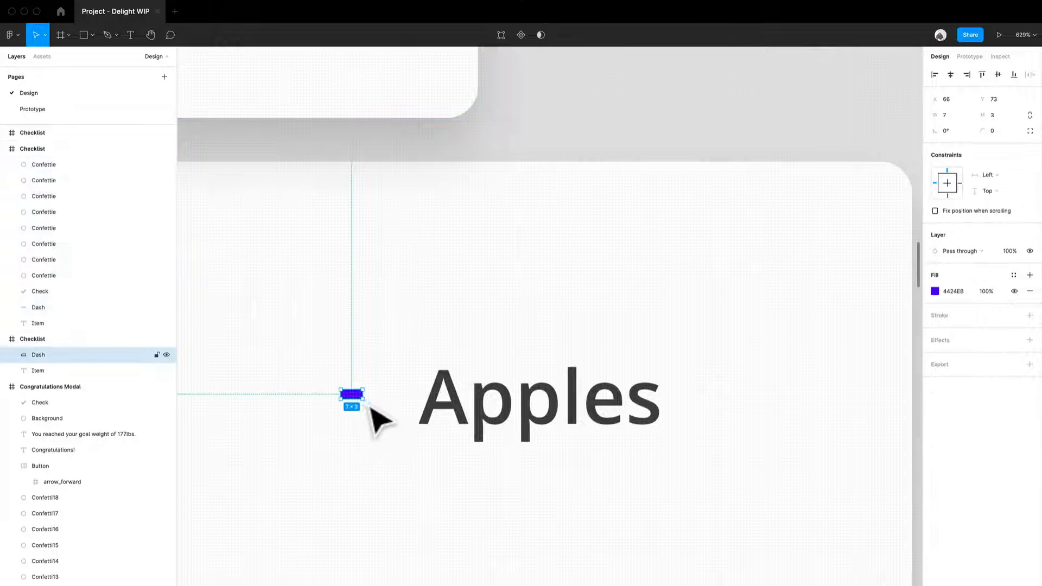
{"action": "left_click_drag", "start_coordinate": [376, 410], "coordinate": [383, 410]}
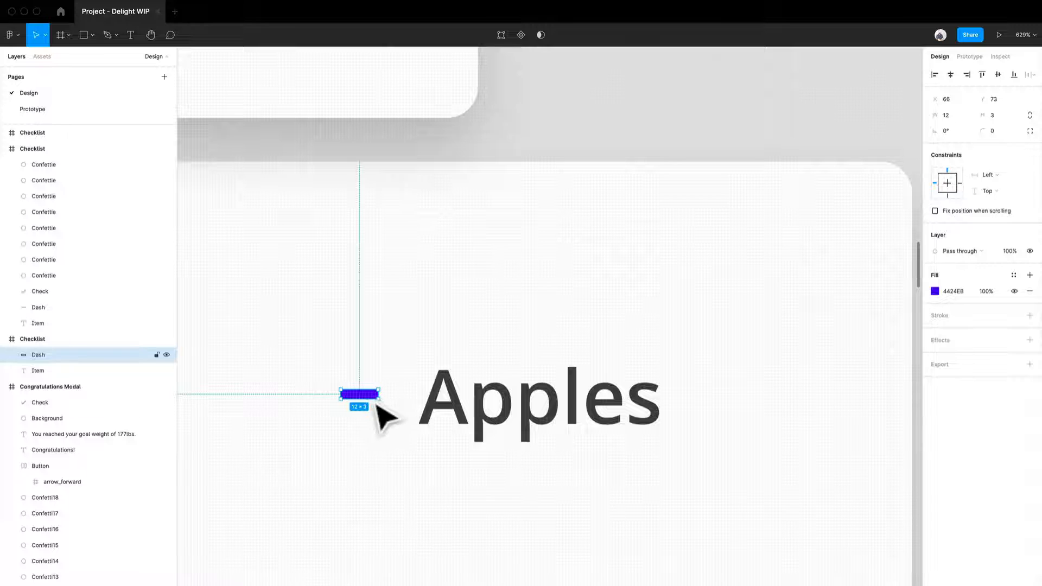
Step: Move the purple dash in the enlarged Checklist frame to X 65, keeping it at Y 73
{"action": "left_click_drag", "start_coordinate": [376, 405], "coordinate": [372, 408]}
{"action": "scroll", "coordinate": [375, 426], "scroll_direction": "down", "scroll_amount": 2}
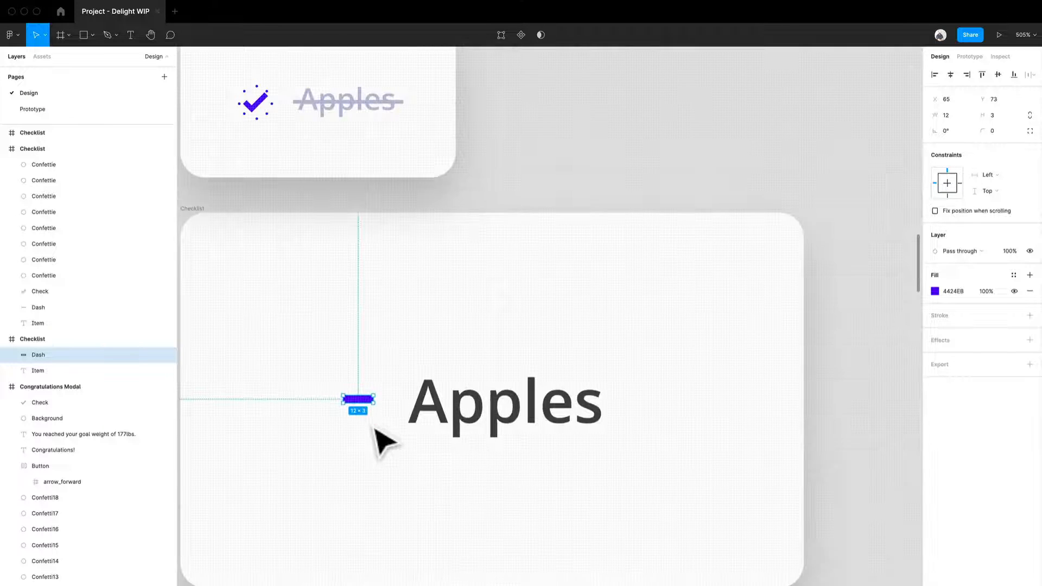
{"action": "scroll", "coordinate": [376, 429], "scroll_direction": "up", "scroll_amount": 3}
{"action": "left_click", "coordinate": [798, 424]}
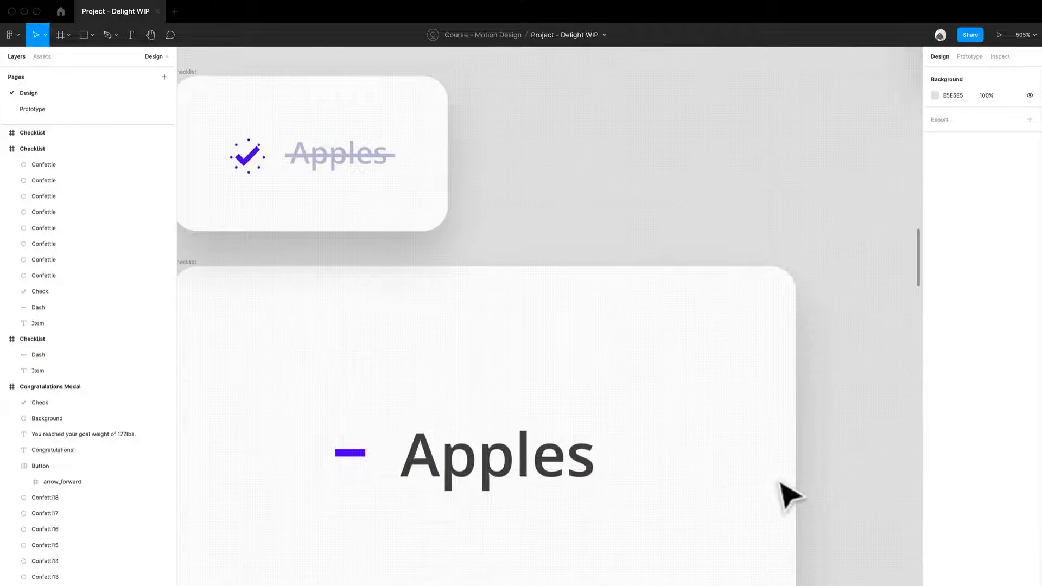
Step: Compare the enlarged Checklist frame with the small confetti frame and the small plain-checkmark frame
{"action": "scroll", "coordinate": [682, 426], "scroll_direction": "down", "scroll_amount": 2}
{"action": "left_click_drag", "start_coordinate": [780, 483], "coordinate": [716, 481]}
{"action": "scroll", "coordinate": [681, 426], "scroll_direction": "down", "scroll_amount": 1}
{"action": "scroll", "coordinate": [658, 446], "scroll_direction": "down", "scroll_amount": 1}
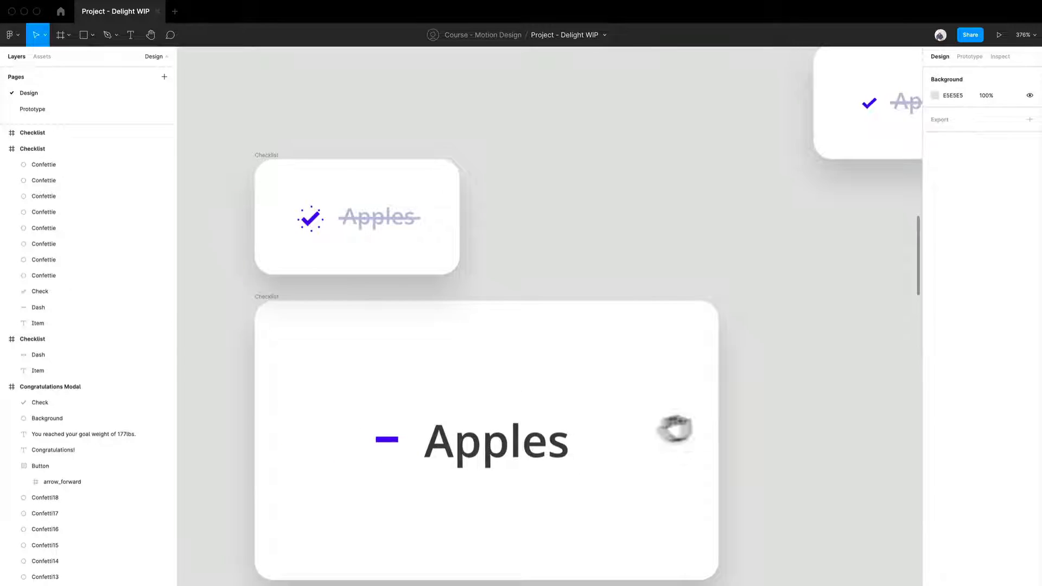
{"action": "left_click_drag", "start_coordinate": [674, 429], "coordinate": [601, 440]}
{"action": "scroll", "coordinate": [593, 411], "scroll_direction": "up", "scroll_amount": 1}
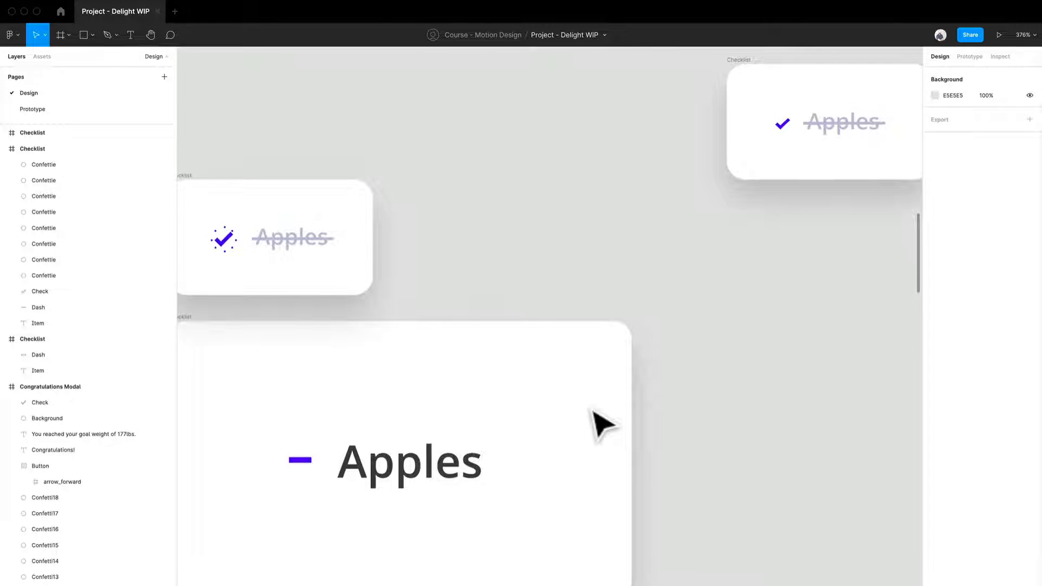
{"action": "scroll", "coordinate": [445, 418], "scroll_direction": "up", "scroll_amount": 1}
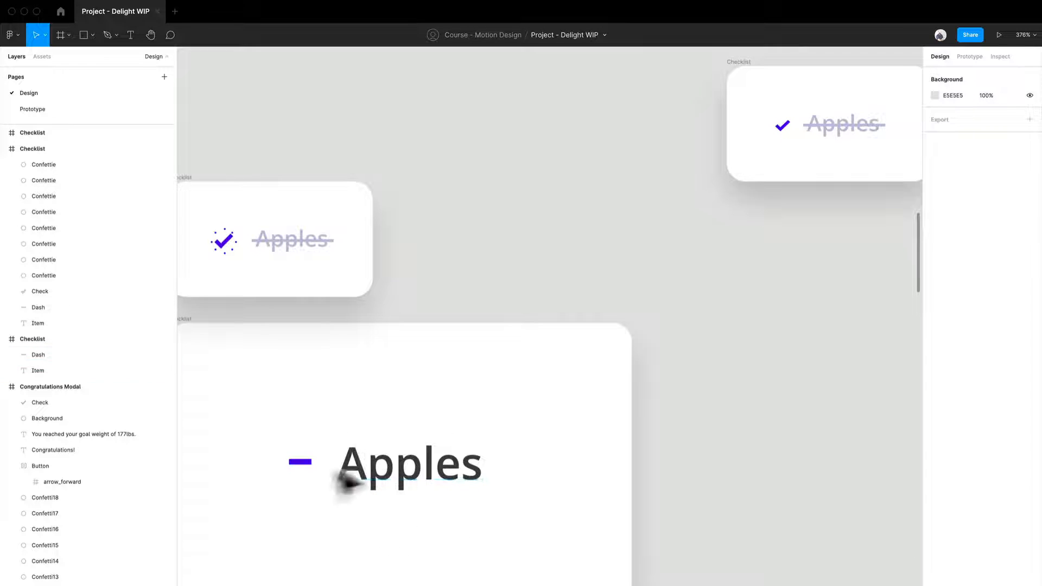
{"action": "left_click", "coordinate": [411, 471]}
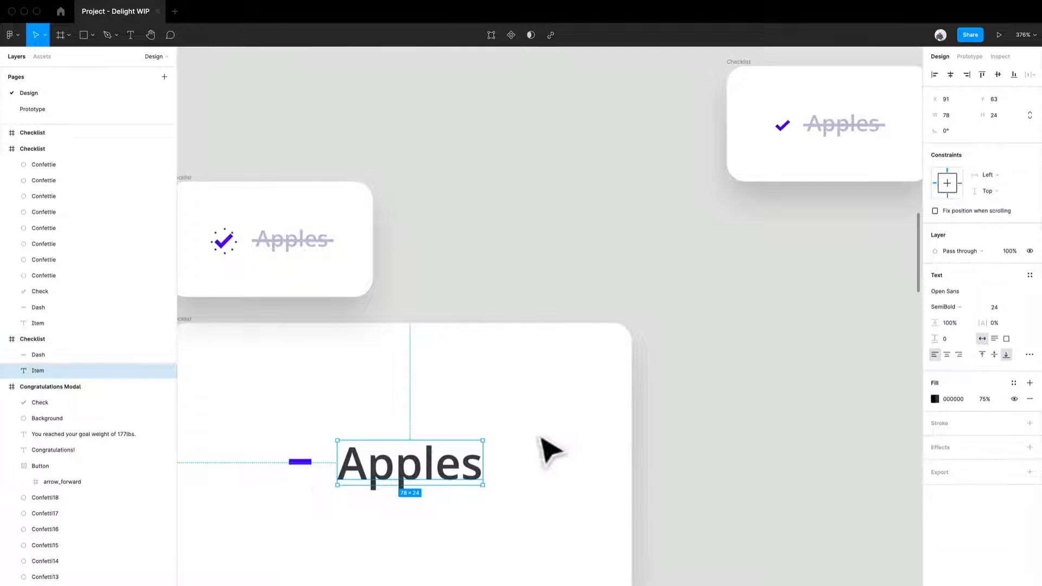
{"action": "scroll", "coordinate": [551, 447], "scroll_direction": "right", "scroll_amount": 3}
{"action": "scroll", "coordinate": [552, 446], "scroll_direction": "up", "scroll_amount": 1}
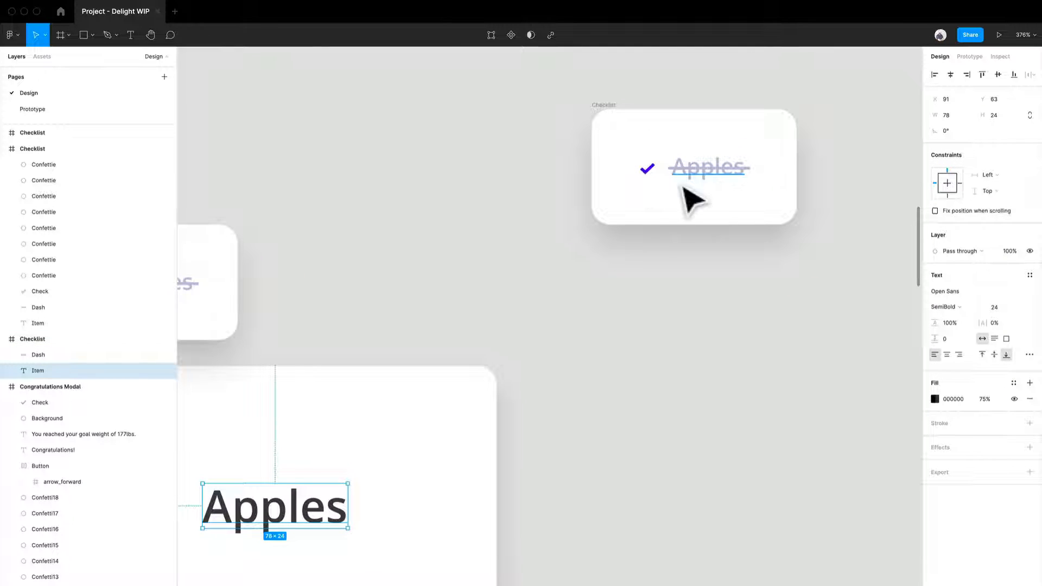
{"action": "scroll", "coordinate": [368, 433], "scroll_direction": "left", "scroll_amount": 4}
{"action": "scroll", "coordinate": [367, 433], "scroll_direction": "down", "scroll_amount": 3}
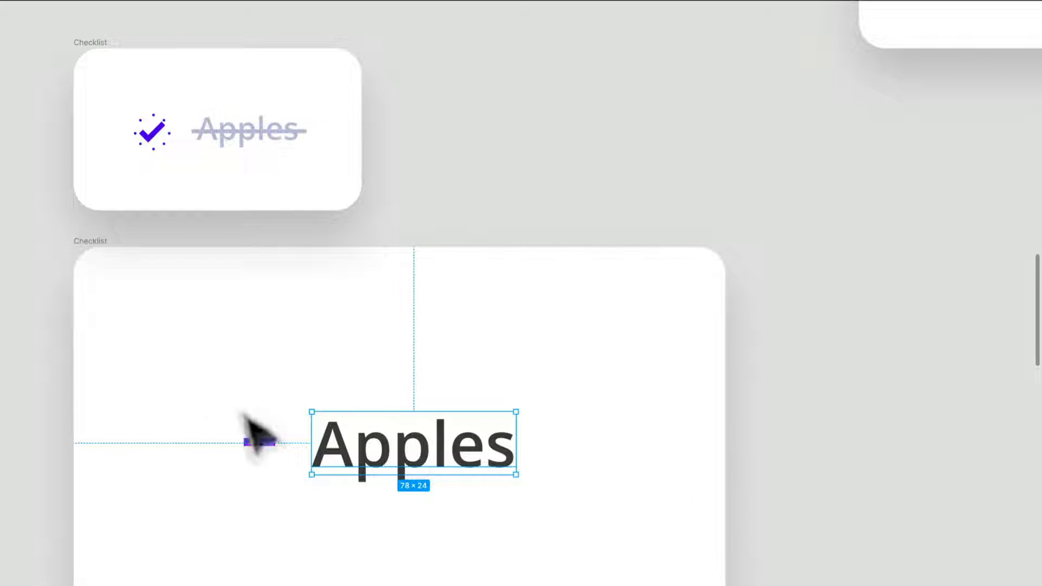
{"action": "left_click_drag", "start_coordinate": [602, 306], "coordinate": [402, 509]}
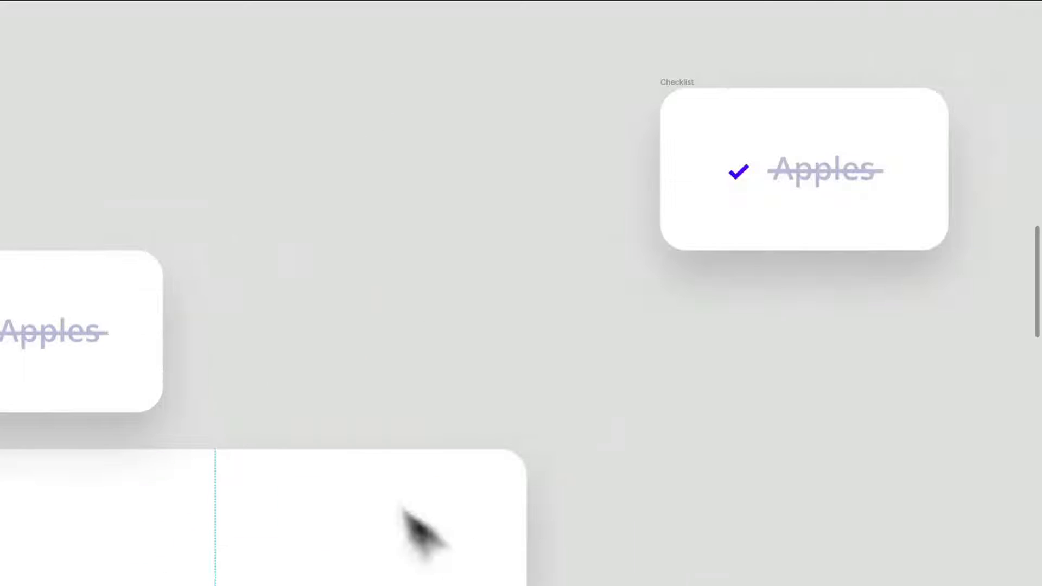
{"action": "left_click_drag", "start_coordinate": [95, 376], "coordinate": [235, 302]}
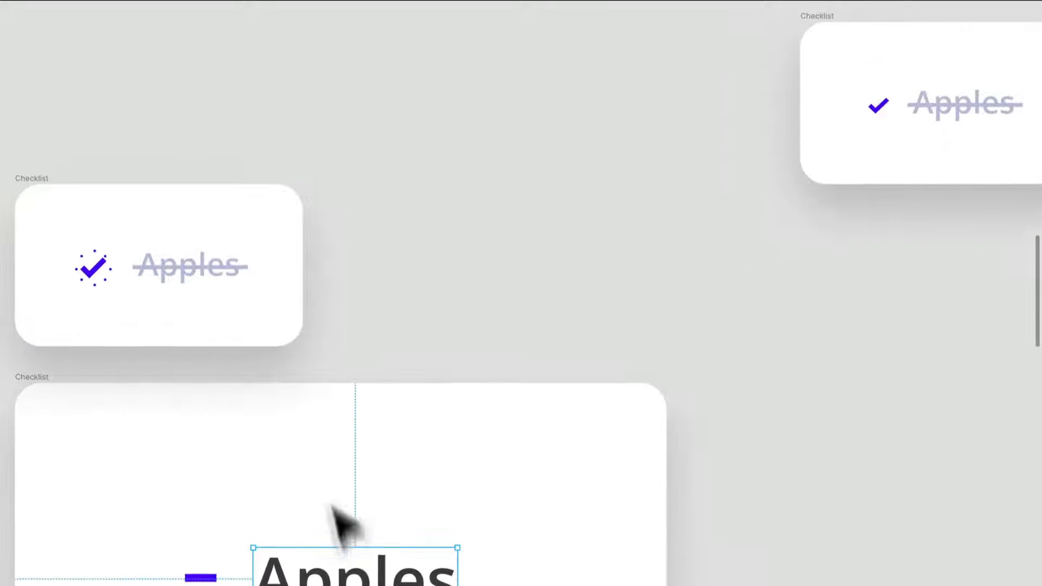
{"action": "scroll", "coordinate": [380, 412], "scroll_direction": "down", "scroll_amount": 3}
{"action": "left_click", "coordinate": [422, 173]}
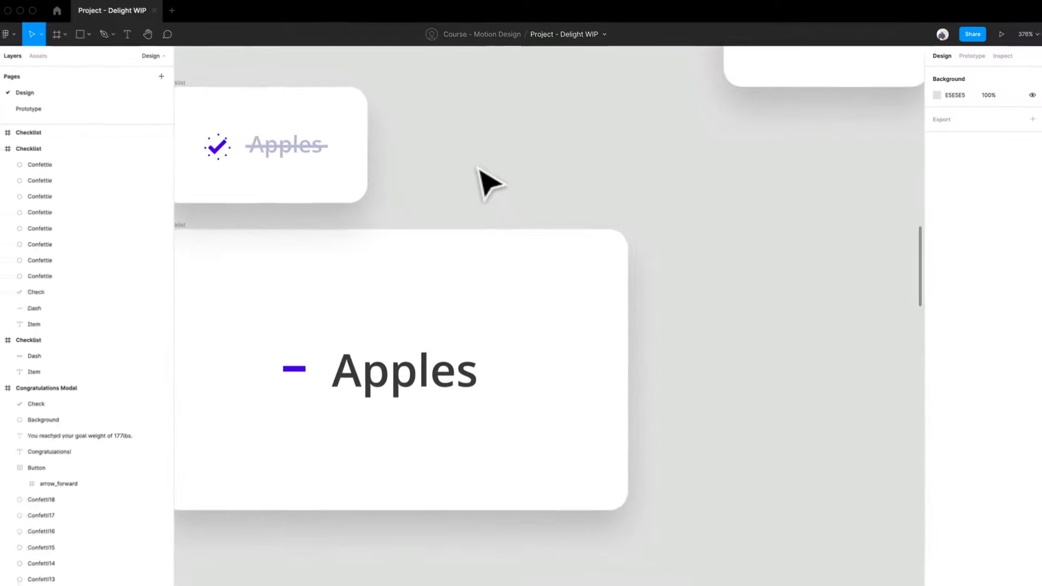
{"action": "scroll", "coordinate": [641, 304], "scroll_direction": "down", "scroll_amount": 3}
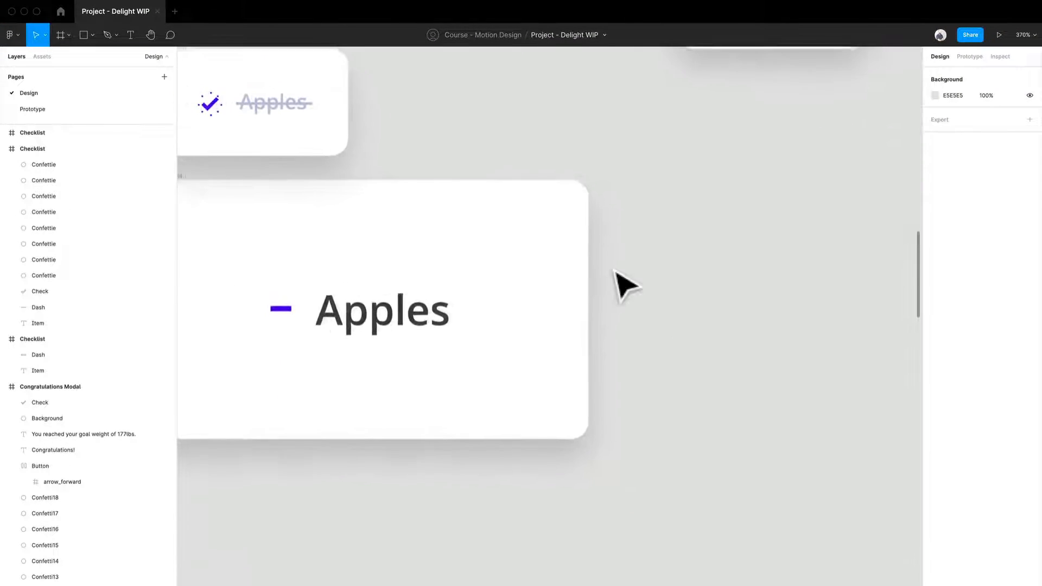
{"action": "left_click", "coordinate": [423, 326]}
{"action": "scroll", "coordinate": [542, 257], "scroll_direction": "up", "scroll_amount": 3}
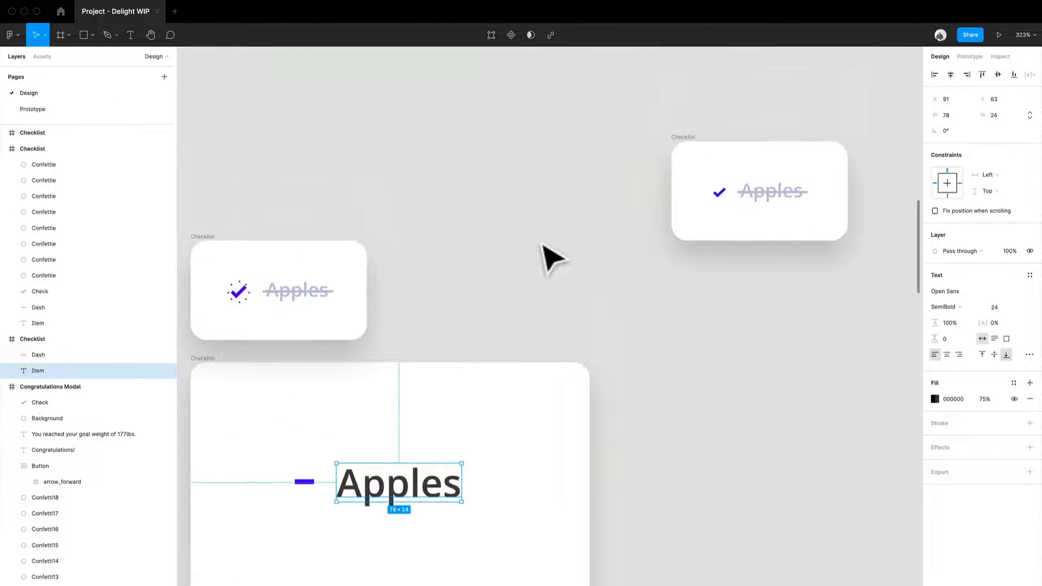
Step: Duplicate the enlarged Checklist frame and place the copy beside the original on its right, at the same height
{"action": "scroll", "coordinate": [473, 286], "scroll_direction": "down", "scroll_amount": 2}
{"action": "scroll", "coordinate": [380, 282], "scroll_direction": "down", "scroll_amount": 3}
{"action": "scroll", "coordinate": [380, 282], "scroll_direction": "left", "scroll_amount": 3}
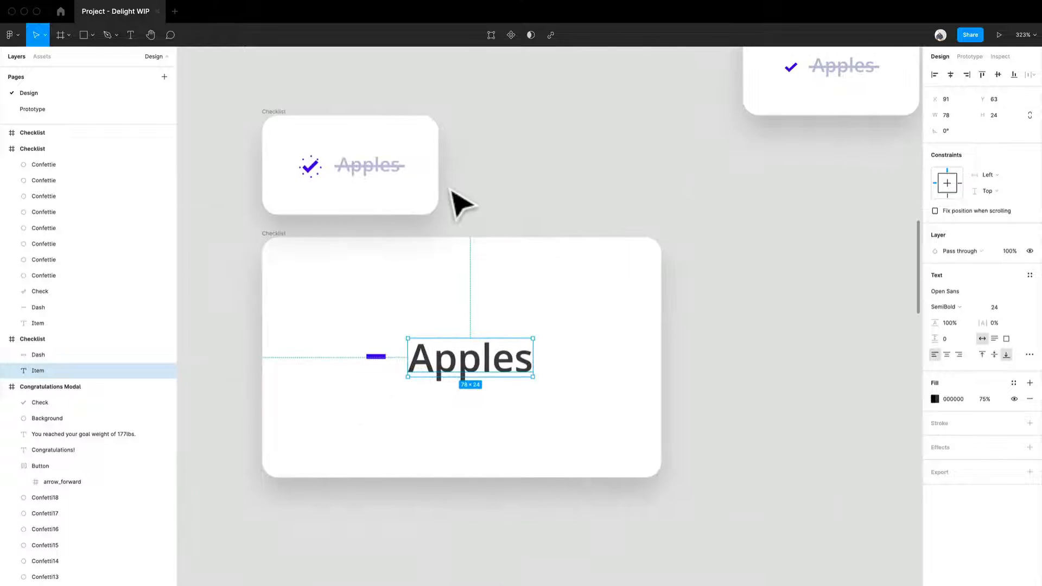
{"action": "scroll", "coordinate": [325, 239], "scroll_direction": "right", "scroll_amount": 2}
{"action": "left_click_drag", "start_coordinate": [264, 258], "coordinate": [694, 307]}
{"action": "scroll", "coordinate": [695, 307], "scroll_direction": "right", "scroll_amount": 5}
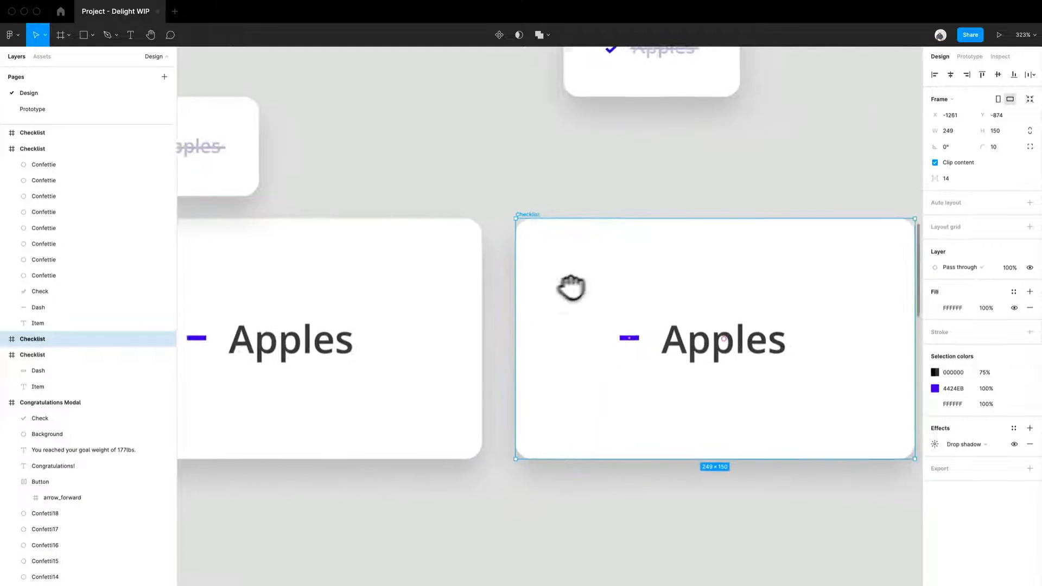
{"action": "scroll", "coordinate": [609, 275], "scroll_direction": "up", "scroll_amount": 1}
Step: Fill the Apples text in the duplicated frame with the muted lavender BFC1DA, sampled from the small frame's struck-through text
{"action": "left_click", "coordinate": [706, 382]}
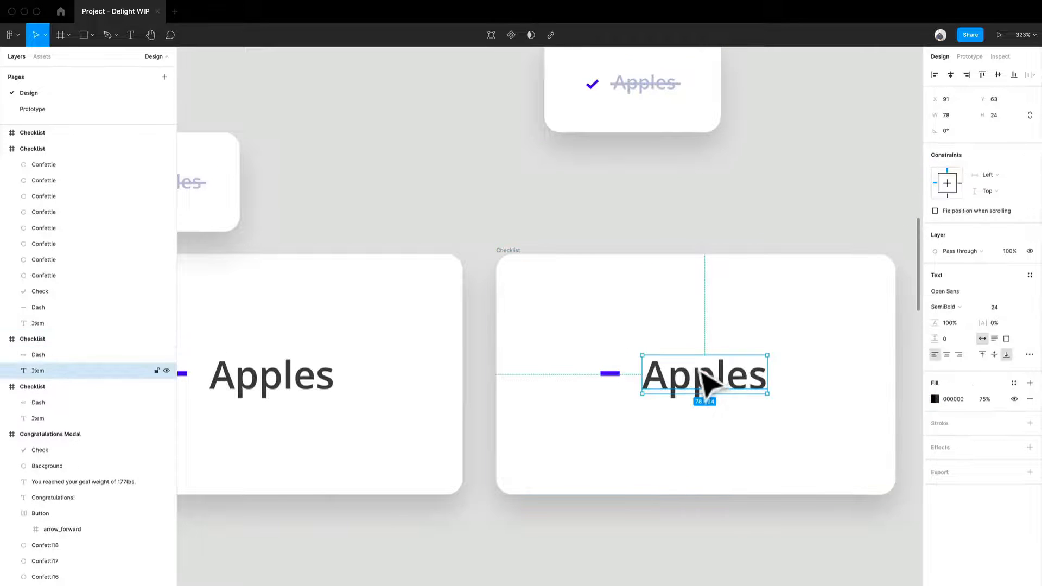
{"action": "key", "text": "i"}
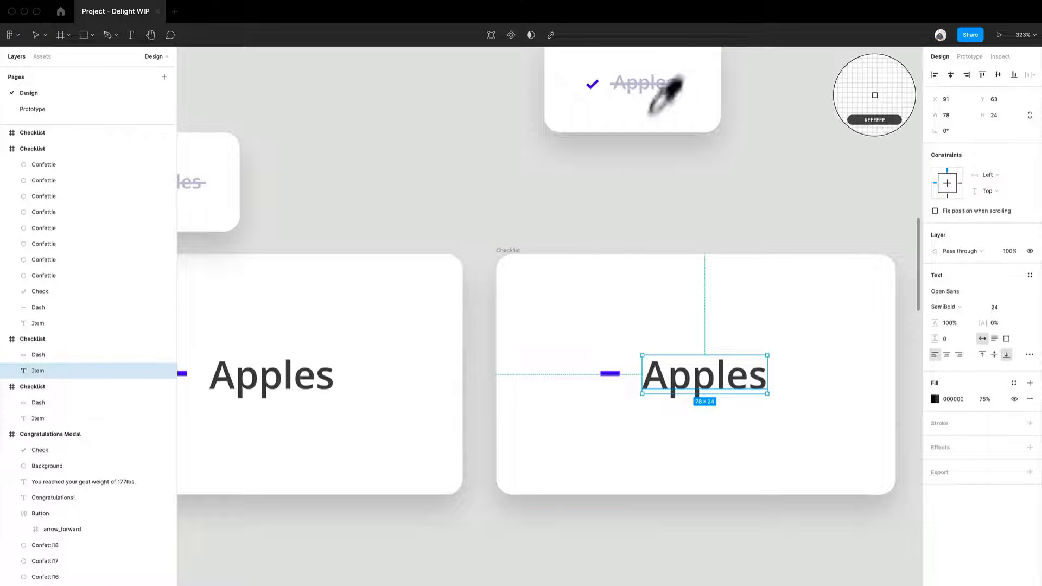
{"action": "scroll", "coordinate": [663, 82], "scroll_direction": "up", "scroll_amount": 10}
{"action": "left_click", "coordinate": [658, 185]}
{"action": "scroll", "coordinate": [659, 190], "scroll_direction": "down", "scroll_amount": 10}
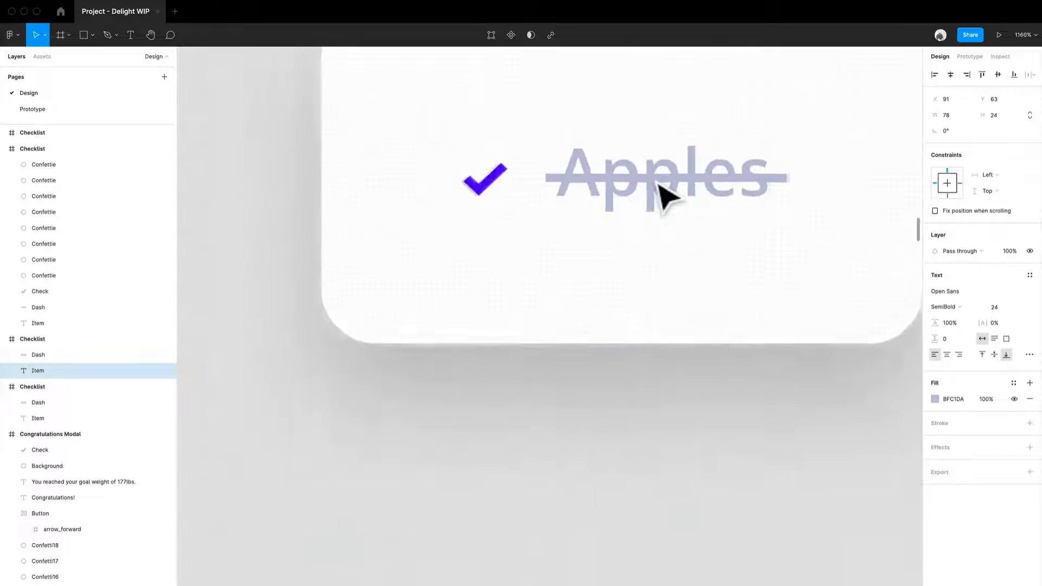
{"action": "scroll", "coordinate": [646, 233], "scroll_direction": "down", "scroll_amount": 2}
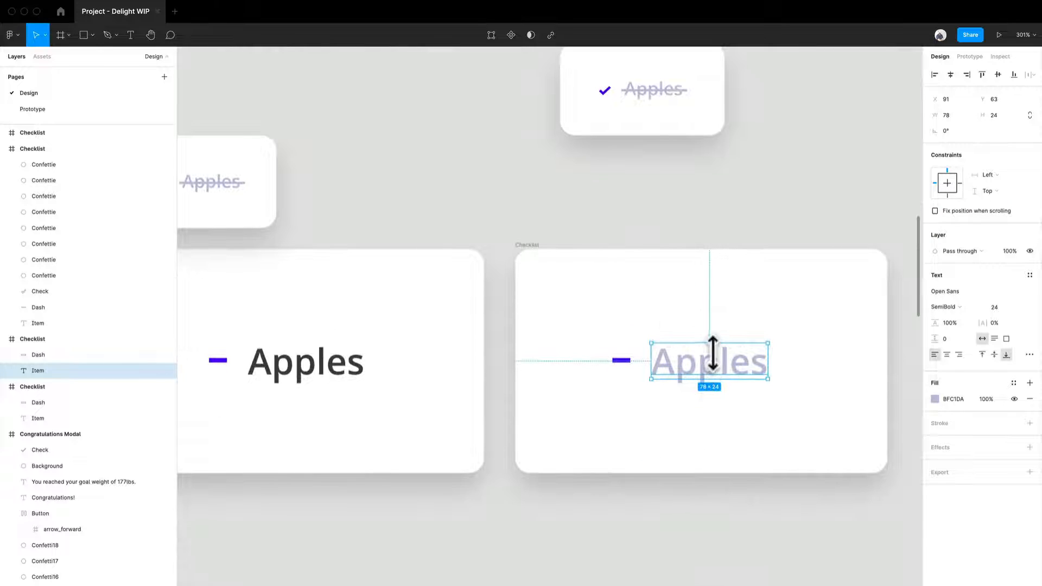
{"action": "key", "text": "i"}
{"action": "left_click", "coordinate": [599, 301]}
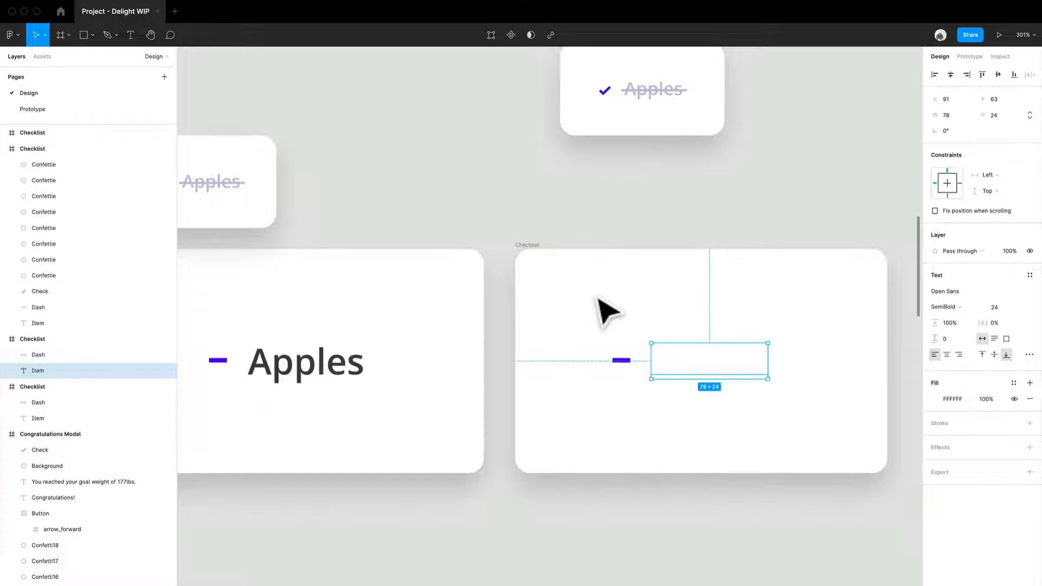
{"action": "key", "text": "ctrl+z"}
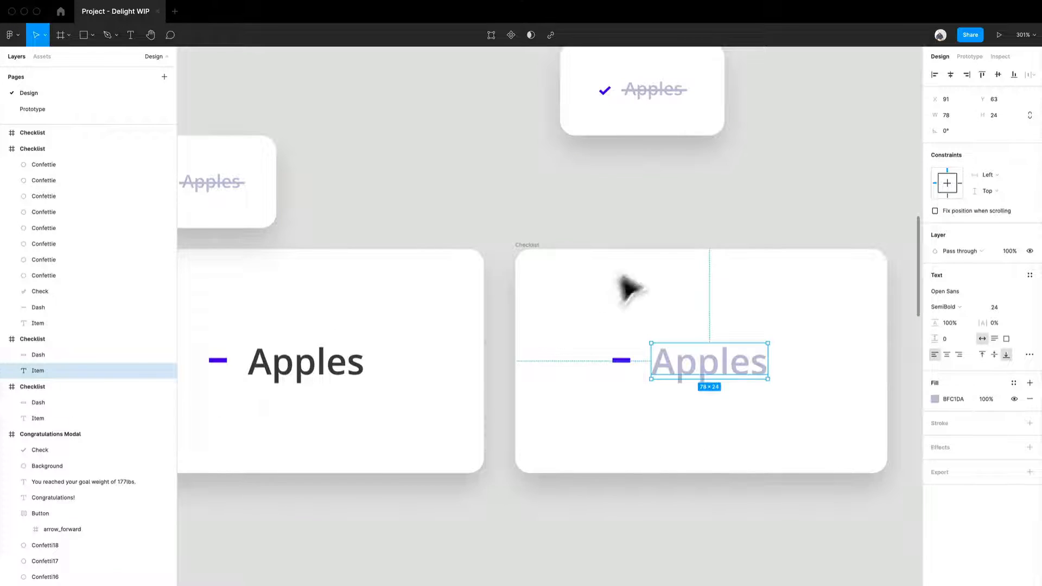
Step: Copy the purple checkmark from the small Checklist frame without visible confetti
{"action": "left_click", "coordinate": [611, 93]}
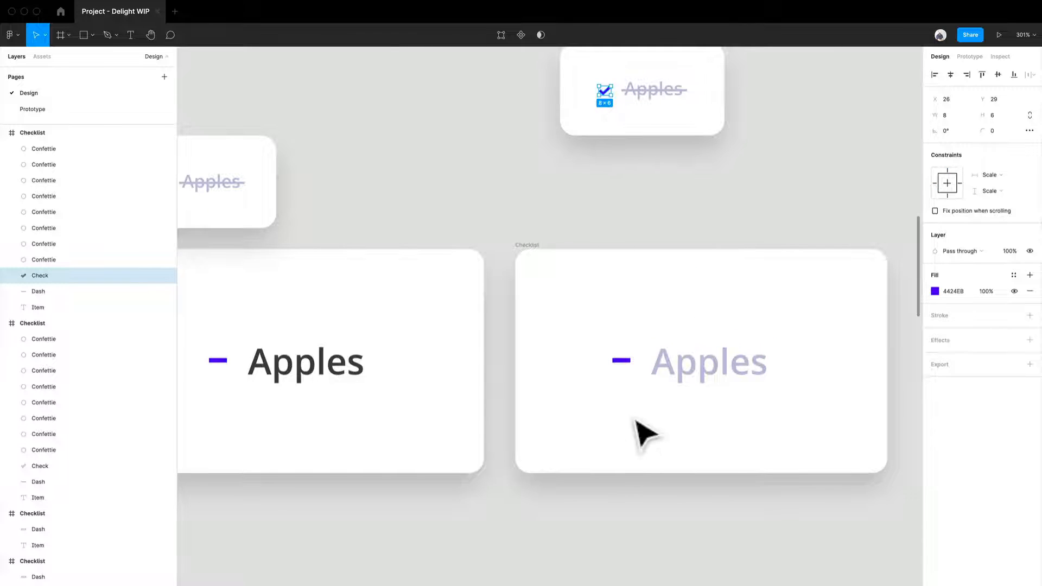
{"action": "scroll", "coordinate": [636, 420], "scroll_direction": "up", "scroll_amount": 5}
{"action": "scroll", "coordinate": [632, 344], "scroll_direction": "down", "scroll_amount": 5}
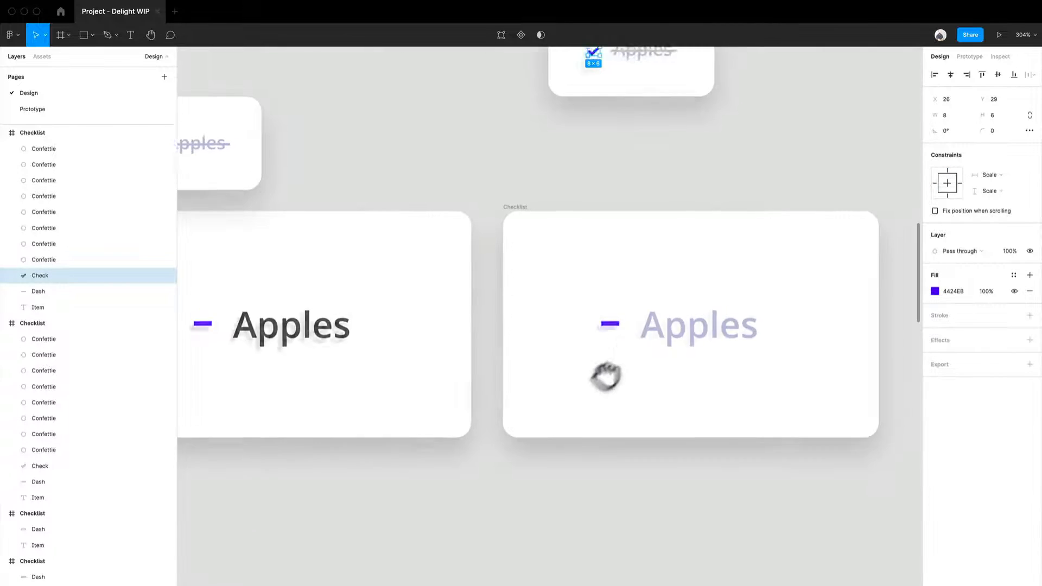
{"action": "left_click", "coordinate": [504, 391]}
{"action": "left_click_drag", "start_coordinate": [507, 392], "coordinate": [555, 405]}
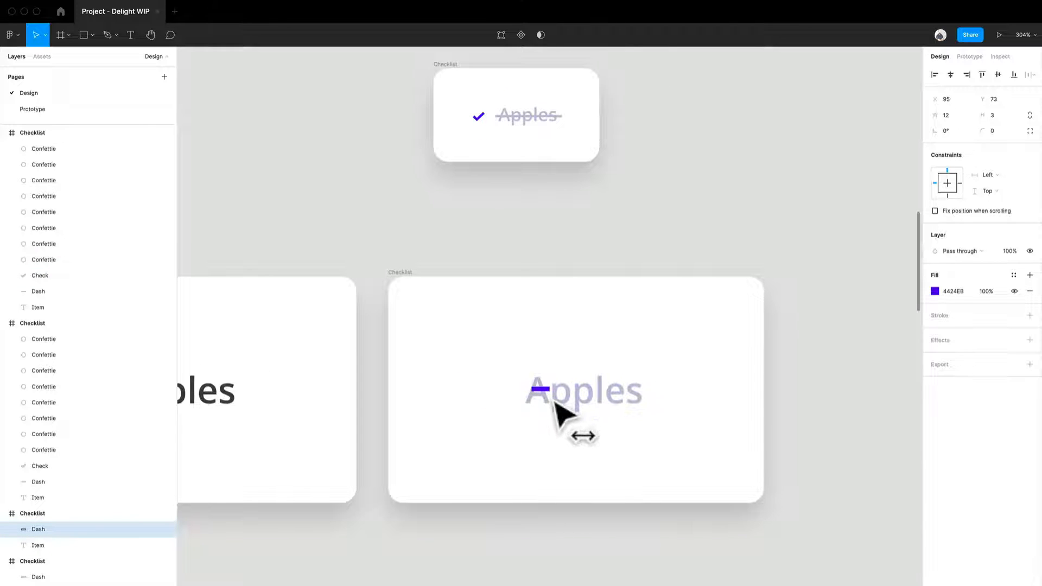
{"action": "key", "text": "ctrl+z"}
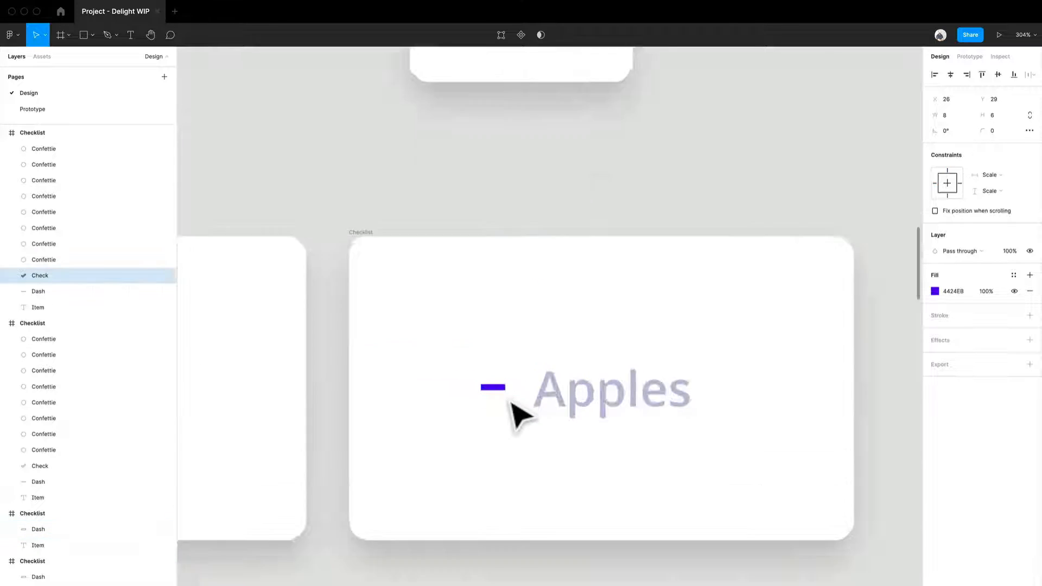
Step: Paste the checkmark into the duplicated enlarged frame, enlarge it and position it over the purple dash
{"action": "scroll", "coordinate": [488, 450], "scroll_direction": "up", "scroll_amount": 5}
{"action": "left_click", "coordinate": [396, 477]}
{"action": "key", "text": "ctrl+v"}
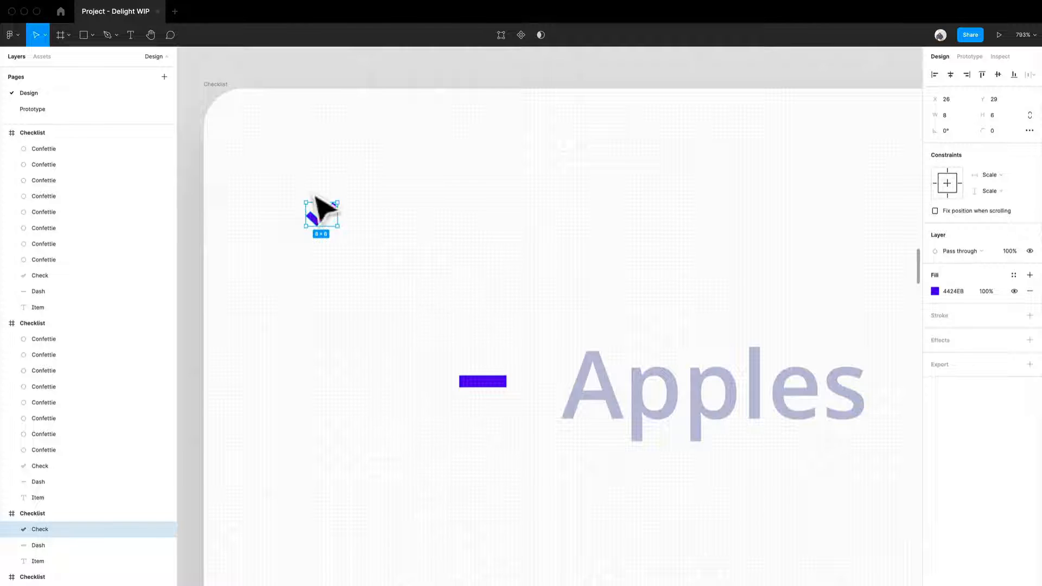
{"action": "left_click_drag", "start_coordinate": [348, 211], "coordinate": [507, 387]}
Step: Move the dash onto the Apples text and stretch it across the whole word to 84 wide, starting at X 88
{"action": "left_click", "coordinate": [486, 382]}
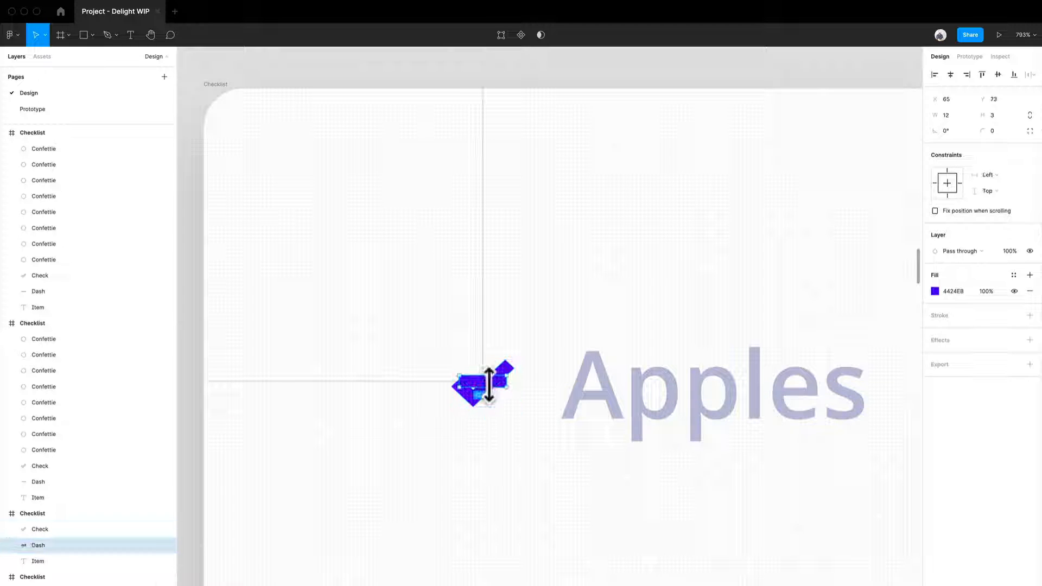
{"action": "left_click_drag", "start_coordinate": [484, 389], "coordinate": [584, 400]}
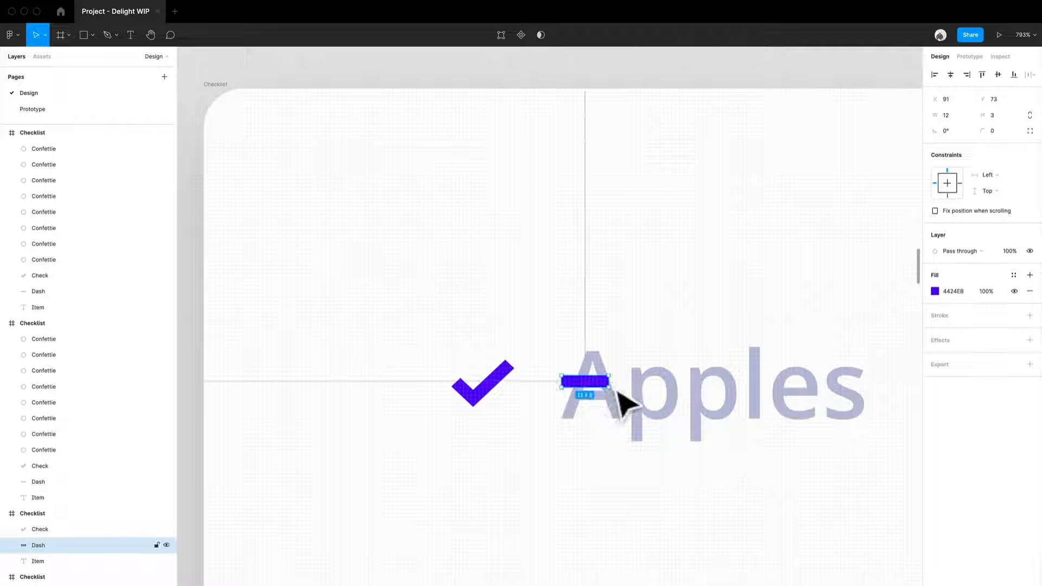
{"action": "left_click_drag", "start_coordinate": [646, 391], "coordinate": [875, 419]}
{"action": "key", "text": "alt"}
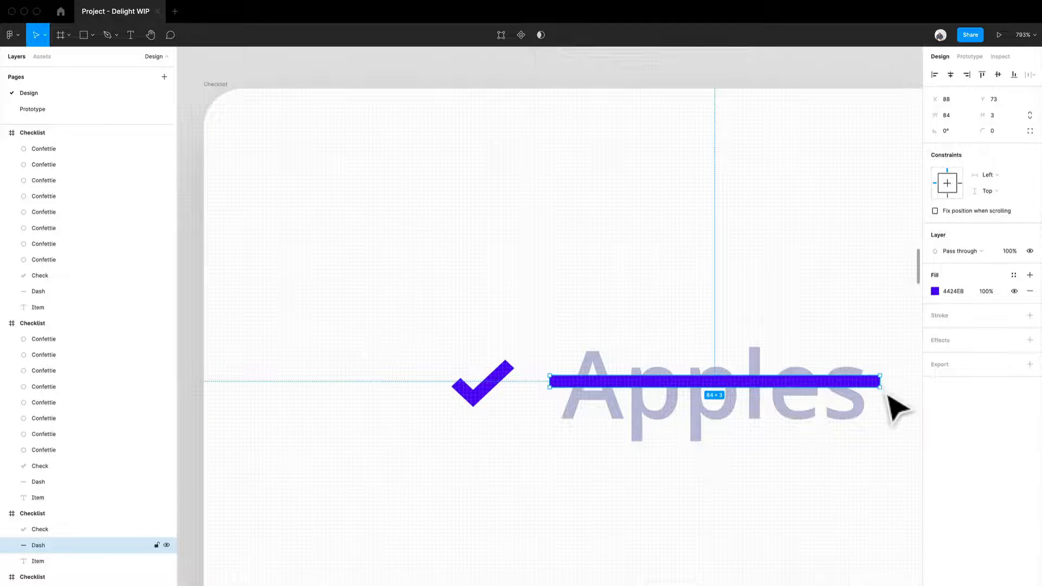
Step: Lower the strikethrough dash to Y 75 and widen it evenly on both sides to 86, starting at X 87
{"action": "left_click_drag", "start_coordinate": [896, 411], "coordinate": [728, 407]}
{"action": "scroll", "coordinate": [532, 302], "scroll_direction": "down", "scroll_amount": 3}
{"action": "left_click_drag", "start_coordinate": [533, 302], "coordinate": [568, 314]}
{"action": "scroll", "coordinate": [681, 434], "scroll_direction": "up", "scroll_amount": 3}
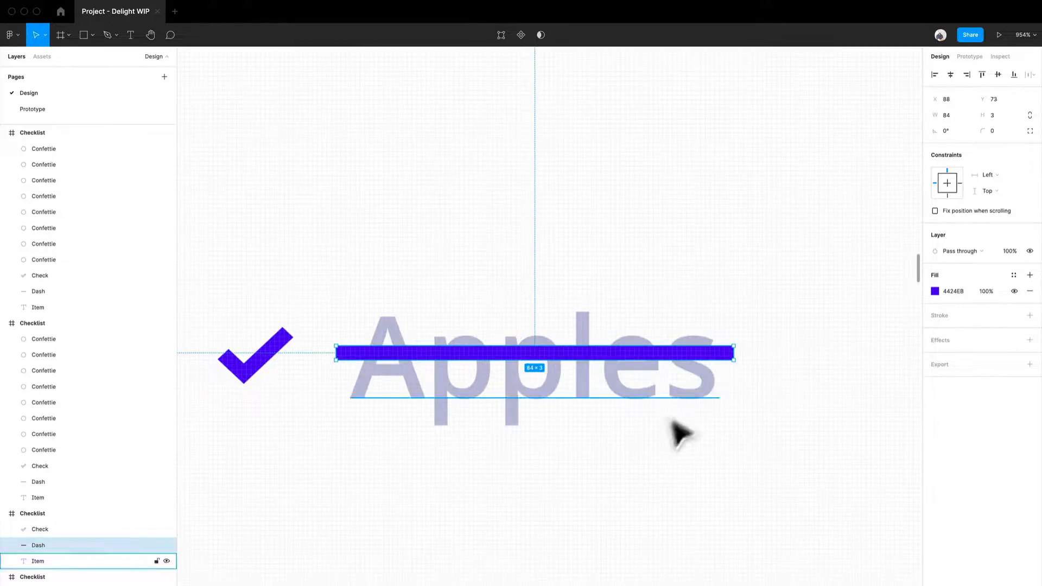
{"action": "key", "text": "Down"}
{"action": "key", "text": "Down"}
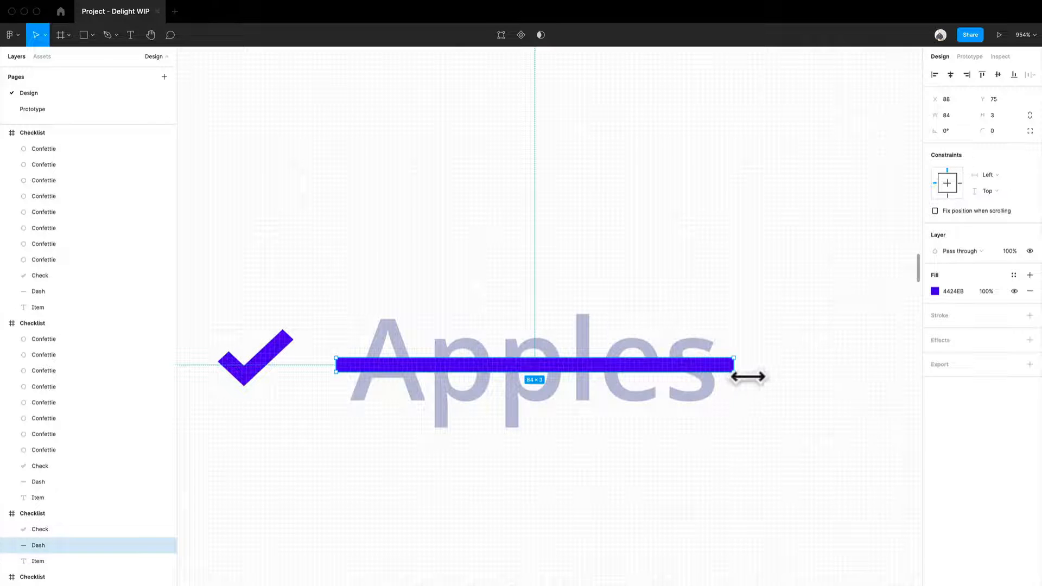
{"action": "scroll", "coordinate": [642, 382], "scroll_direction": "down", "scroll_amount": 5}
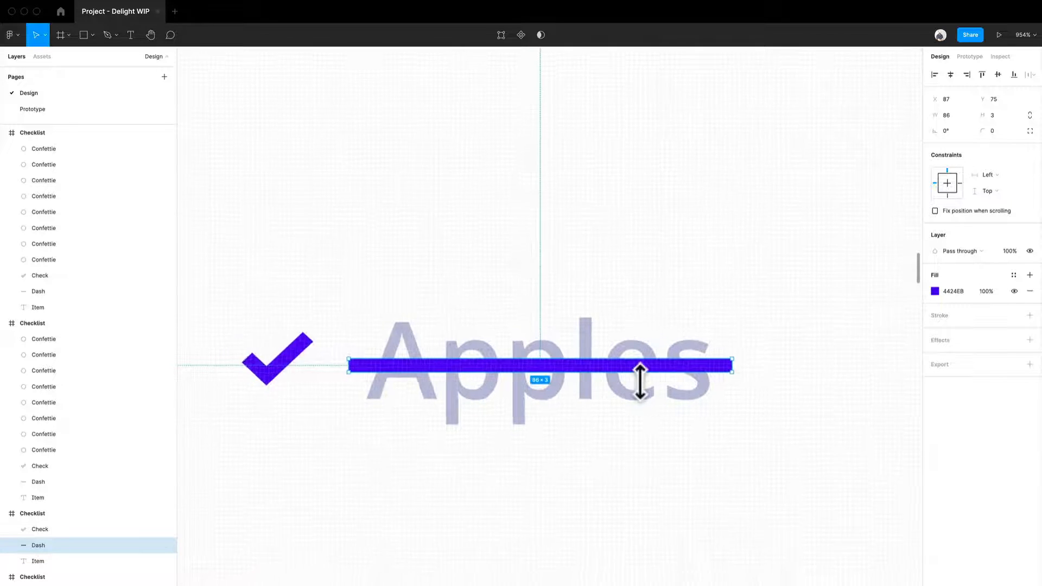
Step: Fill the strikethrough dash with BFC1DA, sampled from the Apples text beneath it
{"action": "scroll", "coordinate": [648, 391], "scroll_direction": "up", "scroll_amount": 2}
{"action": "key", "text": "i"}
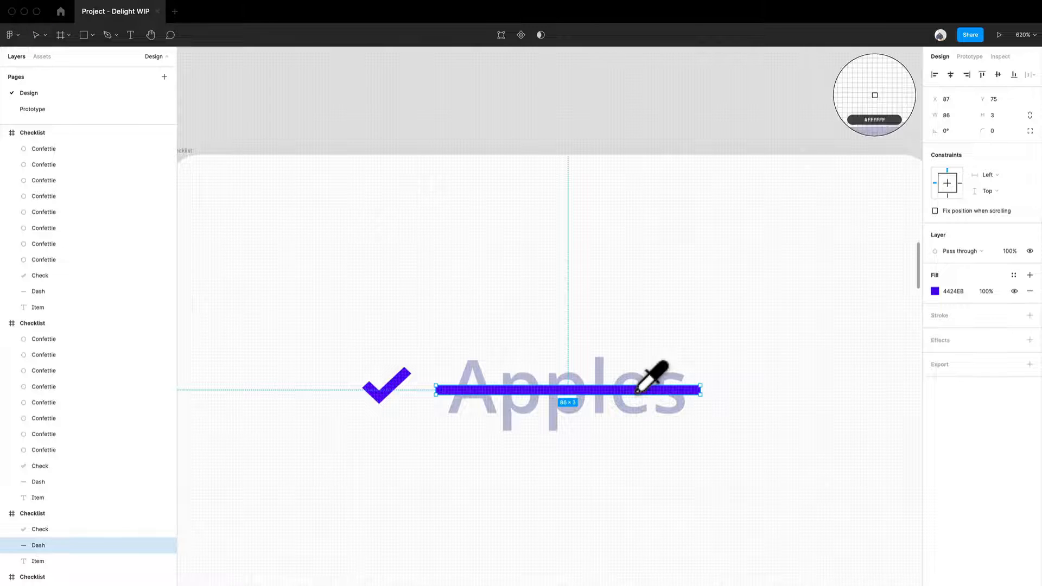
{"action": "scroll", "coordinate": [638, 391], "scroll_direction": "up", "scroll_amount": 6}
{"action": "scroll", "coordinate": [636, 393], "scroll_direction": "down", "scroll_amount": 7}
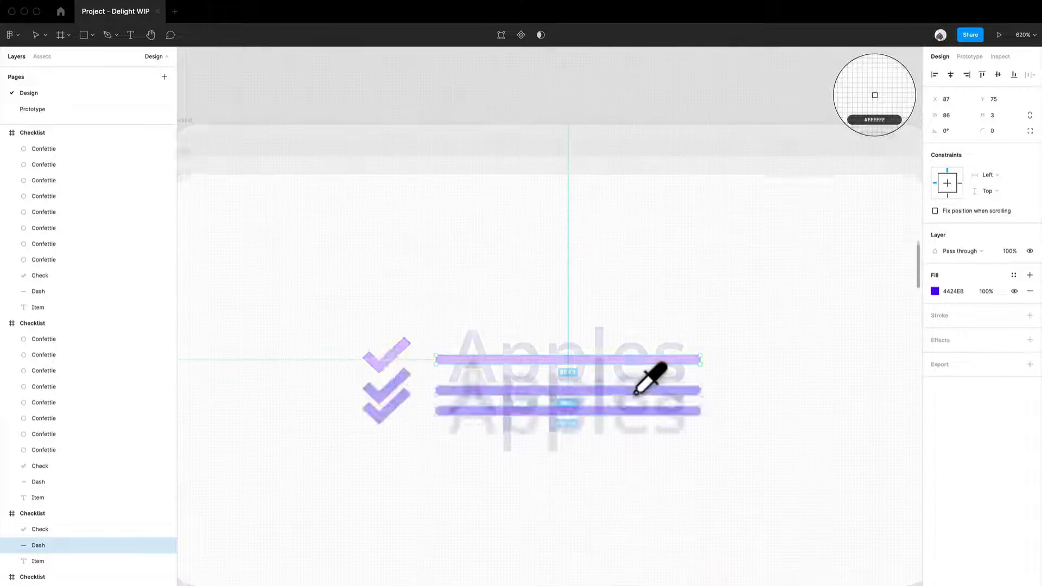
{"action": "scroll", "coordinate": [634, 394], "scroll_direction": "up", "scroll_amount": 5}
{"action": "left_click", "coordinate": [625, 405]}
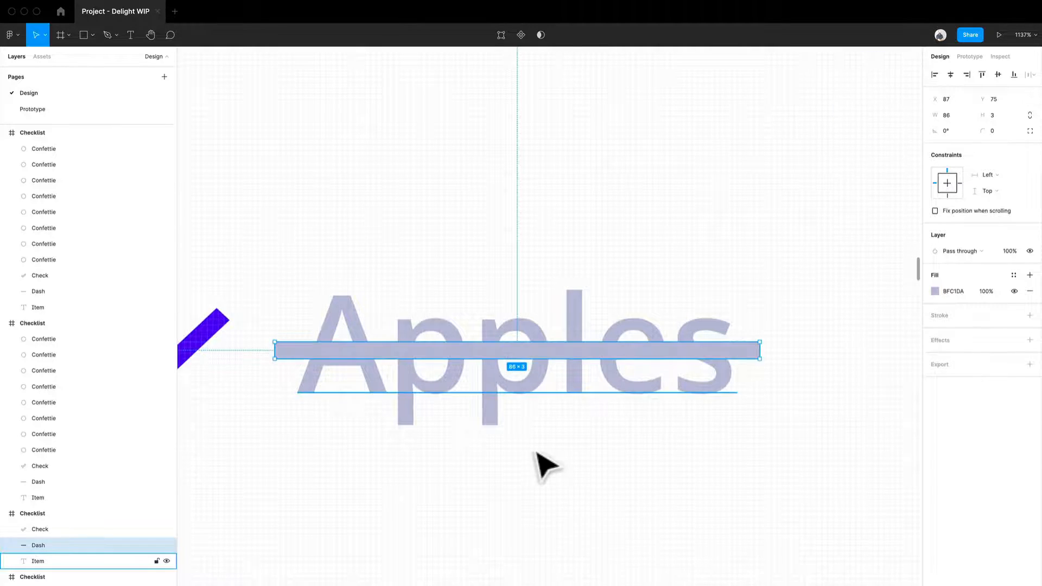
Step: Set the Y position of the purple dash in the unchecked enlarged frame to 75, matching the strikethrough dash
{"action": "key", "text": "Tab"}
{"action": "scroll", "coordinate": [535, 460], "scroll_direction": "down", "scroll_amount": 3}
{"action": "left_click_drag", "start_coordinate": [365, 442], "coordinate": [619, 386]}
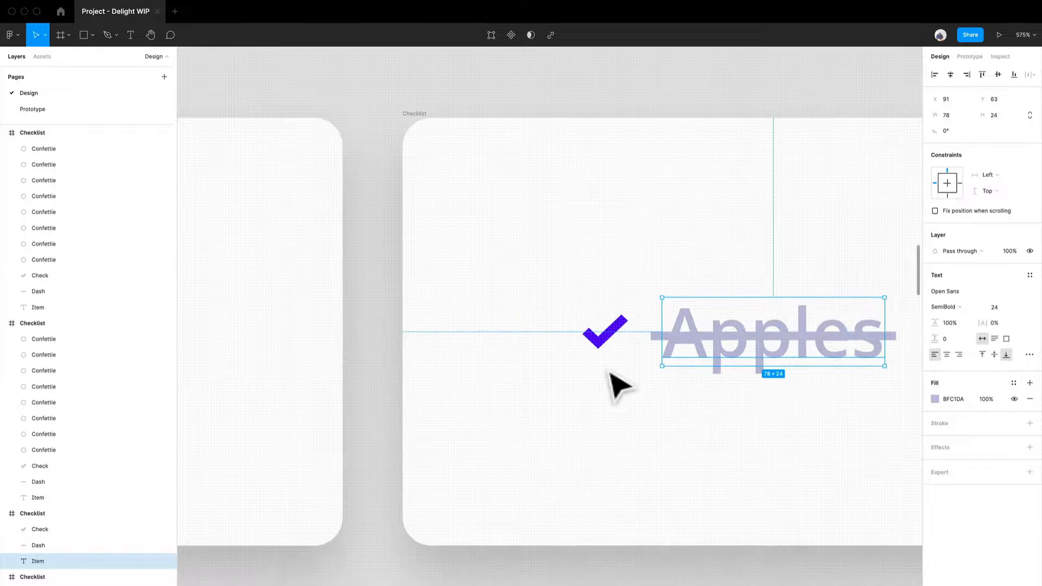
{"action": "left_click", "coordinate": [661, 340]}
{"action": "left_click_drag", "start_coordinate": [752, 389], "coordinate": [556, 397]}
{"action": "scroll", "coordinate": [521, 353], "scroll_direction": "up", "scroll_amount": 5}
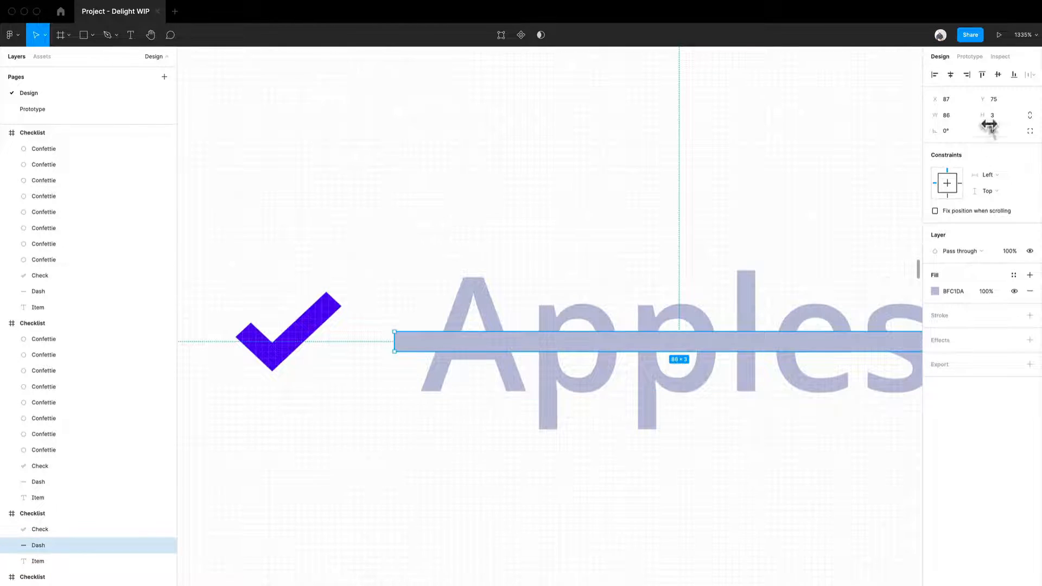
{"action": "scroll", "coordinate": [488, 407], "scroll_direction": "down", "scroll_amount": 6}
{"action": "left_click_drag", "start_coordinate": [358, 416], "coordinate": [674, 407]}
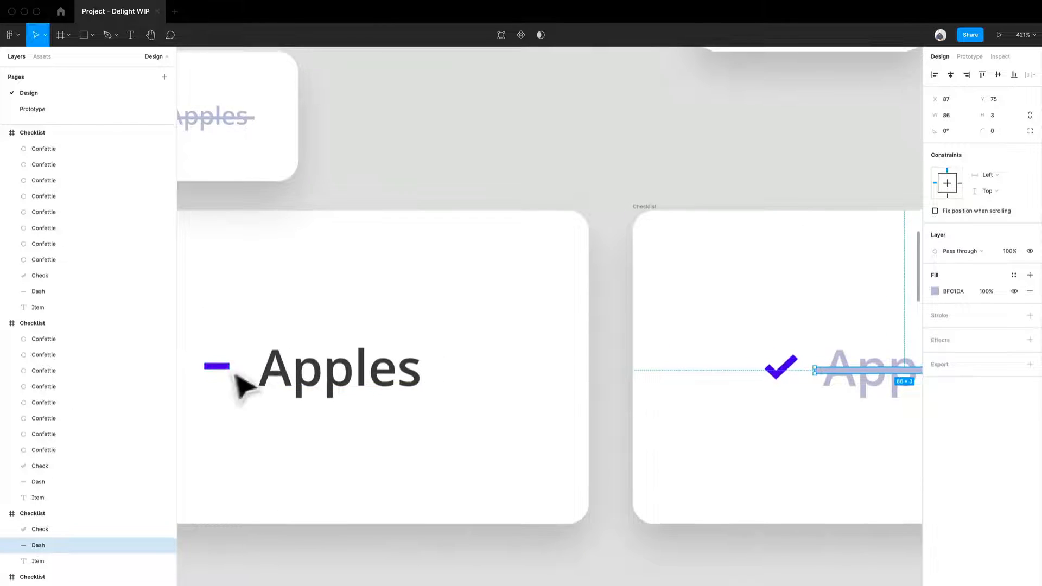
{"action": "left_click_drag", "start_coordinate": [242, 380], "coordinate": [460, 365]}
{"action": "left_click", "coordinate": [478, 348]}
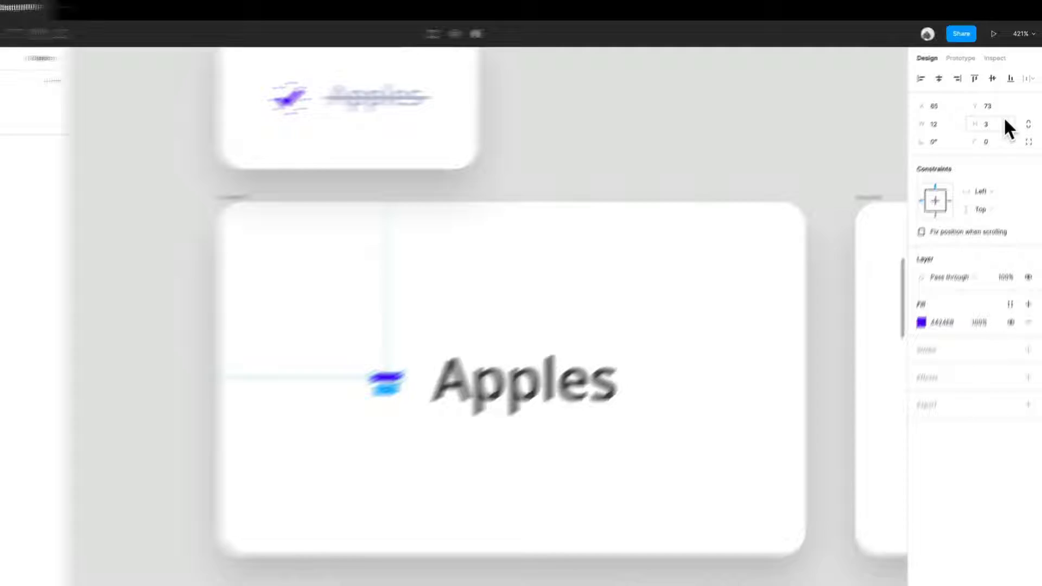
{"action": "left_click", "coordinate": [1007, 99]}
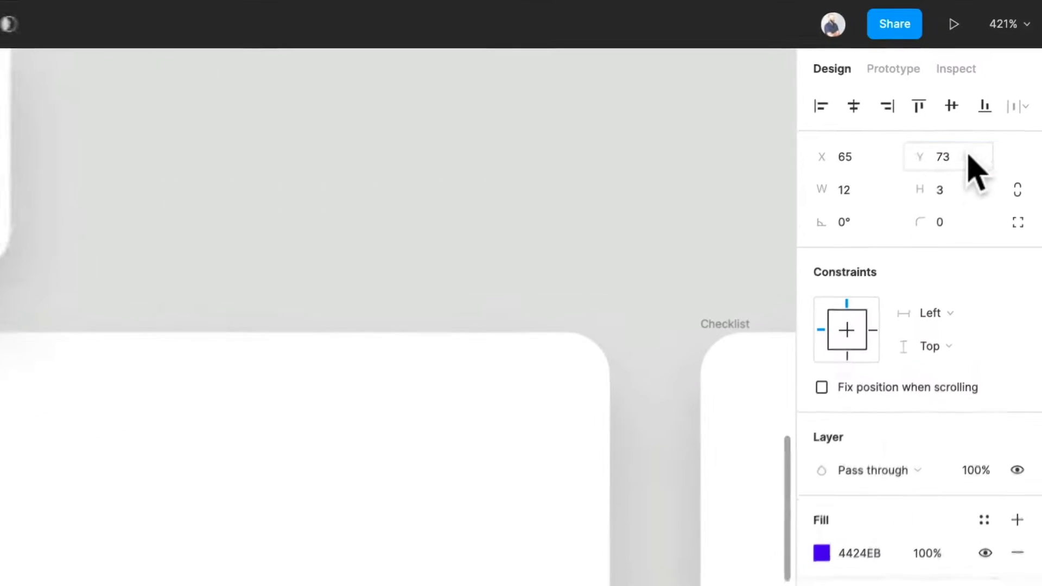
{"action": "type", "text": "75"}
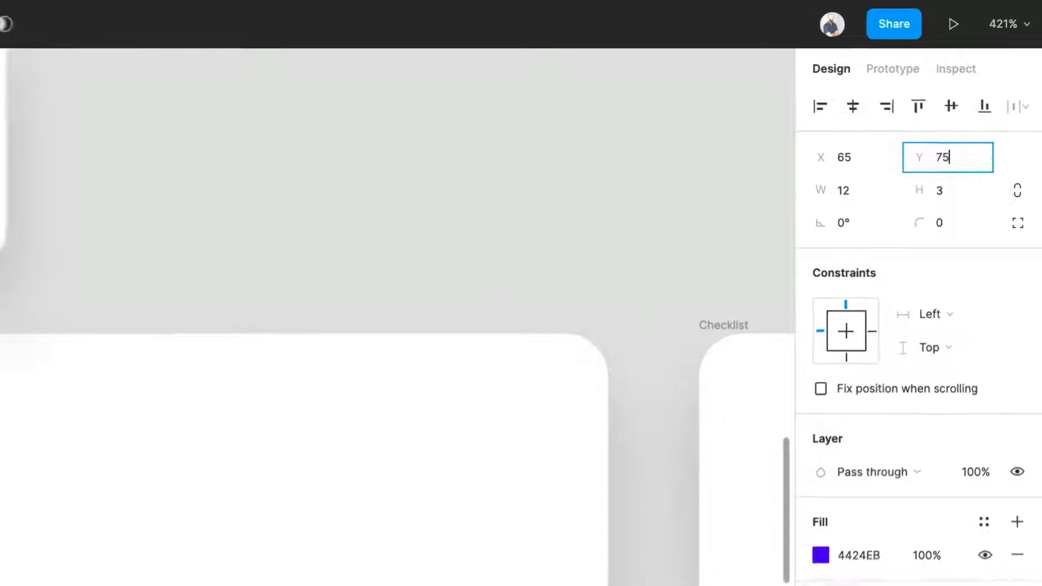
{"action": "key", "text": "Return"}
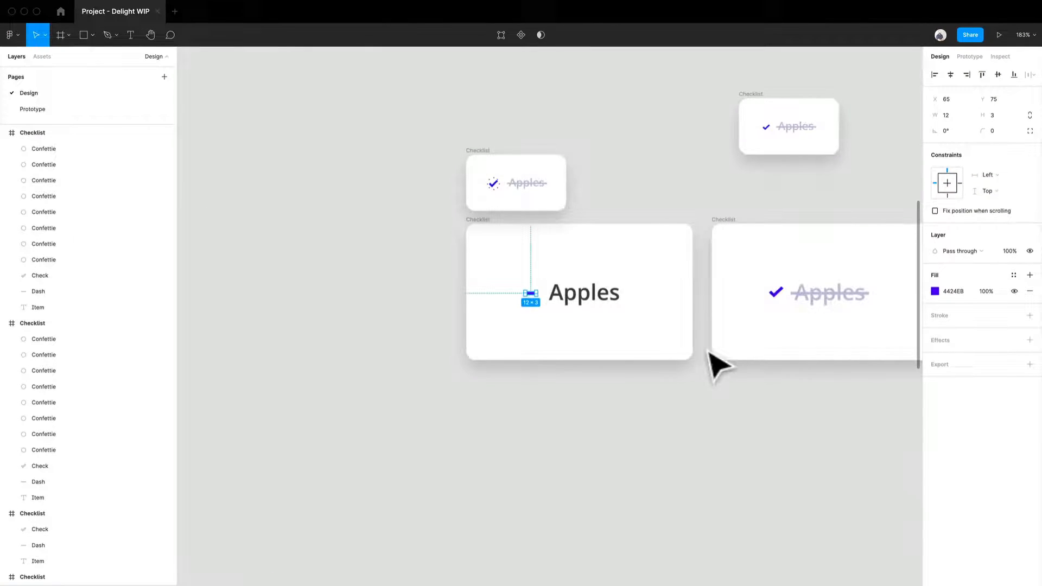
Step: Link the Apples text in the unchecked enlarged frame to the checked frame with an on-click Smart animate transition
{"action": "left_click_drag", "start_coordinate": [707, 352], "coordinate": [510, 372]}
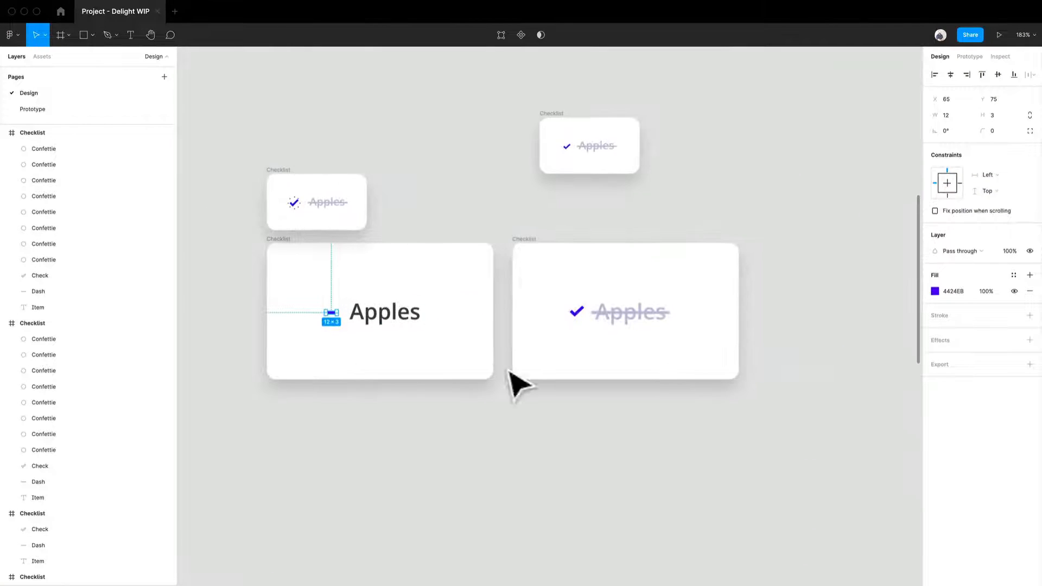
{"action": "scroll", "coordinate": [520, 250], "scroll_direction": "up", "scroll_amount": 2}
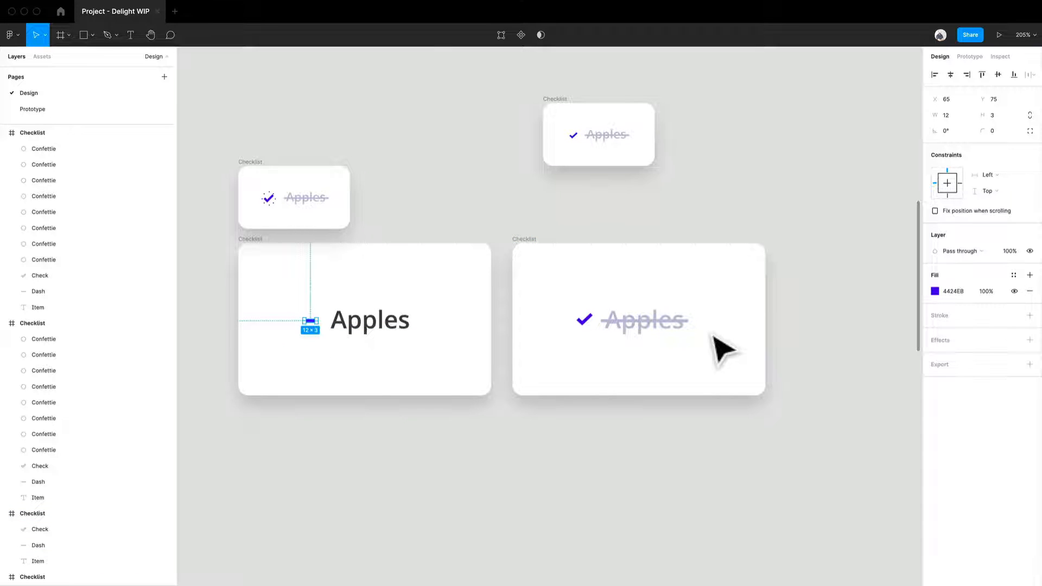
{"action": "left_click", "coordinate": [482, 211]}
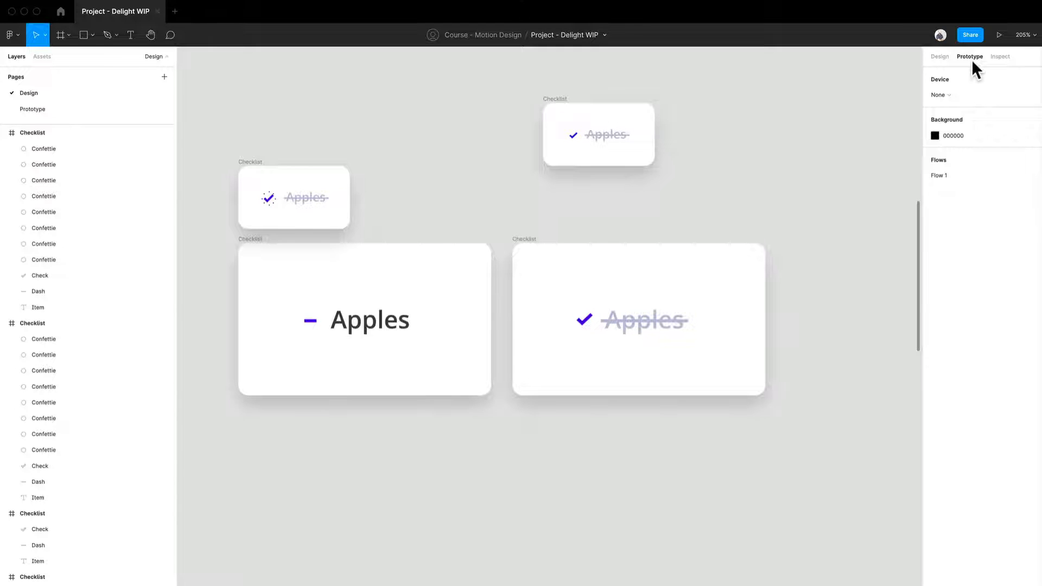
{"action": "left_click", "coordinate": [379, 335]}
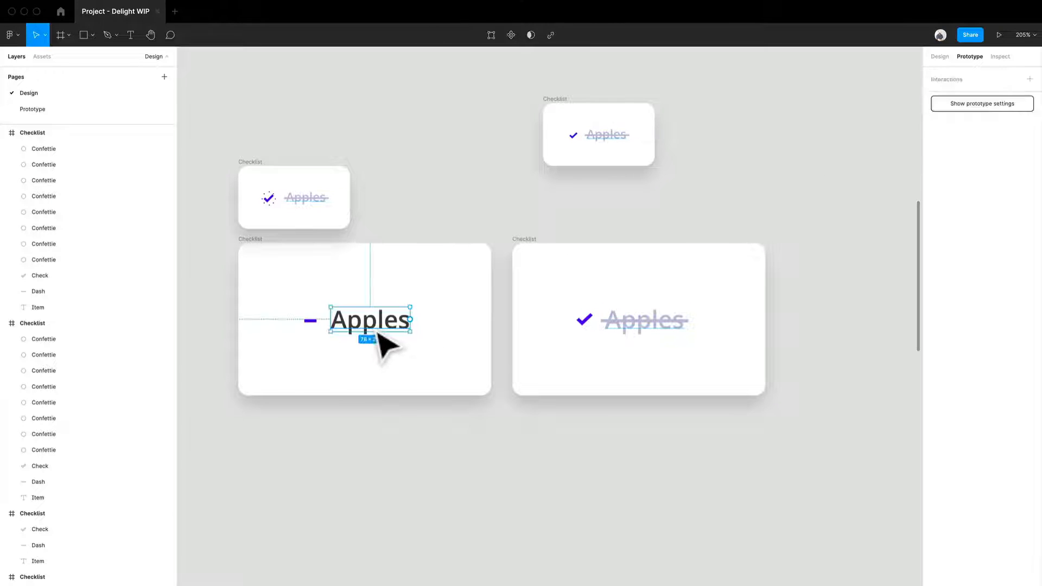
{"action": "left_click_drag", "start_coordinate": [410, 319], "coordinate": [619, 326]}
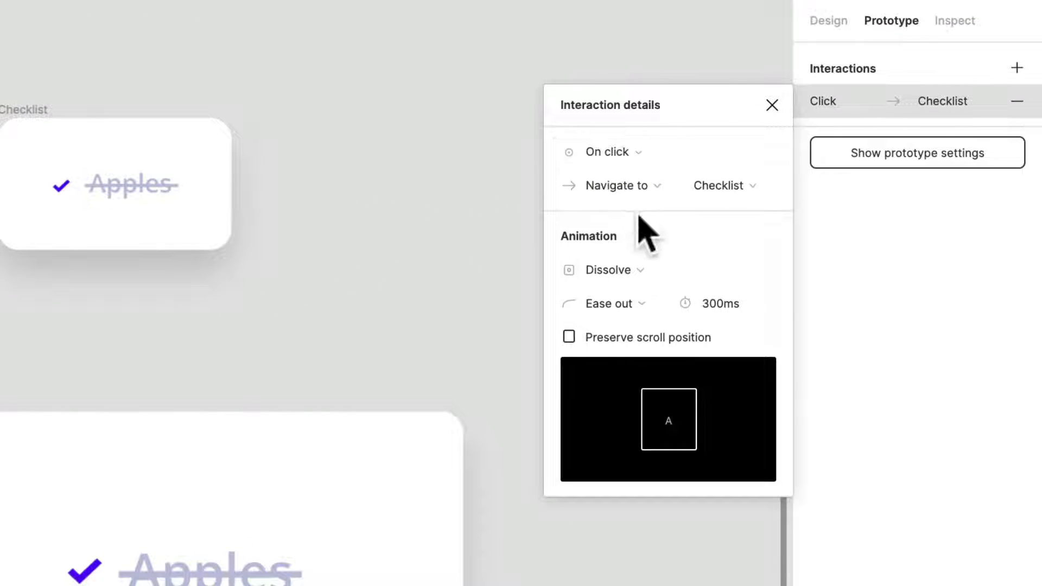
{"action": "left_click", "coordinate": [637, 271]}
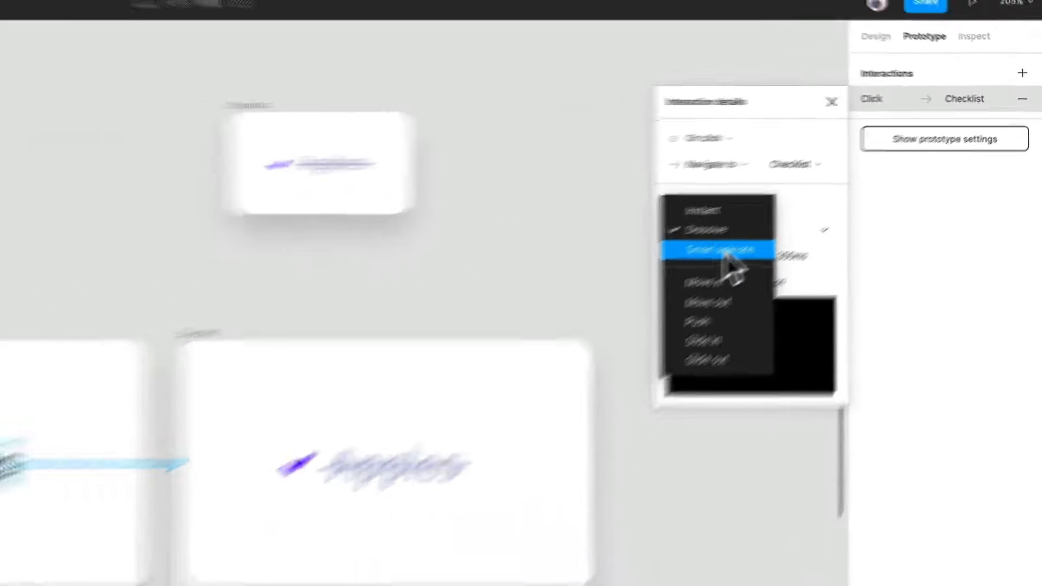
{"action": "left_click", "coordinate": [637, 298]}
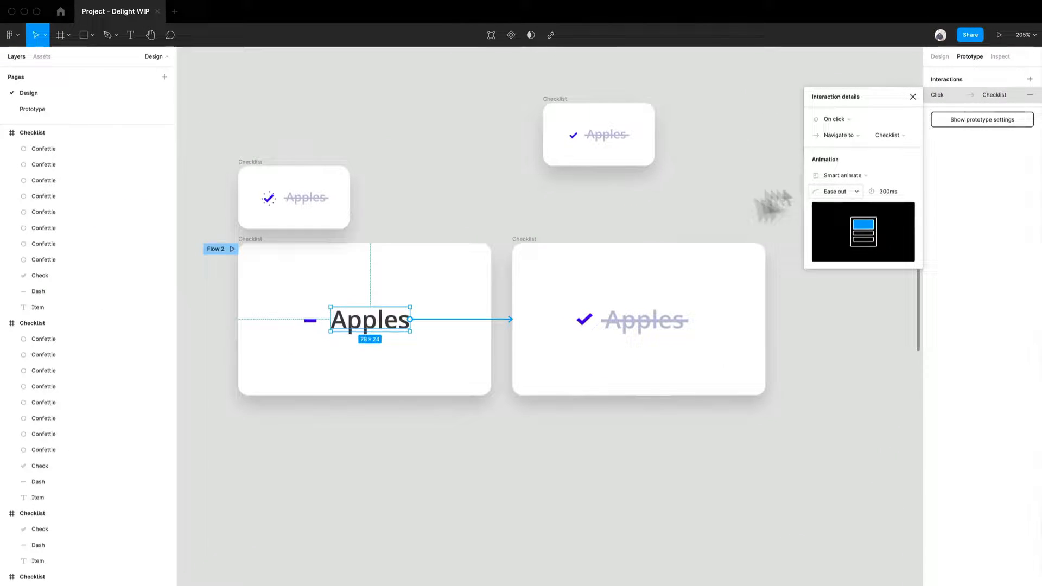
{"action": "left_click", "coordinate": [630, 224]}
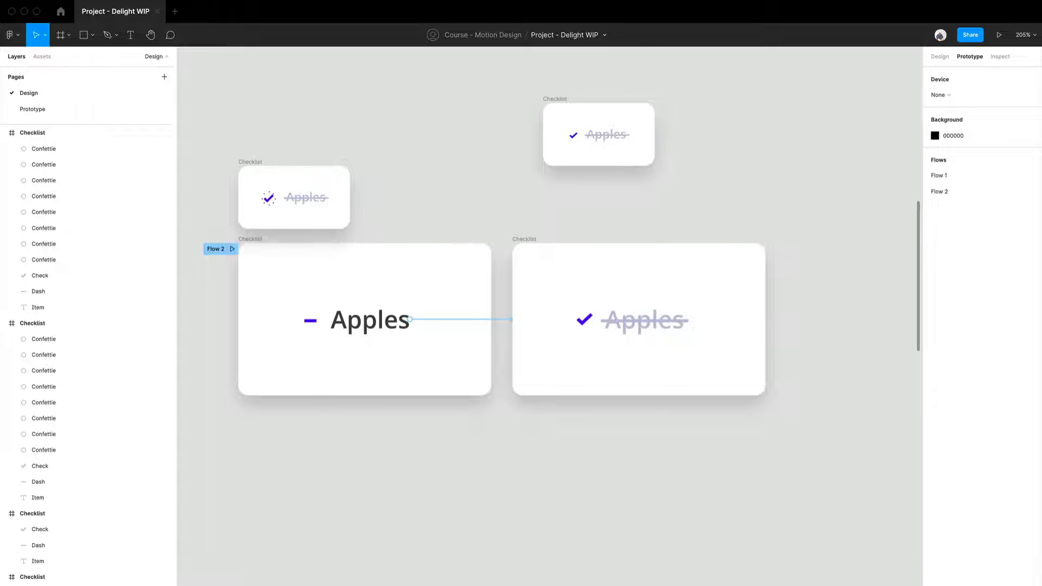
Step: Play the prototype, trigger the Apples transition several times to check the strikethrough animation, and return to the design file
{"action": "left_click", "coordinate": [1000, 35]}
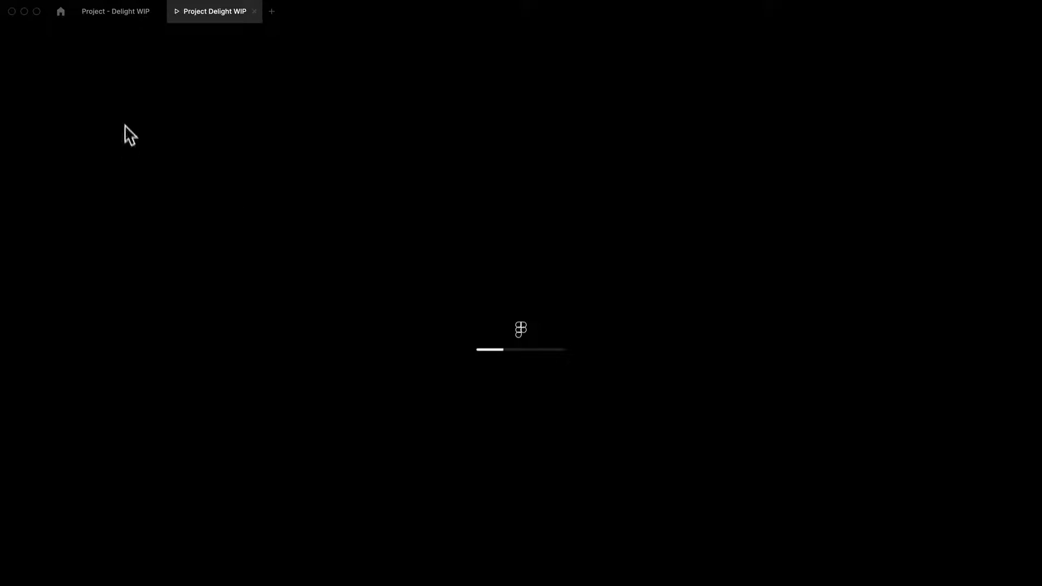
{"action": "left_click", "coordinate": [27, 94]}
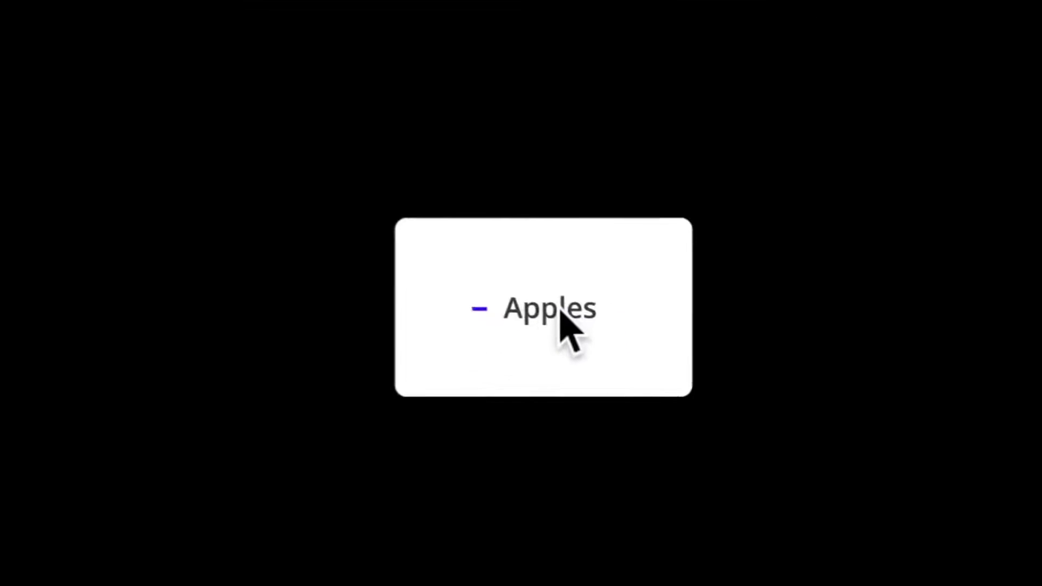
{"action": "left_click", "coordinate": [595, 336]}
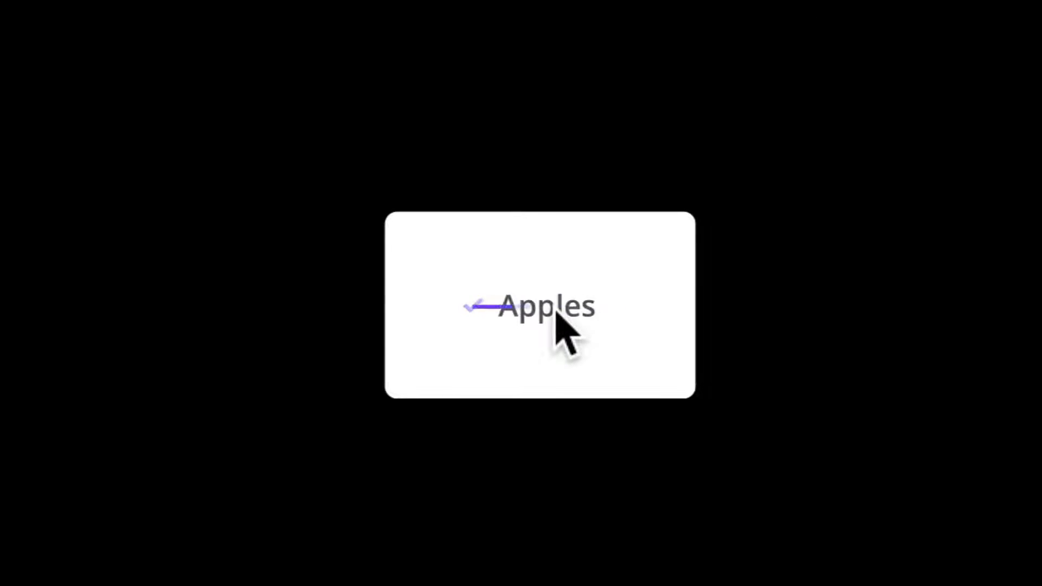
{"action": "left_click", "coordinate": [556, 313]}
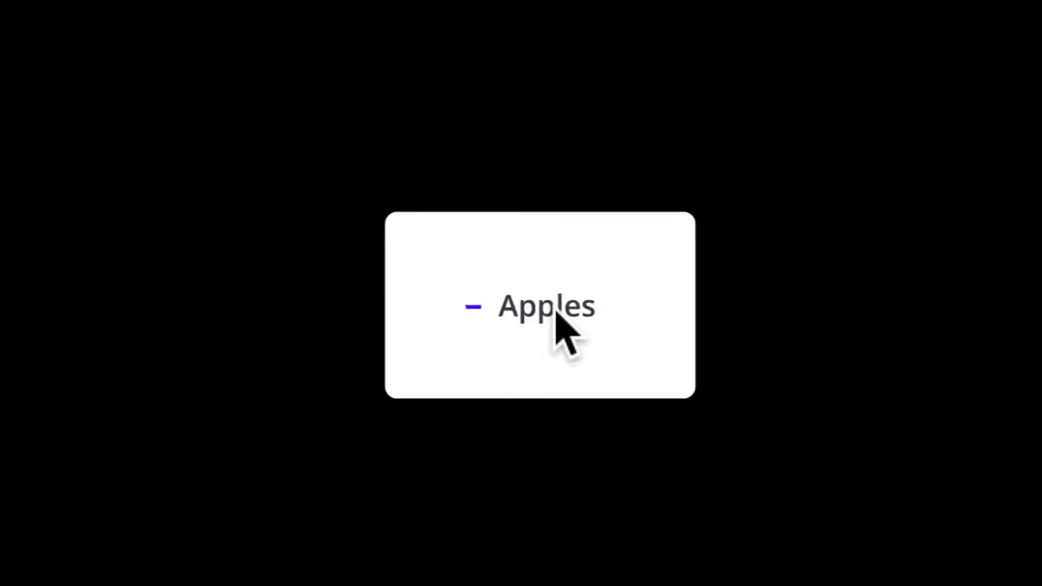
{"action": "left_click", "coordinate": [556, 313]}
{"action": "left_click", "coordinate": [556, 314]}
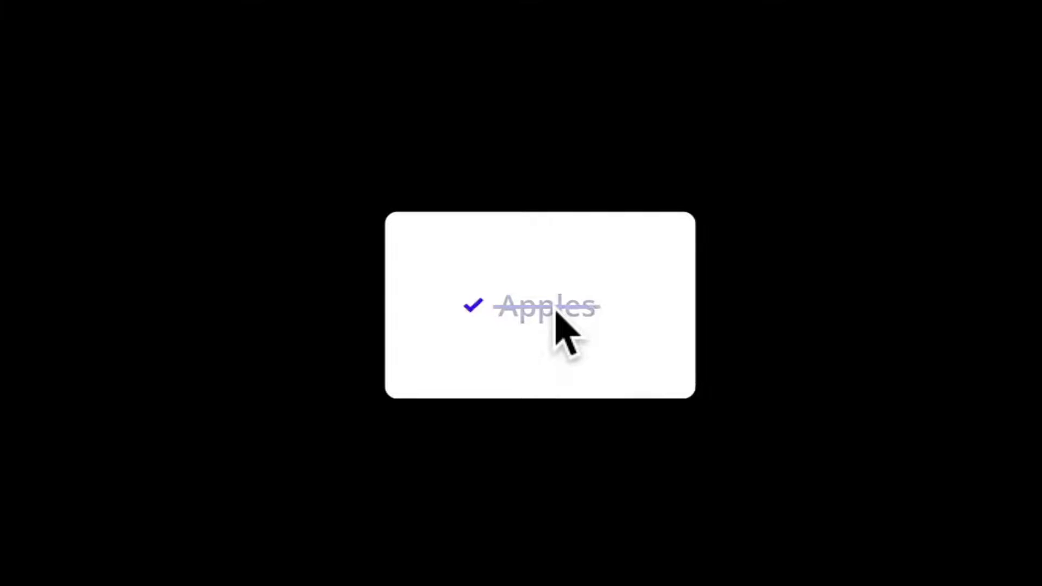
{"action": "left_click", "coordinate": [556, 313]}
{"action": "left_click", "coordinate": [127, 16]}
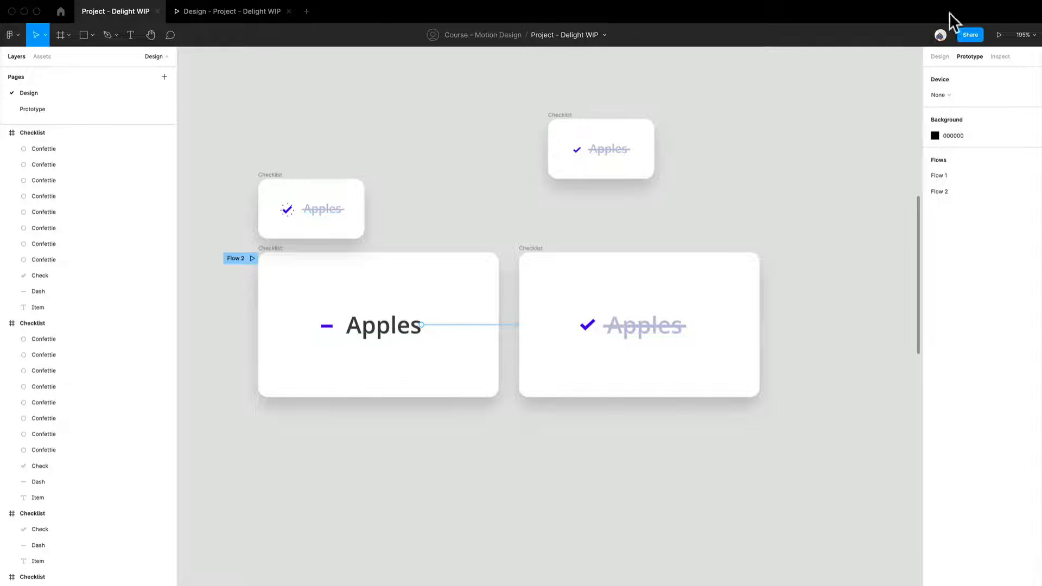
Step: Set the font size of the Apples text in both enlarged checklist frames to 48
{"action": "left_click", "coordinate": [940, 57]}
{"action": "left_click", "coordinate": [413, 331]}
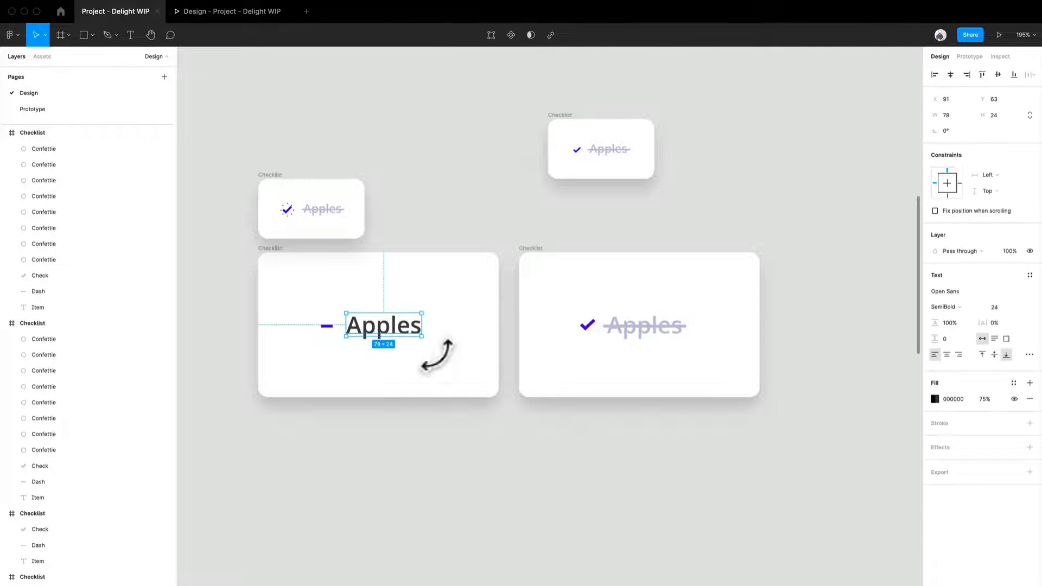
{"action": "left_click", "coordinate": [1016, 305]}
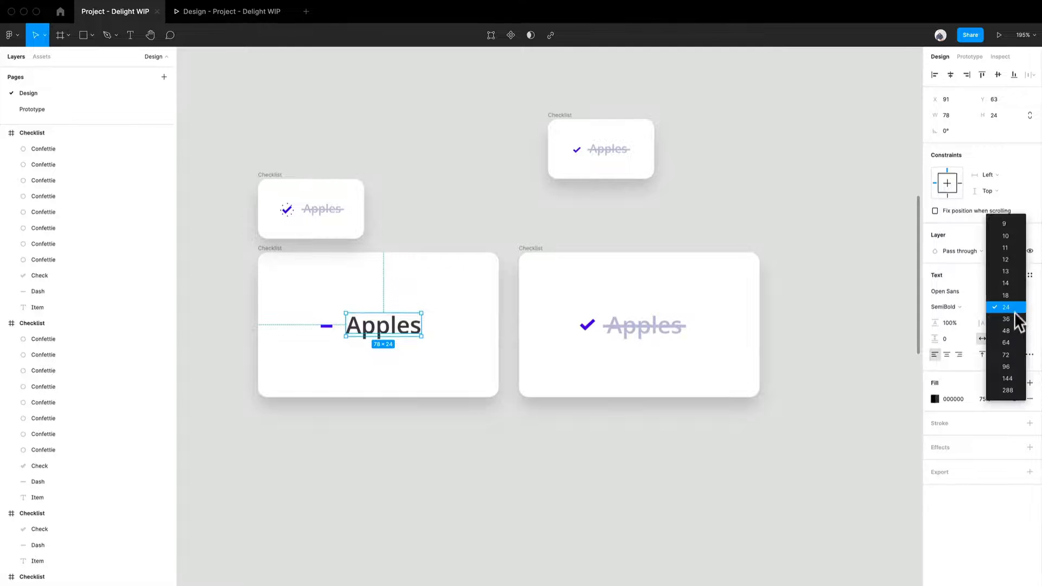
{"action": "left_click", "coordinate": [1013, 329]}
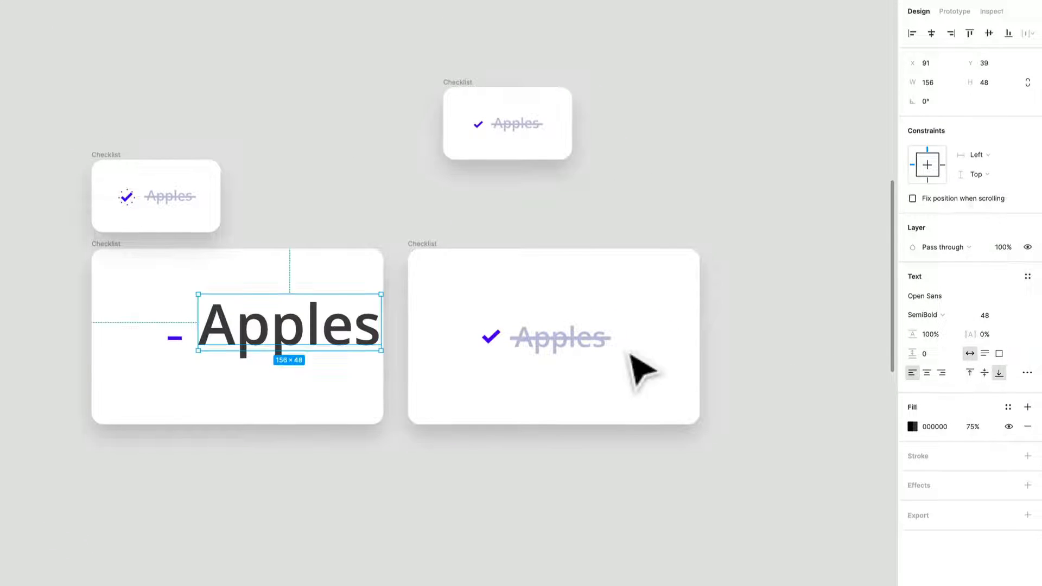
{"action": "left_click", "coordinate": [595, 347]}
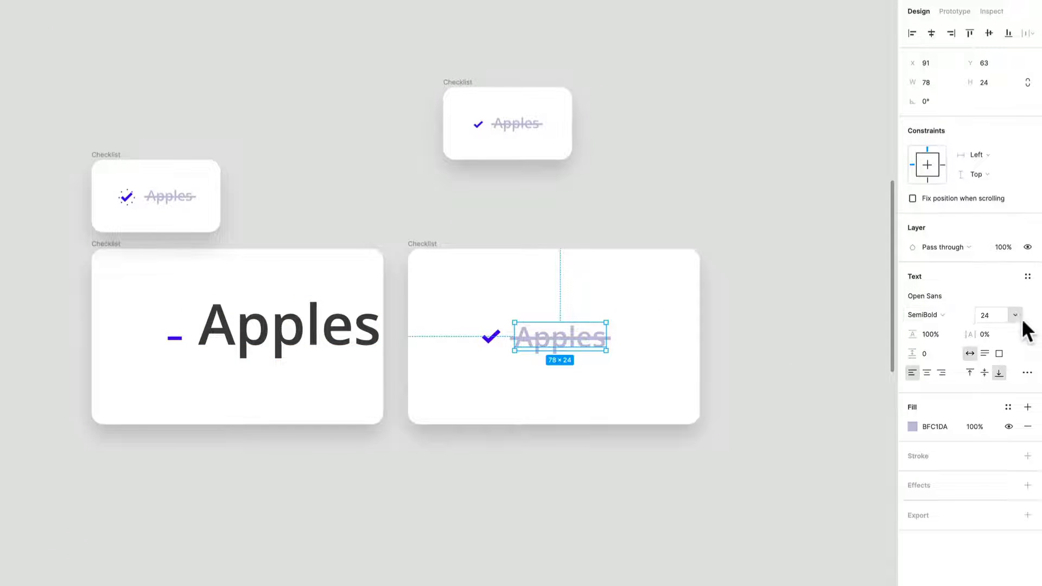
{"action": "left_click", "coordinate": [1020, 314]}
{"action": "left_click", "coordinate": [1011, 332]}
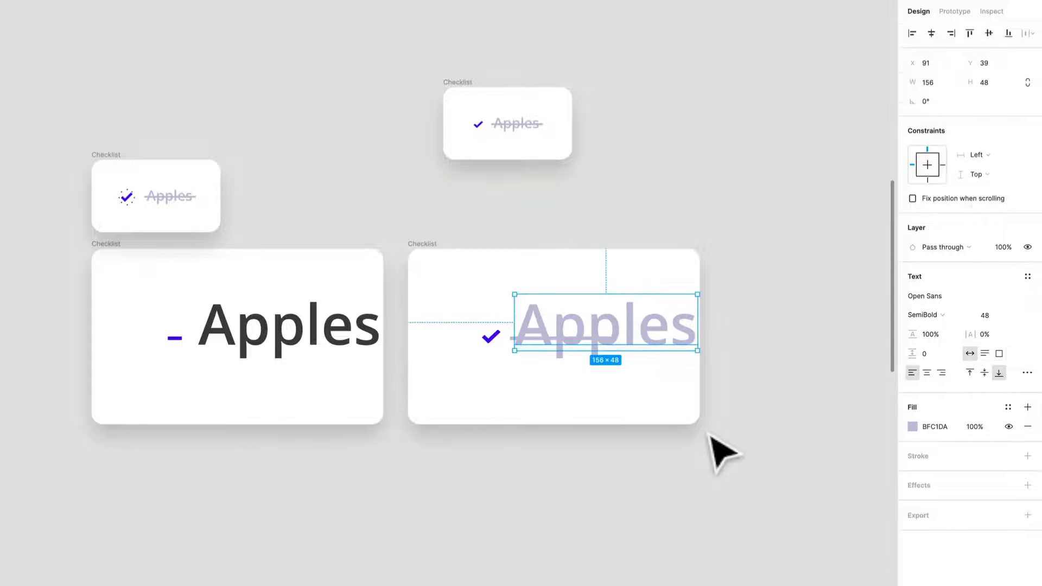
{"action": "left_click", "coordinate": [760, 428]}
Step: Move the checked frame away from the unchecked one to X -938 and enlarge the unchecked frame to 349 by 162
{"action": "scroll", "coordinate": [652, 437], "scroll_direction": "right", "scroll_amount": 2}
{"action": "scroll", "coordinate": [651, 437], "scroll_direction": "up", "scroll_amount": 1}
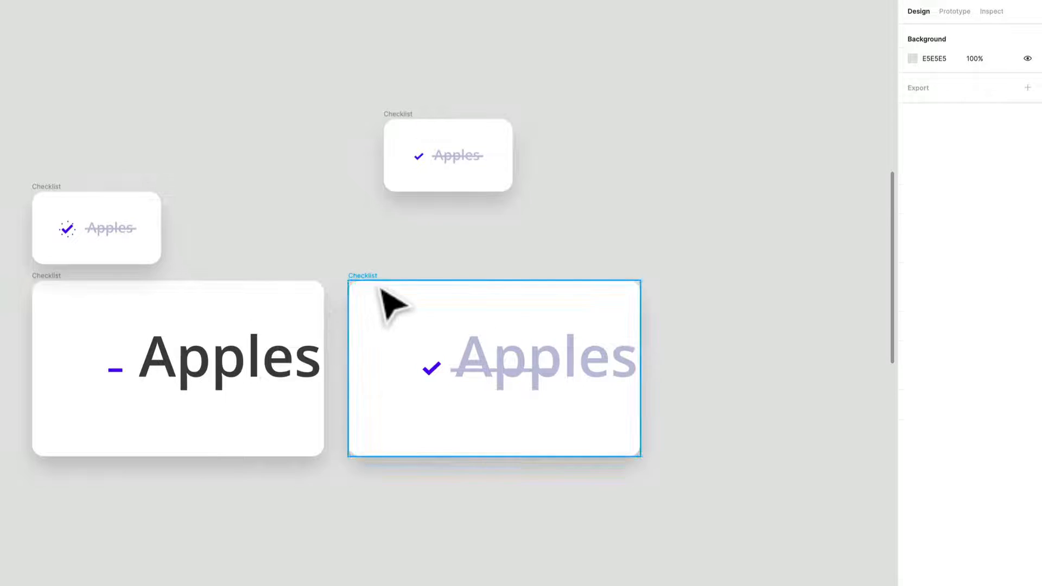
{"action": "left_click_drag", "start_coordinate": [392, 305], "coordinate": [567, 428]}
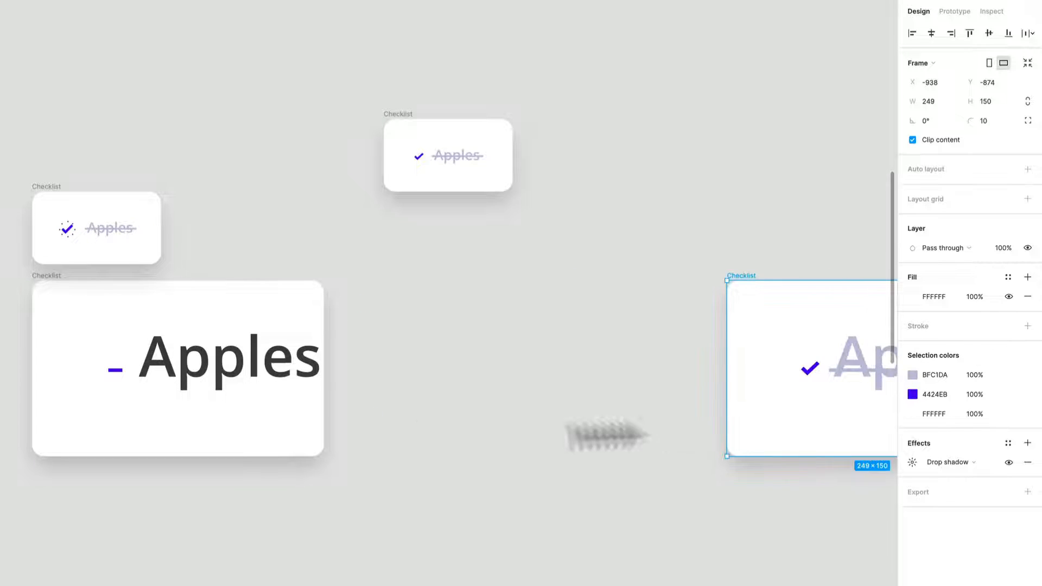
{"action": "left_click", "coordinate": [73, 286]}
{"action": "left_click_drag", "start_coordinate": [324, 457], "coordinate": [441, 470]}
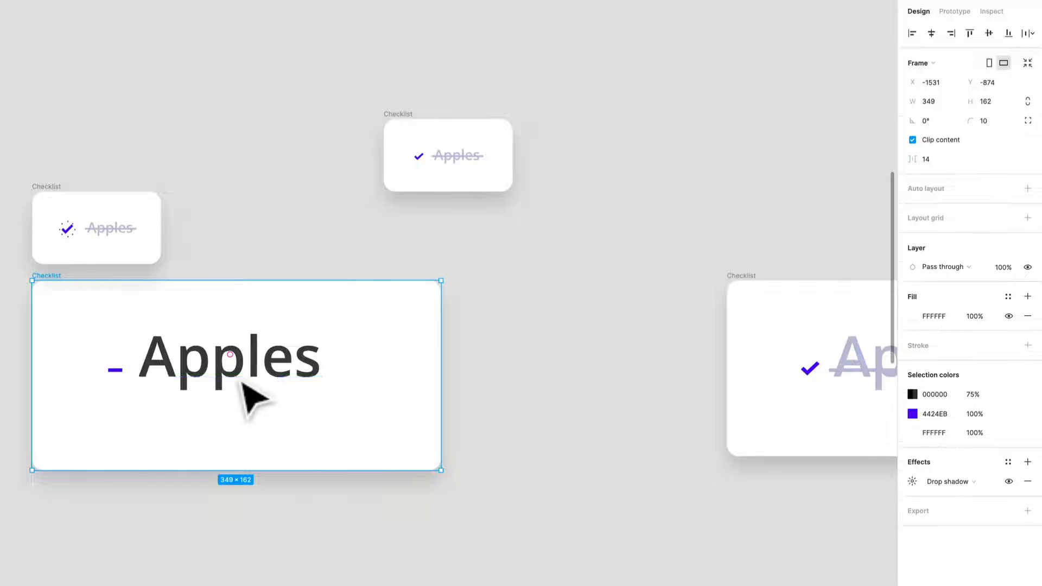
Step: Center the Apples text horizontally and vertically within the enlarged unchecked frame
{"action": "left_click", "coordinate": [274, 373]}
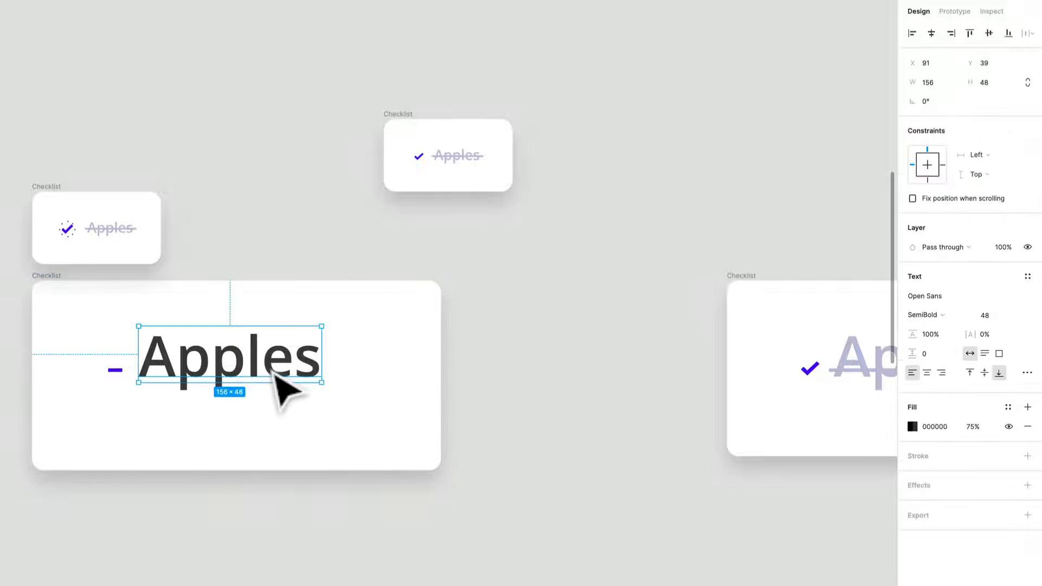
{"action": "left_click", "coordinate": [931, 34]}
{"action": "left_click", "coordinate": [988, 33]}
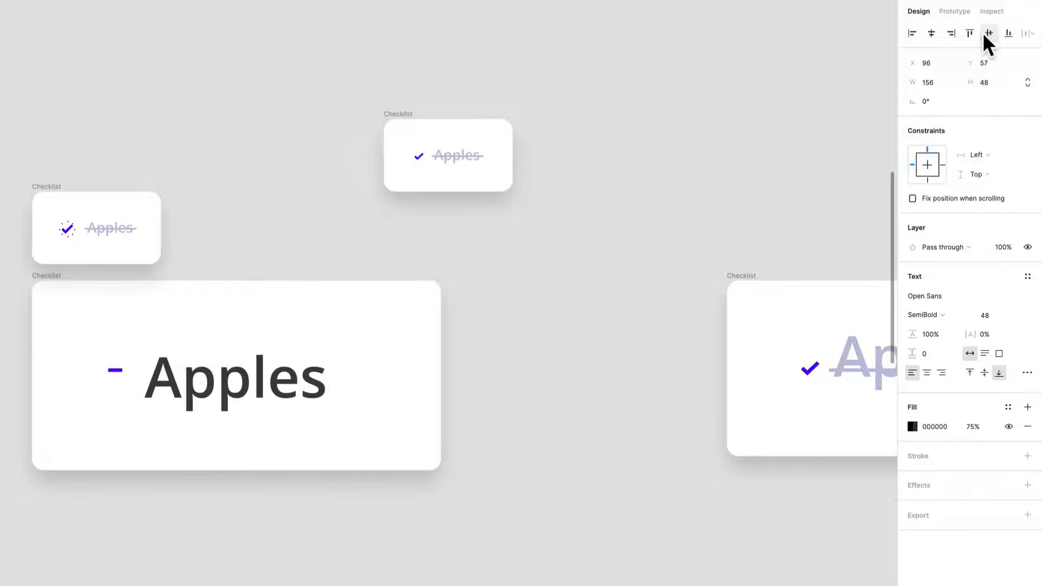
Step: Enlarge the purple dash beside the Apples text to 20 by 5 and place it at X 57, Y 79
{"action": "scroll", "coordinate": [95, 399], "scroll_direction": "up", "scroll_amount": 5}
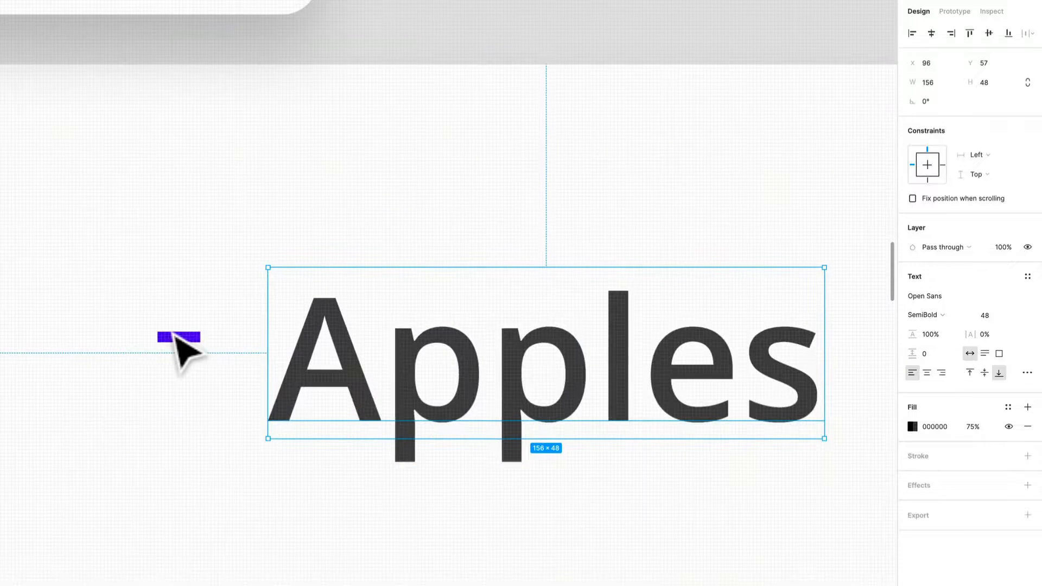
{"action": "left_click", "coordinate": [199, 339]}
{"action": "left_click_drag", "start_coordinate": [205, 343], "coordinate": [142, 361]}
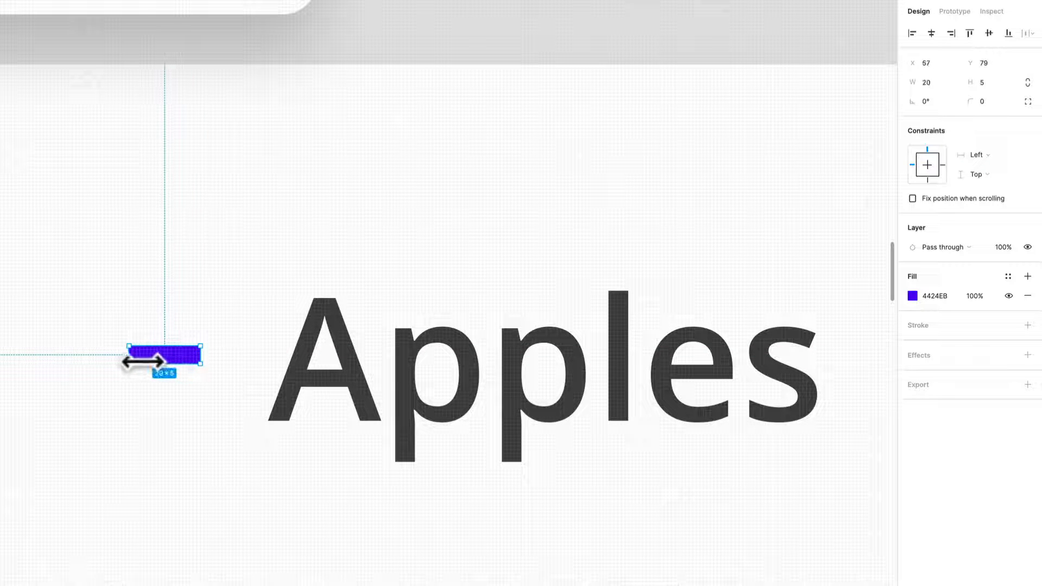
{"action": "scroll", "coordinate": [142, 361], "scroll_direction": "down", "scroll_amount": 5}
{"action": "left_click", "coordinate": [337, 529]}
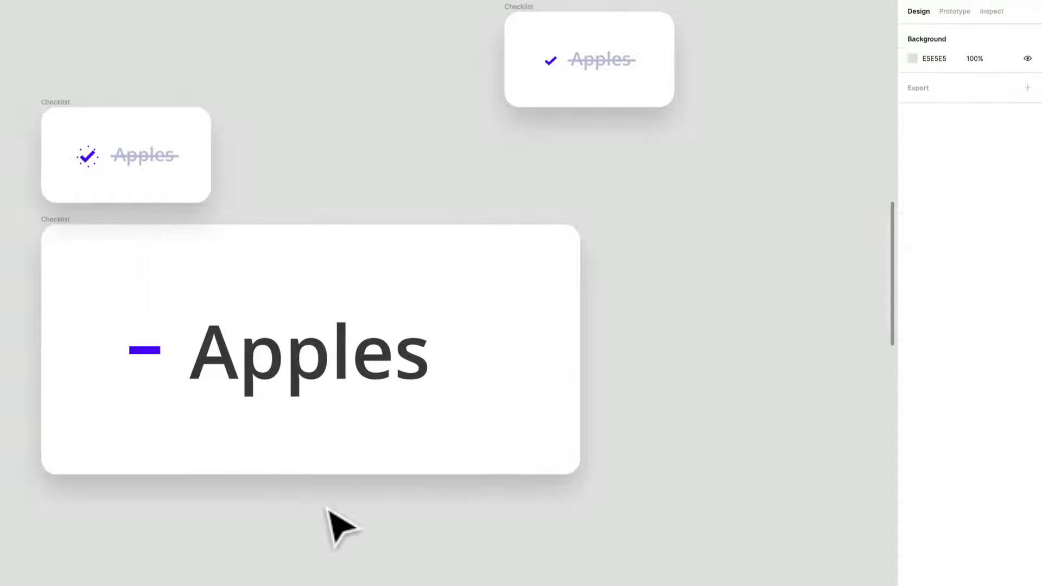
{"action": "scroll", "coordinate": [312, 543], "scroll_direction": "up", "scroll_amount": 3}
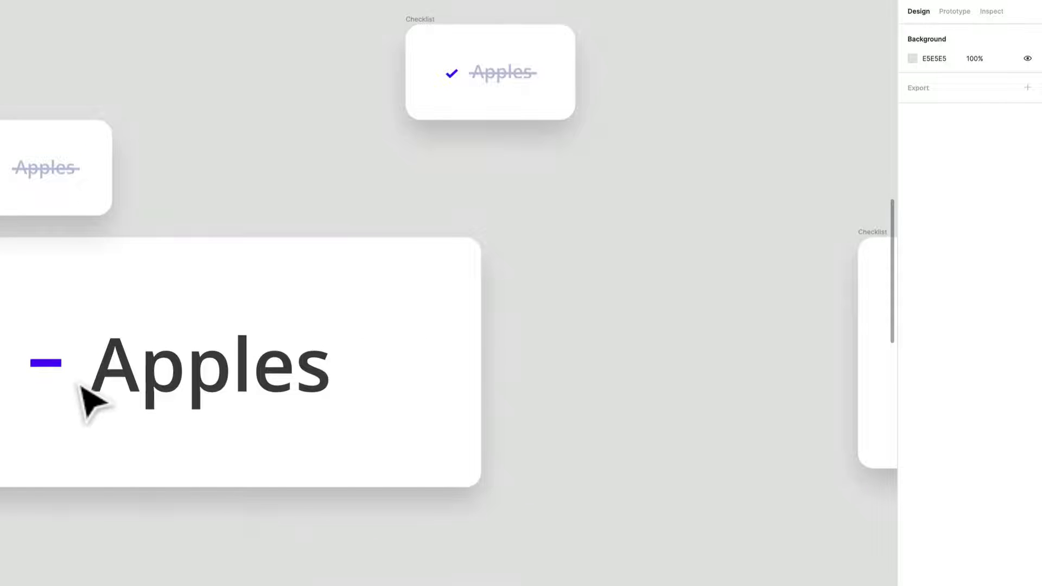
Step: Move the checked frame below the unchecked one and place a copy of the 349 by 162 unchecked frame beside the original
{"action": "scroll", "coordinate": [87, 402], "scroll_direction": "down", "scroll_amount": 2}
{"action": "scroll", "coordinate": [426, 454], "scroll_direction": "down", "scroll_amount": 1}
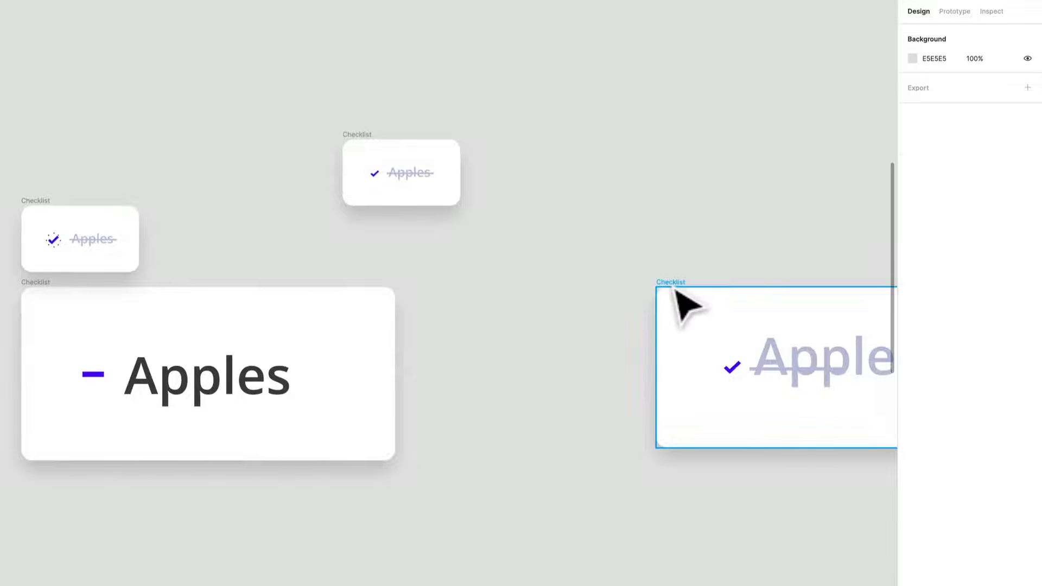
{"action": "left_click_drag", "start_coordinate": [683, 300], "coordinate": [299, 534]}
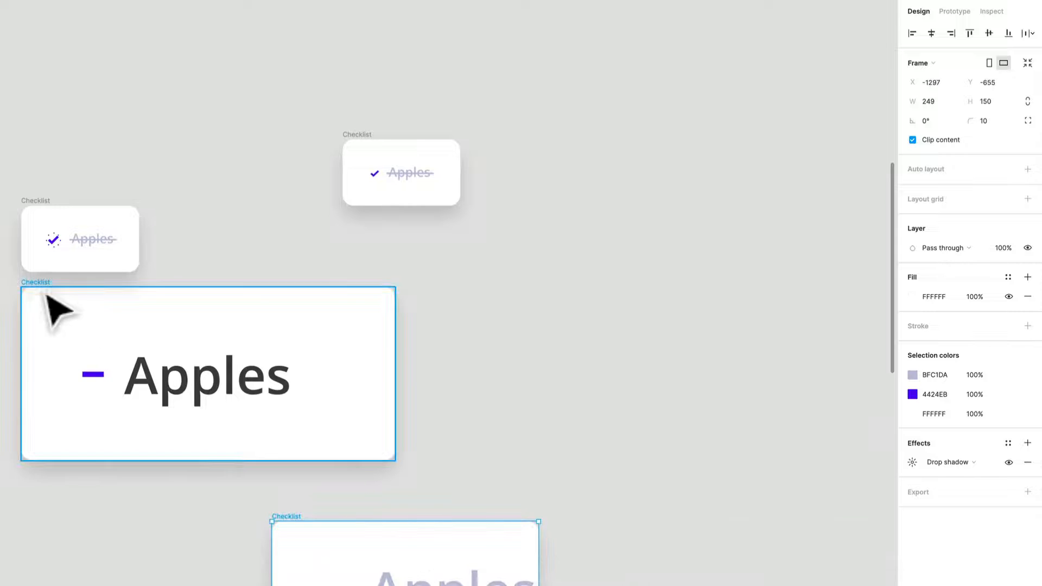
{"action": "left_click_drag", "start_coordinate": [55, 312], "coordinate": [457, 342]}
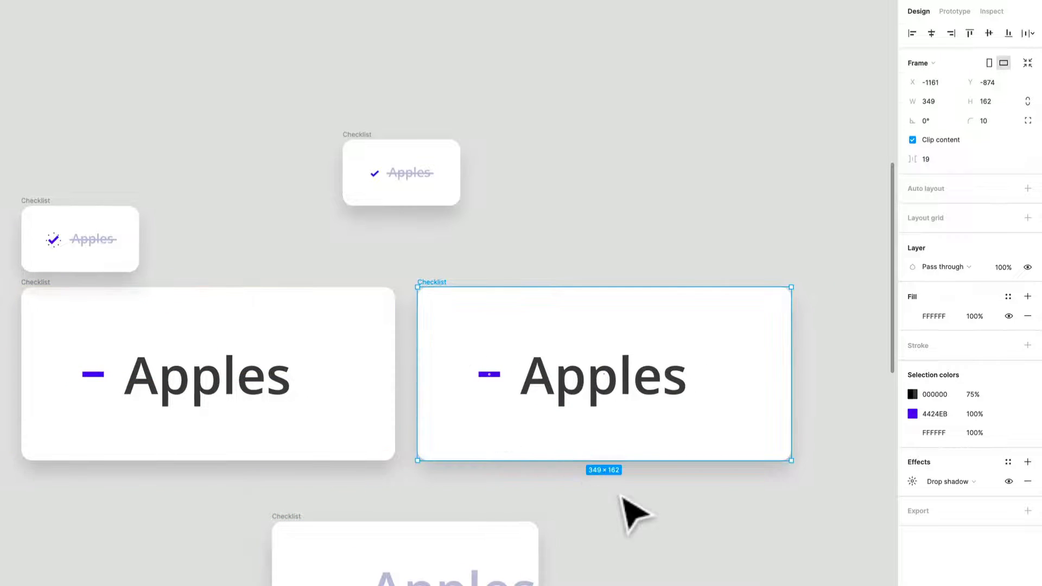
{"action": "left_click", "coordinate": [635, 512]}
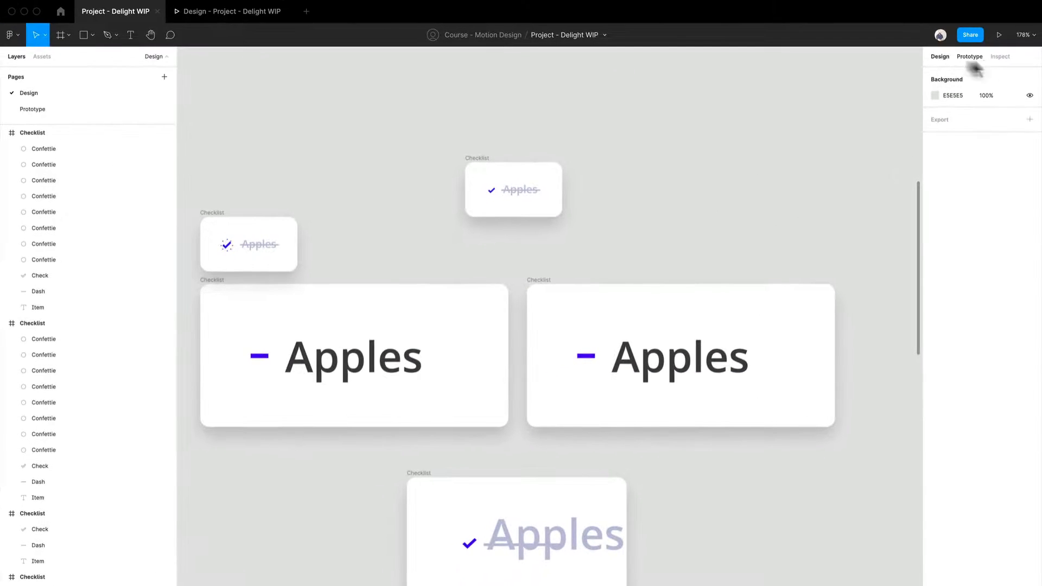
Step: Look at the Apples checklist in the prototype preview and return to the design file
{"action": "left_click", "coordinate": [235, 14]}
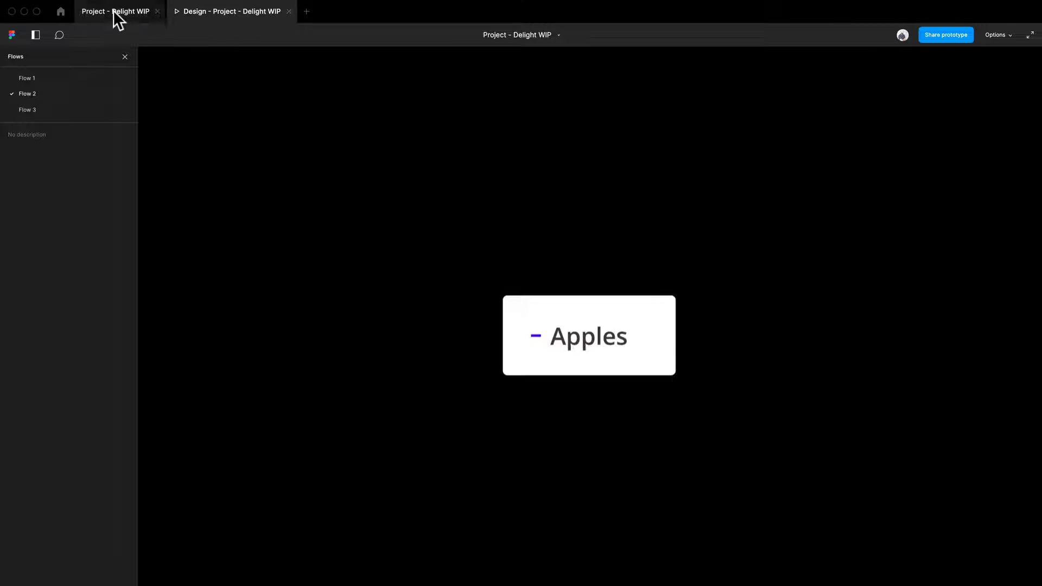
{"action": "left_click", "coordinate": [113, 10]}
{"action": "left_click", "coordinate": [390, 374]}
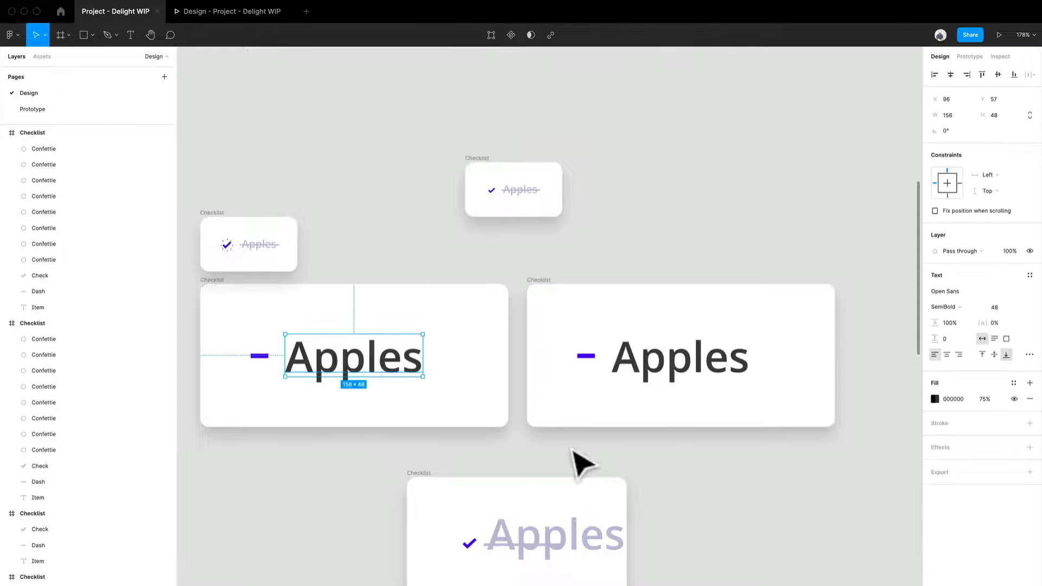
{"action": "scroll", "coordinate": [579, 463], "scroll_direction": "down", "scroll_amount": 4}
{"action": "scroll", "coordinate": [623, 270], "scroll_direction": "up", "scroll_amount": 1}
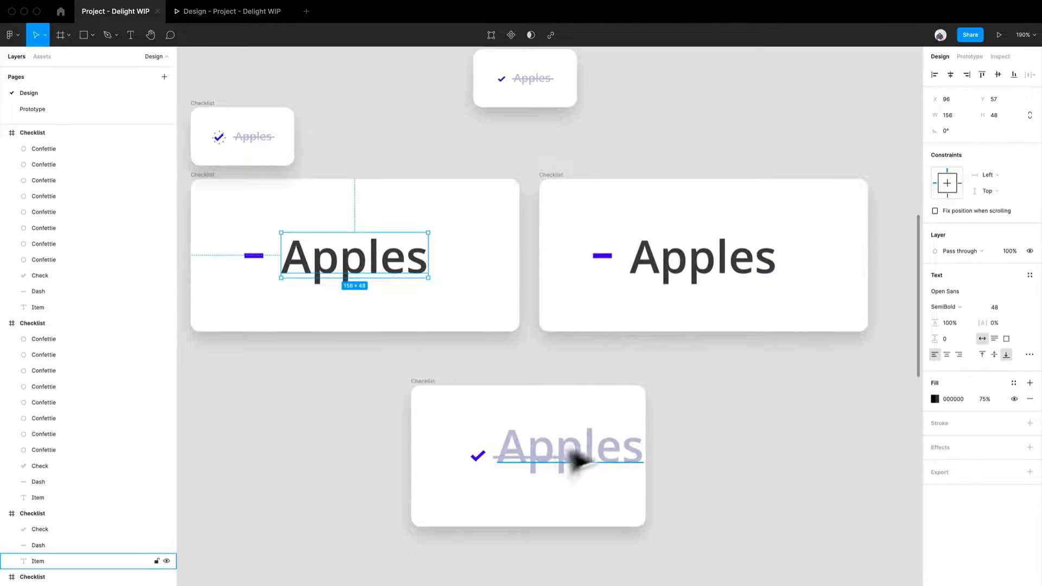
Step: Stretch a copy of the purple dash across the Apples text in the duplicated frame to 168 by 5 at X 90
{"action": "scroll", "coordinate": [678, 261], "scroll_direction": "up", "scroll_amount": 5}
{"action": "left_click_drag", "start_coordinate": [544, 281], "coordinate": [824, 302]}
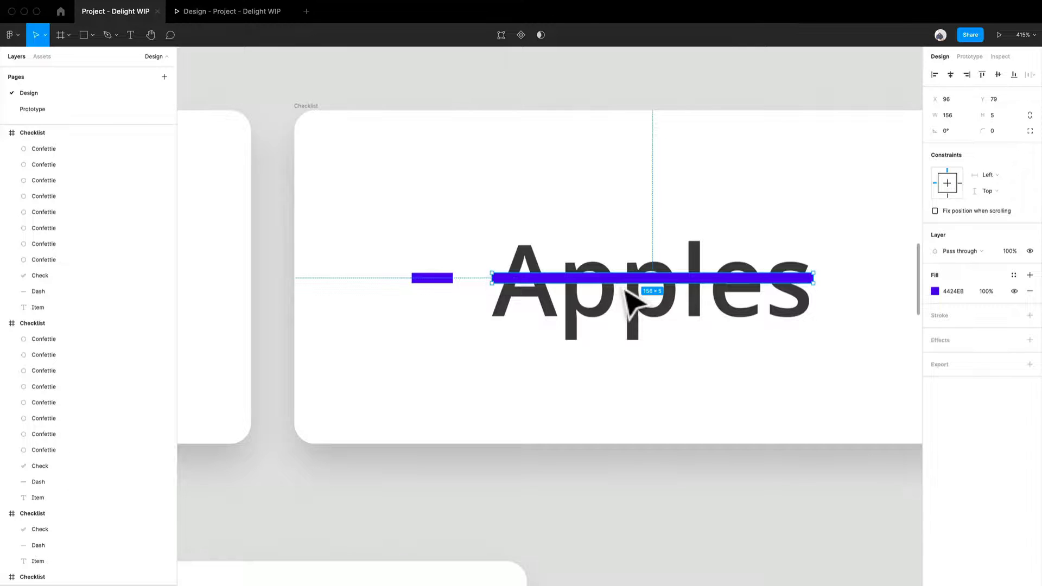
{"action": "scroll", "coordinate": [627, 292], "scroll_direction": "down", "scroll_amount": 3}
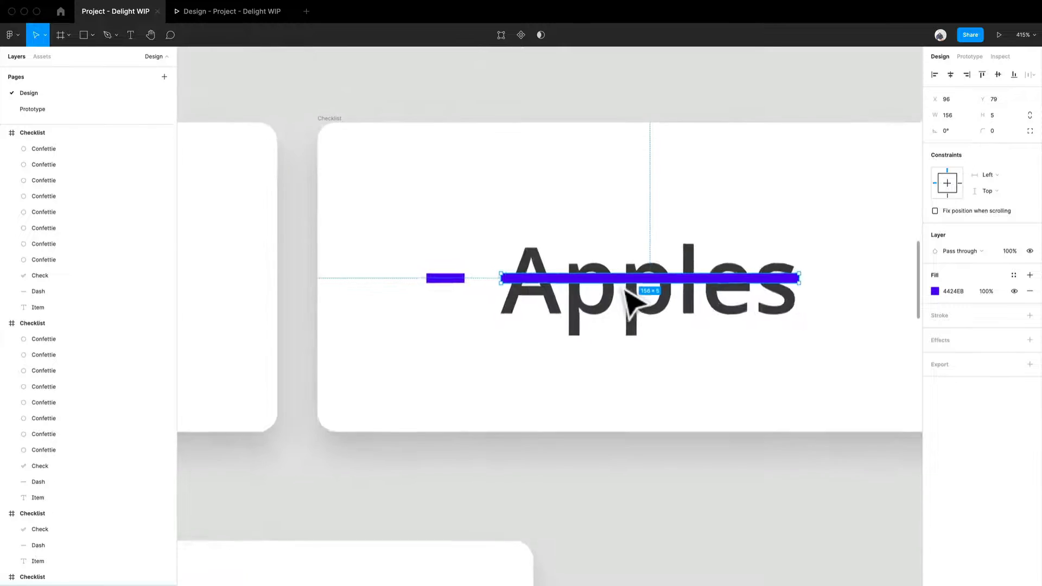
{"action": "scroll", "coordinate": [627, 292], "scroll_direction": "down", "scroll_amount": 2}
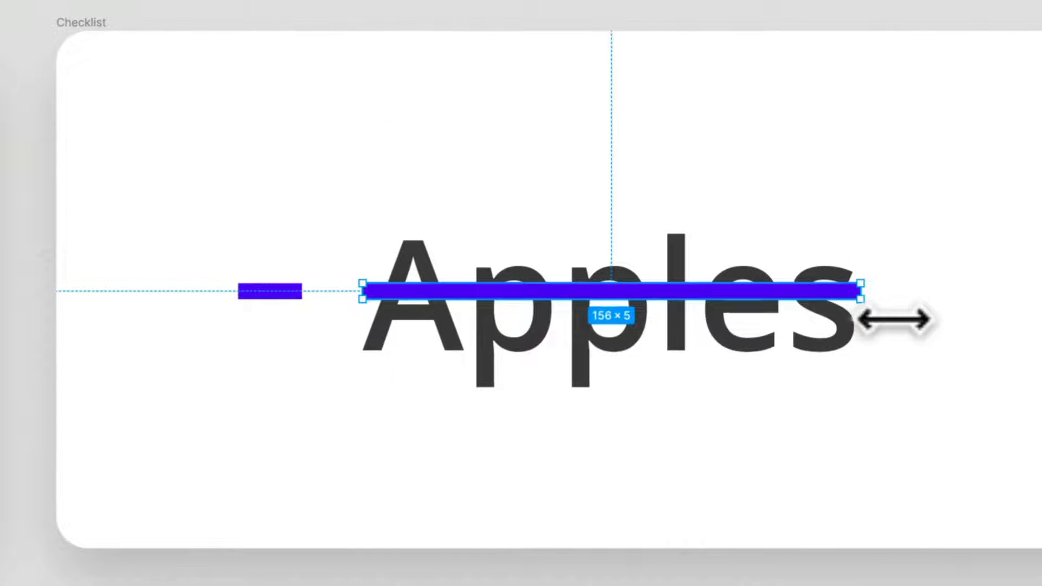
{"action": "left_click_drag", "start_coordinate": [893, 321], "coordinate": [904, 321]}
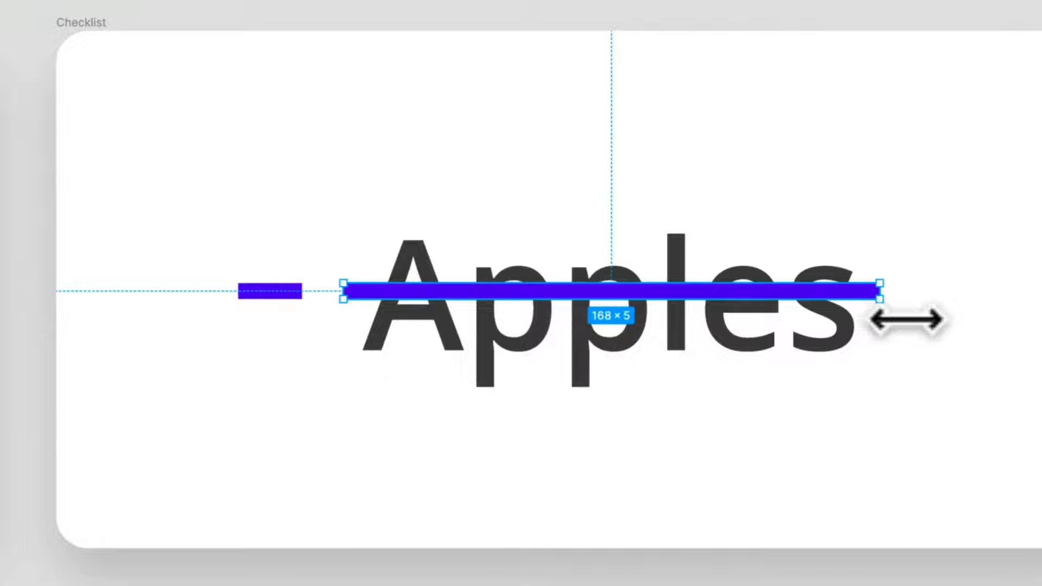
{"action": "left_click", "coordinate": [889, 311]}
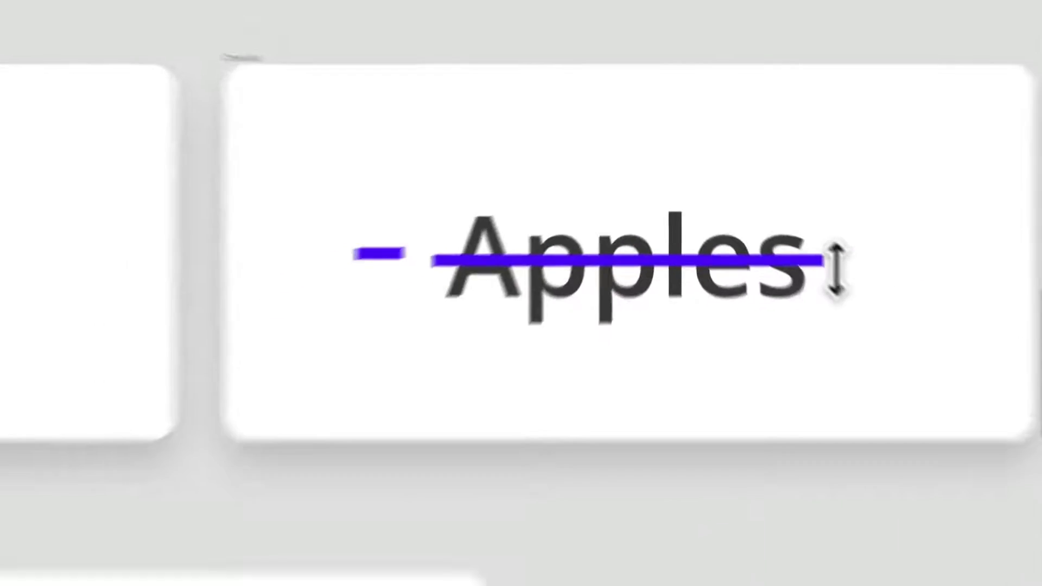
Step: Lower the strikethrough bar over the Apples text to Y 84
{"action": "left_click", "coordinate": [833, 265]}
{"action": "scroll", "coordinate": [795, 308], "scroll_direction": "down", "scroll_amount": 2}
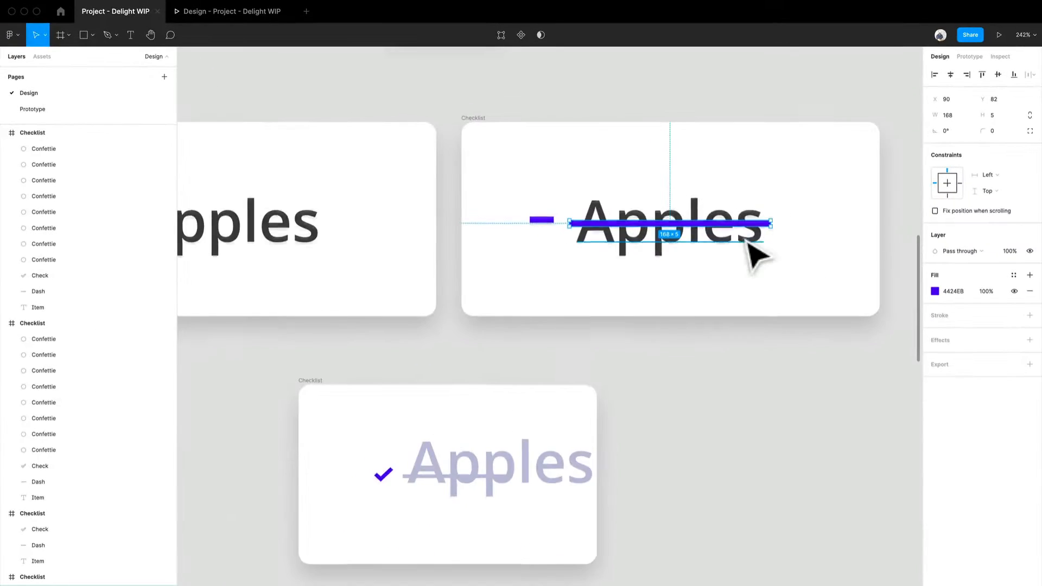
{"action": "scroll", "coordinate": [795, 308], "scroll_direction": "up", "scroll_amount": 3}
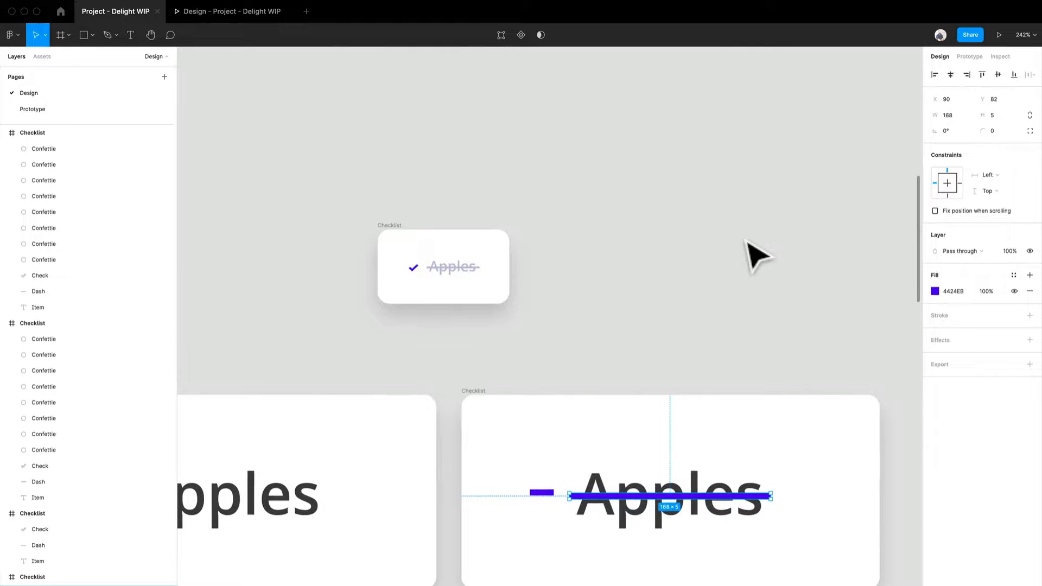
{"action": "scroll", "coordinate": [757, 333], "scroll_direction": "up", "scroll_amount": 5}
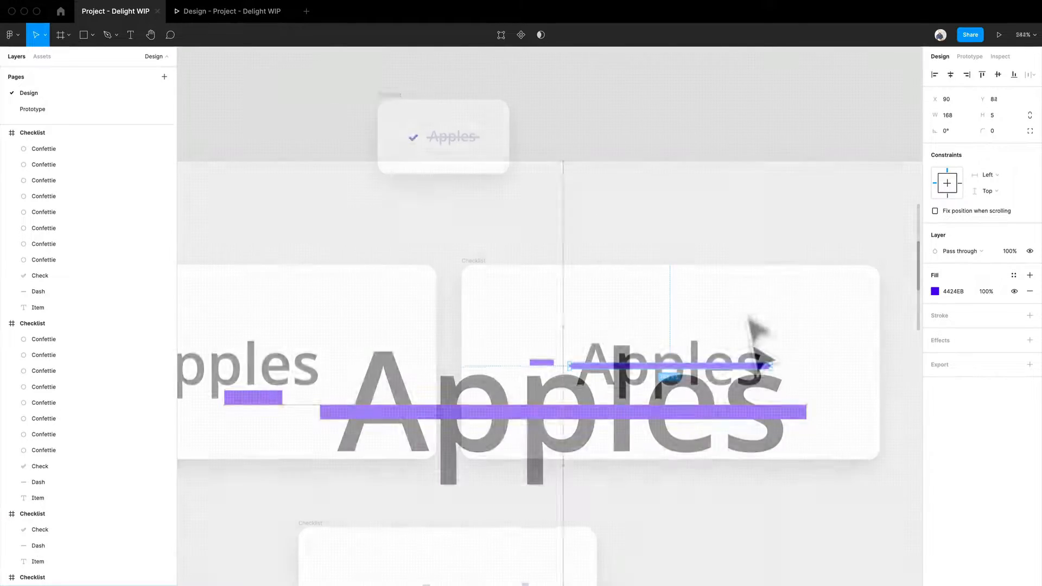
{"action": "key", "text": "Down"}
{"action": "key", "text": "Down"}
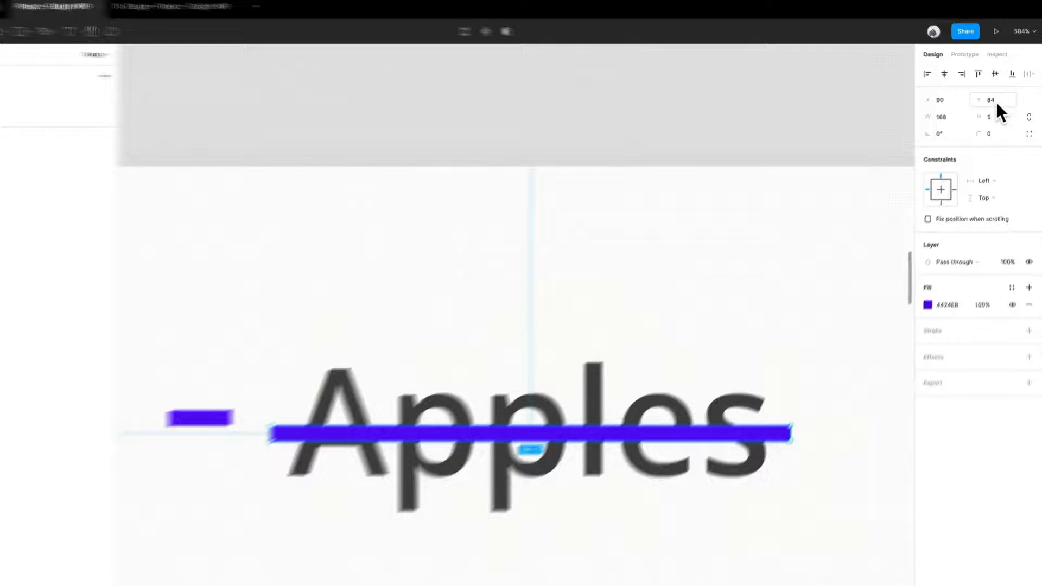
Step: Delete the short purple dash beside the struck-through Apples text in the duplicated frame
{"action": "scroll", "coordinate": [708, 373], "scroll_direction": "left", "scroll_amount": 8}
{"action": "scroll", "coordinate": [708, 373], "scroll_direction": "down", "scroll_amount": 4}
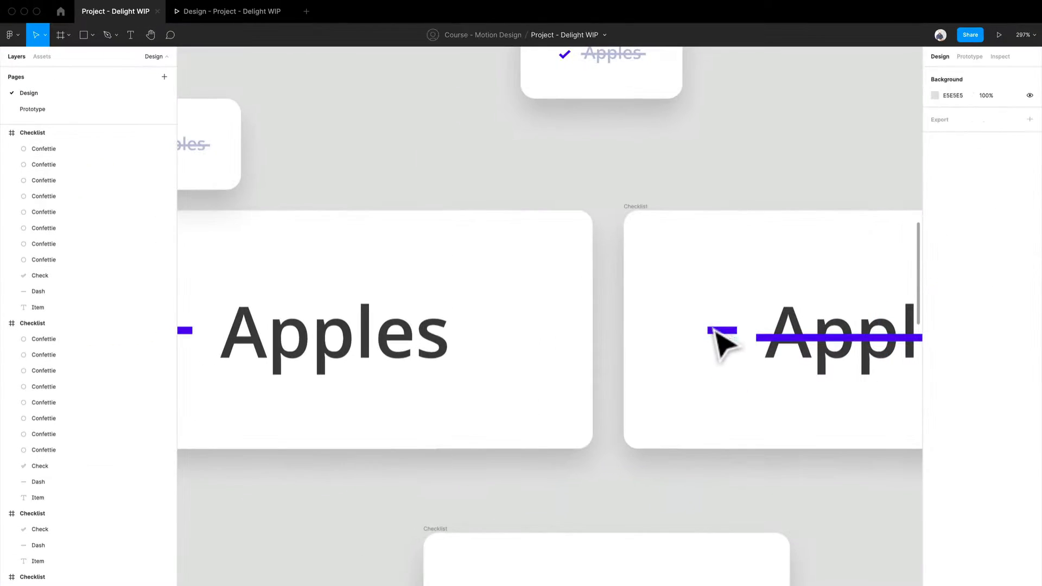
{"action": "left_click", "coordinate": [712, 338]}
{"action": "left_click", "coordinate": [684, 353]}
Step: Set the Y position of the short dash in the enlarged unchecked frame to 84
{"action": "scroll", "coordinate": [465, 320], "scroll_direction": "left", "scroll_amount": 5}
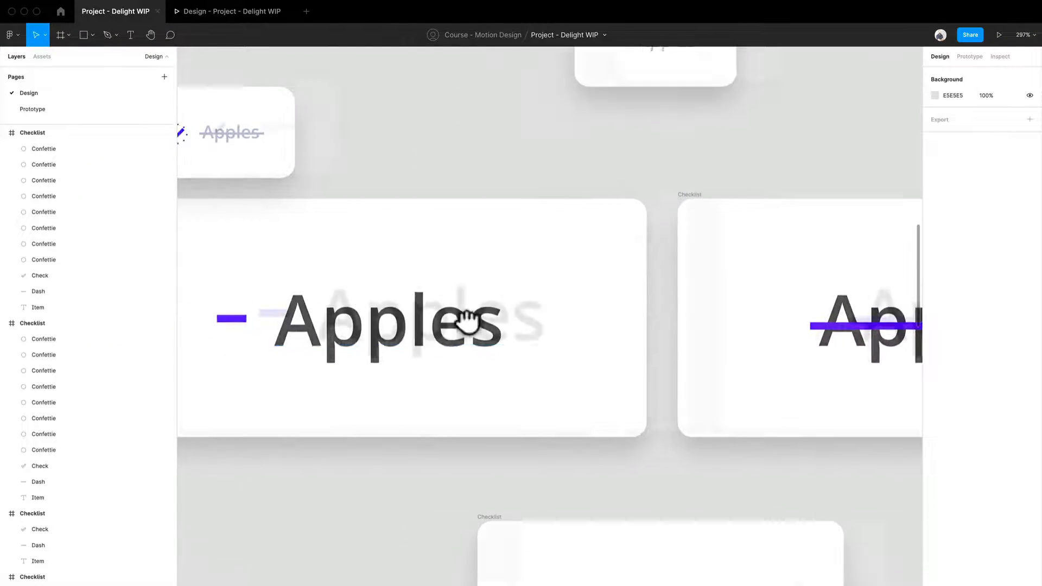
{"action": "left_click", "coordinate": [308, 309]}
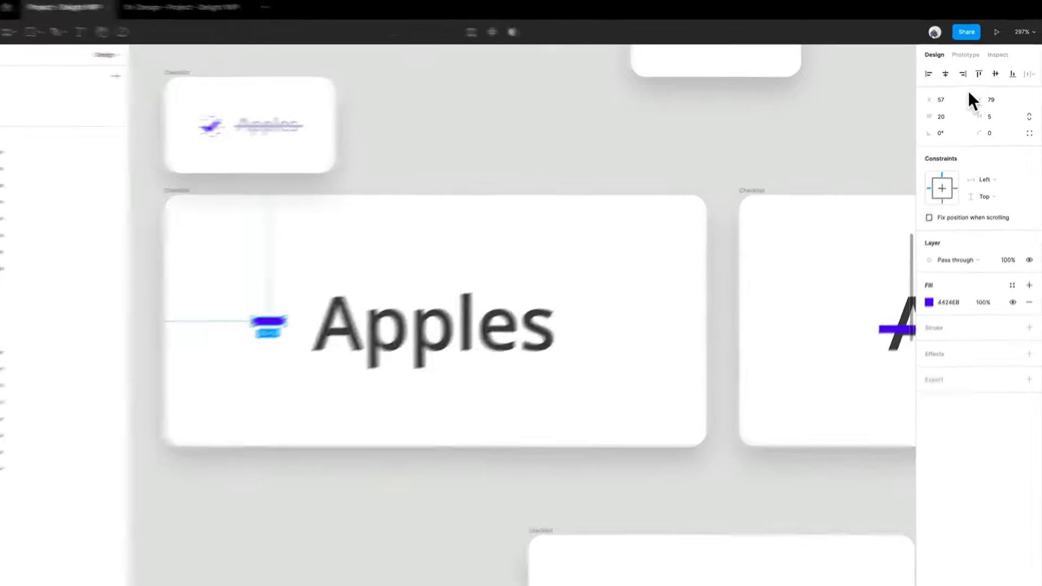
{"action": "left_click", "coordinate": [1009, 103]}
{"action": "type", "text": "8"}
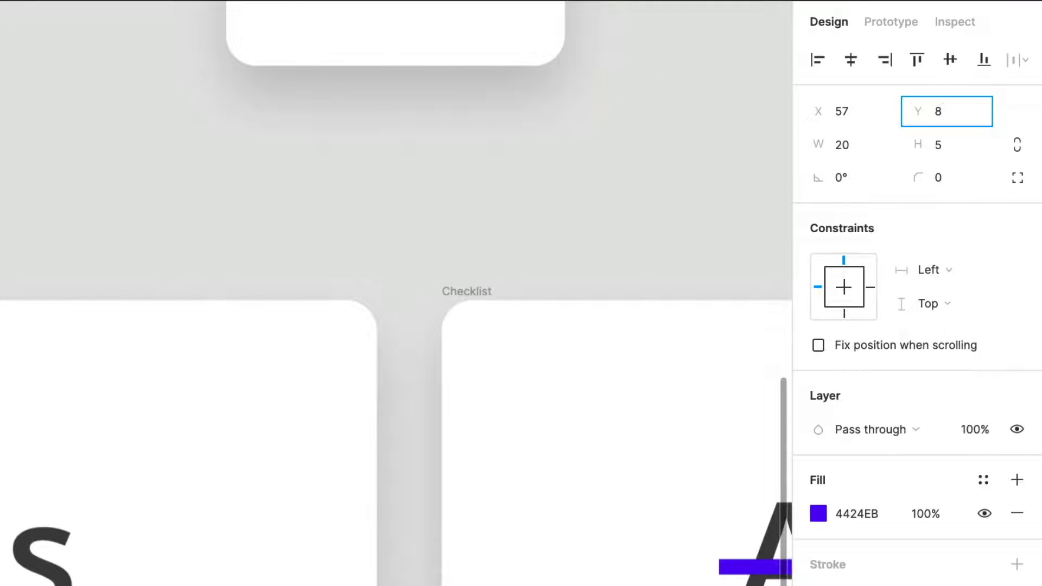
{"action": "type", "text": "4"}
{"action": "key", "text": "Return"}
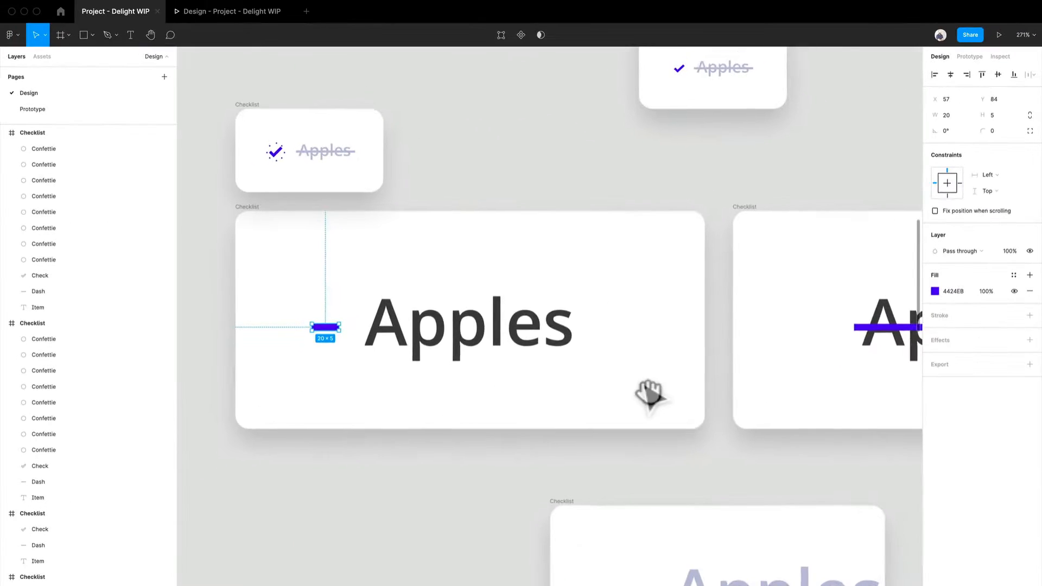
Step: Shift the dash and the Apples text in the unchecked frame together by 20, to X 77 and X 116
{"action": "scroll", "coordinate": [624, 396], "scroll_direction": "down", "scroll_amount": 3}
{"action": "left_click_drag", "start_coordinate": [551, 411], "coordinate": [340, 342]}
{"action": "left_click_drag", "start_coordinate": [438, 343], "coordinate": [462, 343]}
{"action": "scroll", "coordinate": [728, 423], "scroll_direction": "right", "scroll_amount": 5}
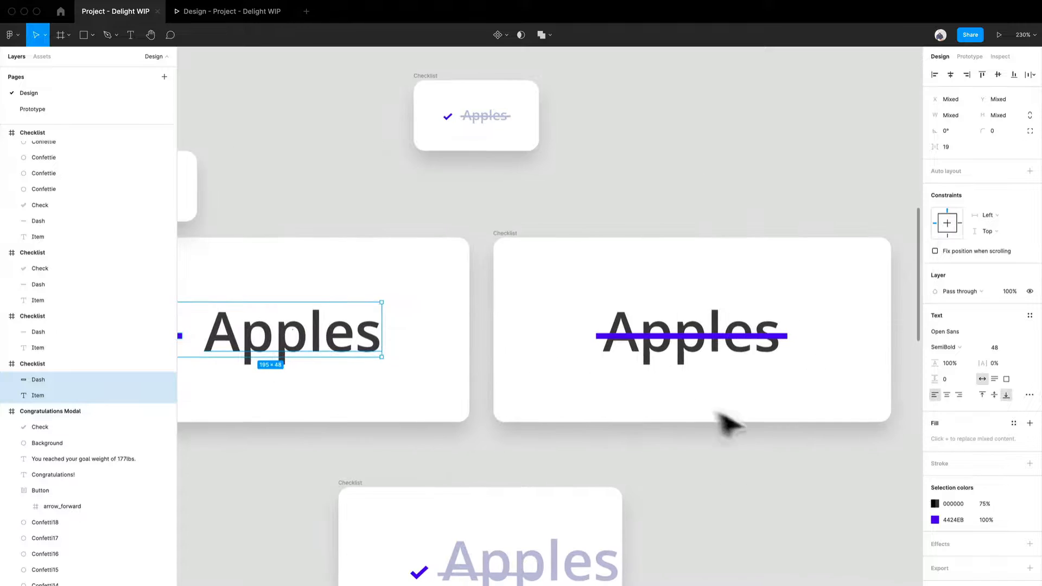
{"action": "left_click_drag", "start_coordinate": [789, 418], "coordinate": [597, 345]}
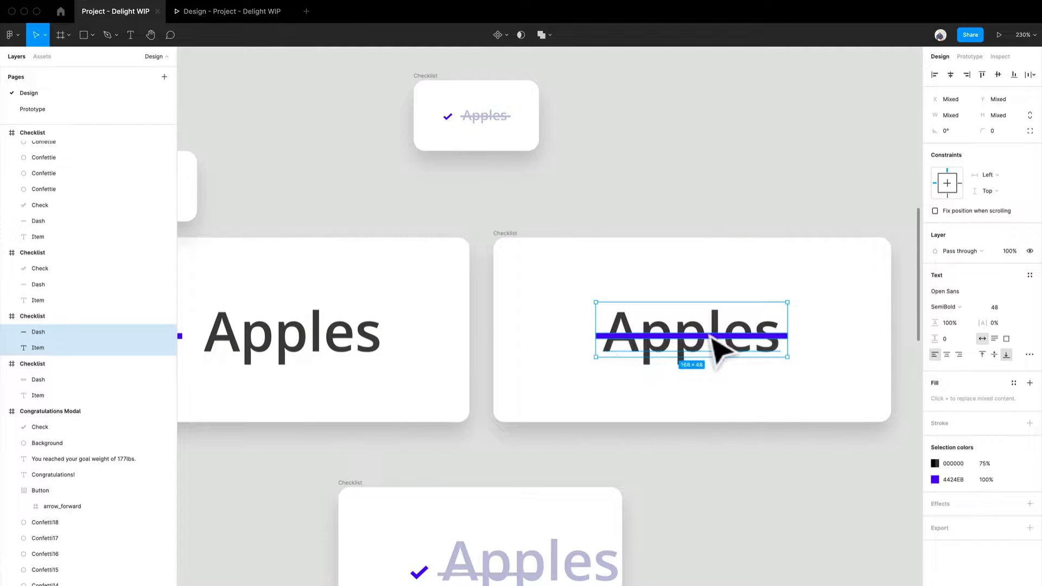
{"action": "mouse_move", "coordinate": [710, 337]}
{"action": "left_mouse_down"}
{"action": "mouse_move", "coordinate": [730, 340]}
{"action": "mouse_move", "coordinate": [710, 338]}
{"action": "left_mouse_up"}
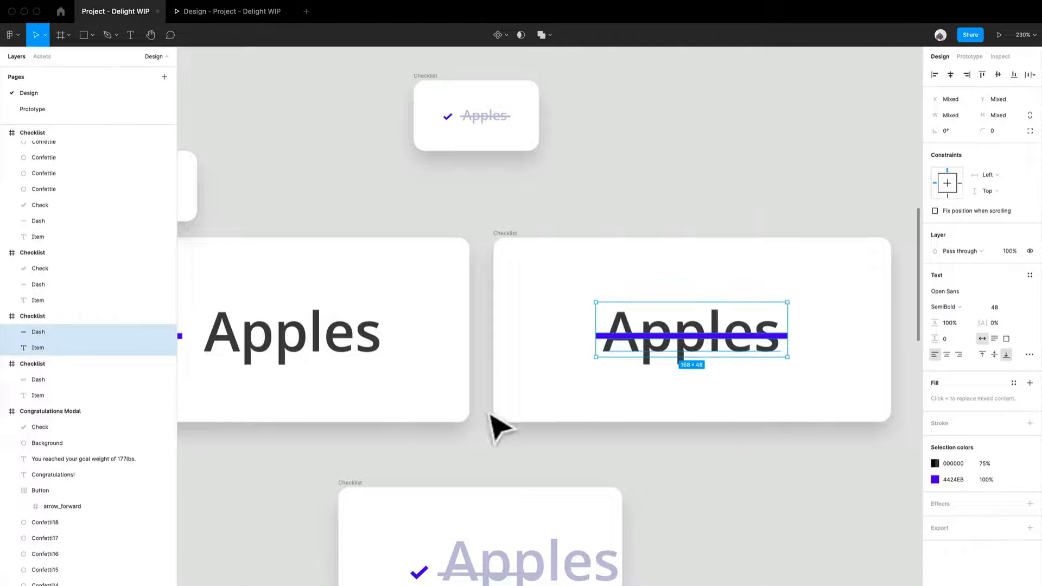
Step: Cut the check mark out of the old checked frame and paste it into the duplicated frame with the strikethrough
{"action": "left_click", "coordinate": [38, 268]}
{"action": "key", "text": "ctrl+x"}
{"action": "key", "text": "ctrl+v"}
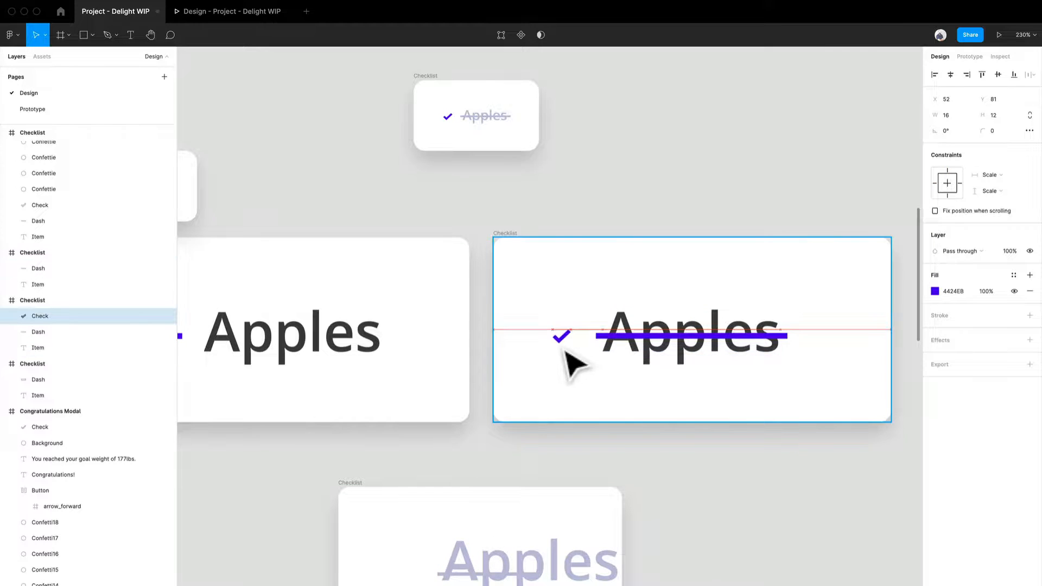
Step: Copy the short dash from the unchecked frame and paste it into the struck-through frame as a position reference for the check mark
{"action": "scroll", "coordinate": [567, 356], "scroll_direction": "up", "scroll_amount": 2}
{"action": "scroll", "coordinate": [566, 353], "scroll_direction": "up", "scroll_amount": 1}
{"action": "scroll", "coordinate": [597, 349], "scroll_direction": "left", "scroll_amount": 5}
{"action": "scroll", "coordinate": [543, 347], "scroll_direction": "down", "scroll_amount": 3}
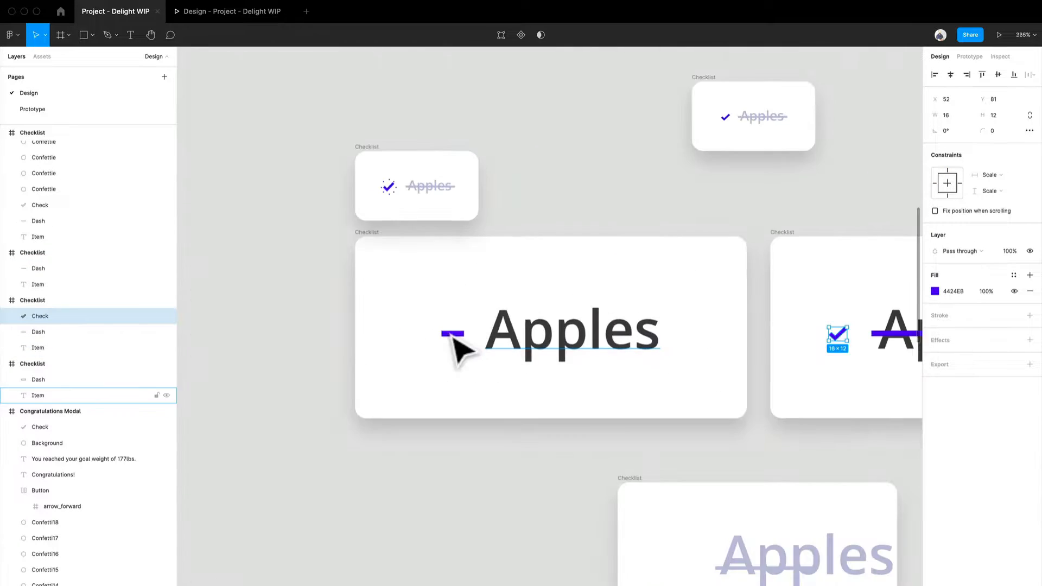
{"action": "left_click", "coordinate": [452, 339]}
{"action": "key", "text": "ctrl+c"}
{"action": "scroll", "coordinate": [624, 352], "scroll_direction": "right", "scroll_amount": 5}
{"action": "left_click", "coordinate": [547, 242]}
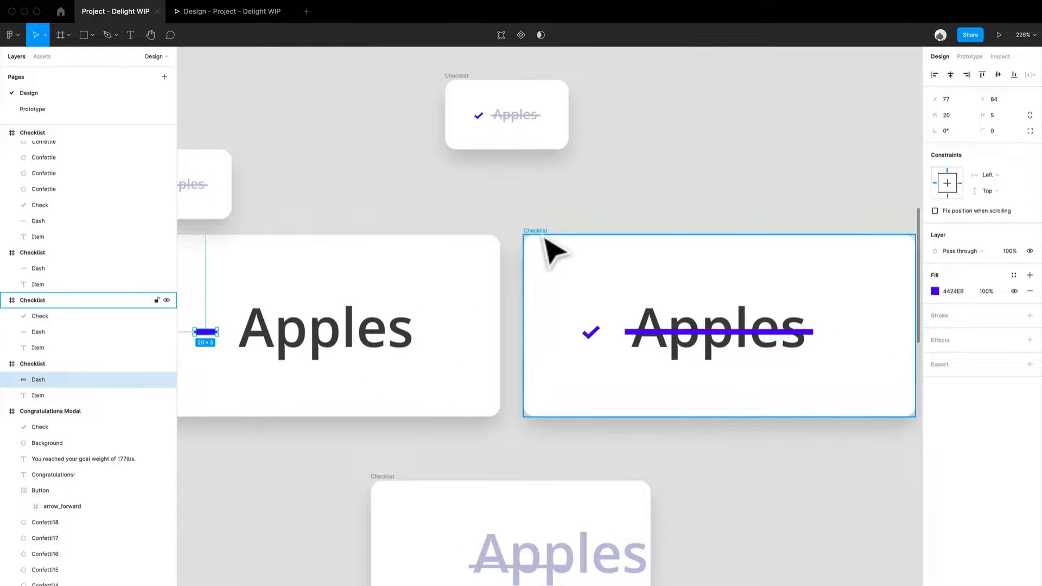
{"action": "key", "text": "ctrl+v"}
{"action": "scroll", "coordinate": [619, 344], "scroll_direction": "up", "scroll_amount": 5}
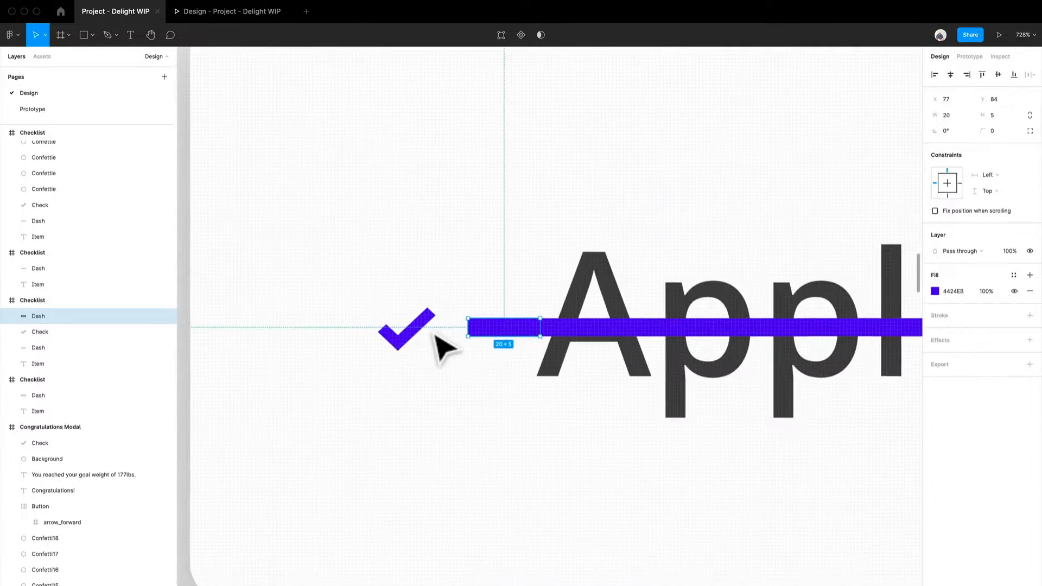
Step: Move the check mark over the pasted reference dash and enlarge it to 24 by 18 at X 77, Y 78
{"action": "left_click_drag", "start_coordinate": [422, 344], "coordinate": [519, 350]}
{"action": "scroll", "coordinate": [449, 390], "scroll_direction": "up", "scroll_amount": 10}
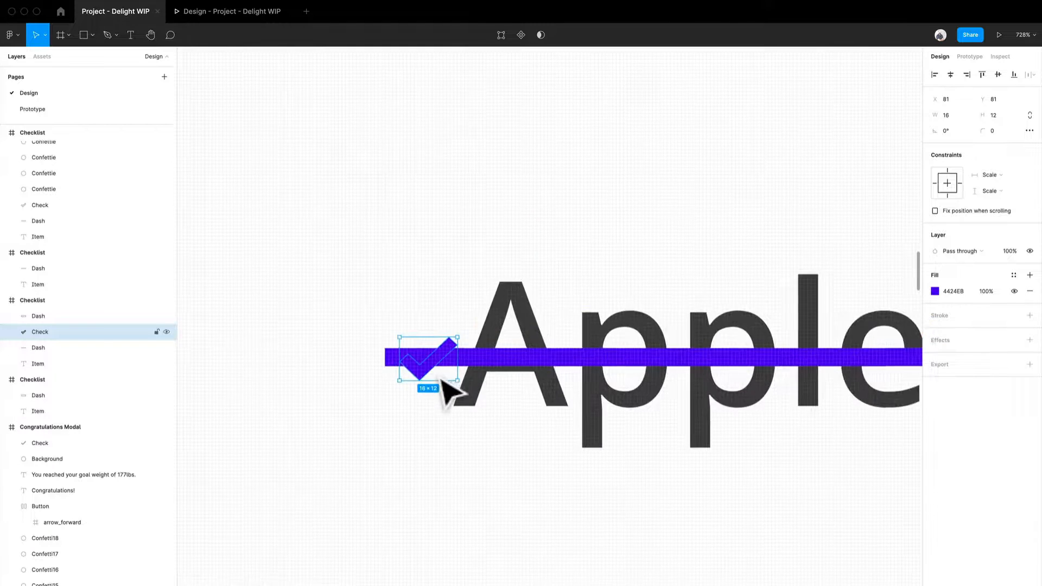
{"action": "key", "text": "alt"}
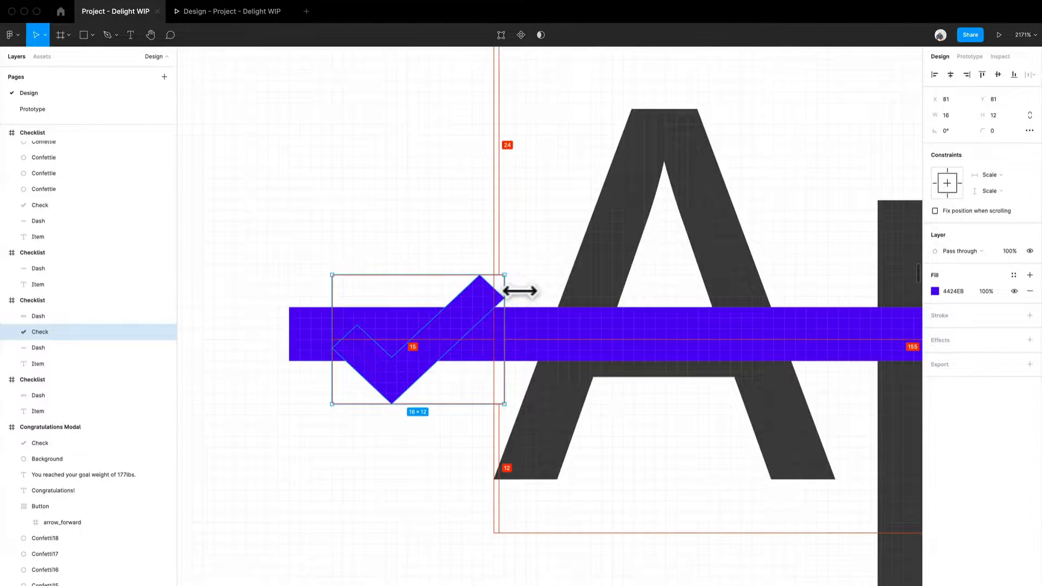
{"action": "left_click_drag", "start_coordinate": [516, 283], "coordinate": [562, 260]}
Step: Delete the pasted reference dash from behind the check mark
{"action": "scroll", "coordinate": [498, 353], "scroll_direction": "down", "scroll_amount": 10}
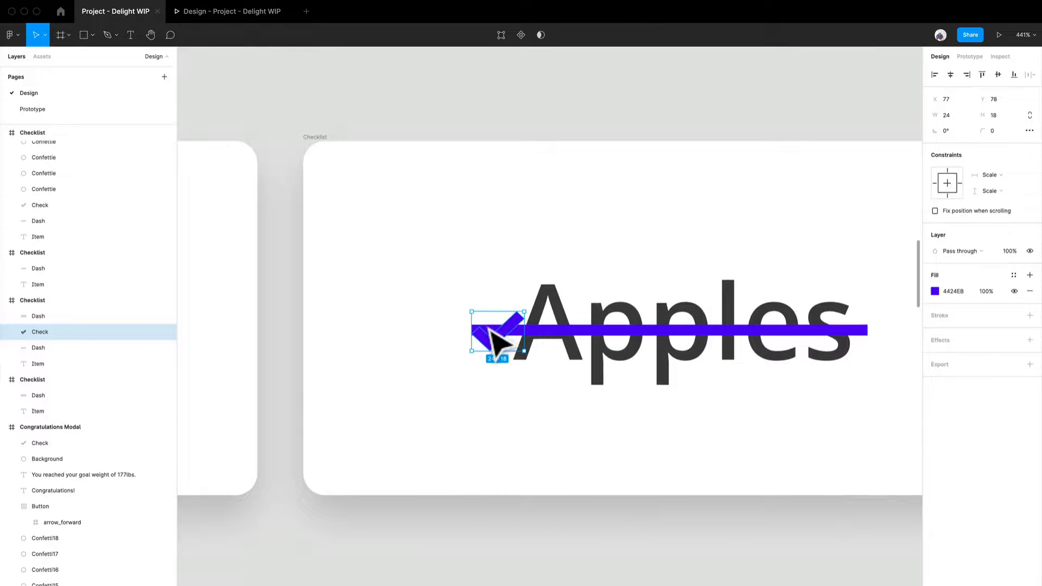
{"action": "left_click", "coordinate": [490, 331]}
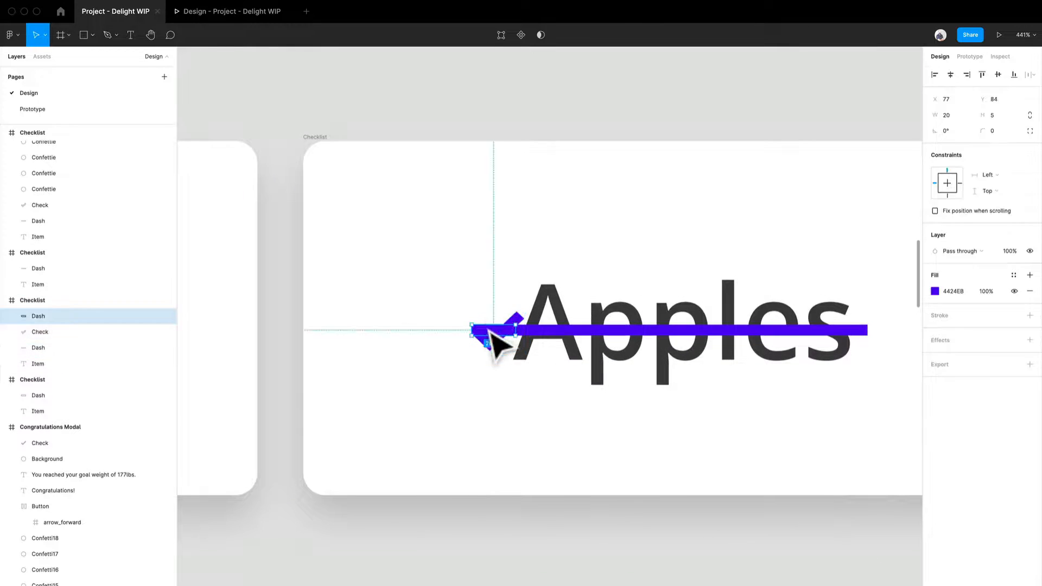
{"action": "key", "text": "Delete"}
Step: In the struck-through frame, set the Apples text's X position to 116 and the strikethrough's to 110
{"action": "scroll", "coordinate": [491, 342], "scroll_direction": "down", "scroll_amount": 5}
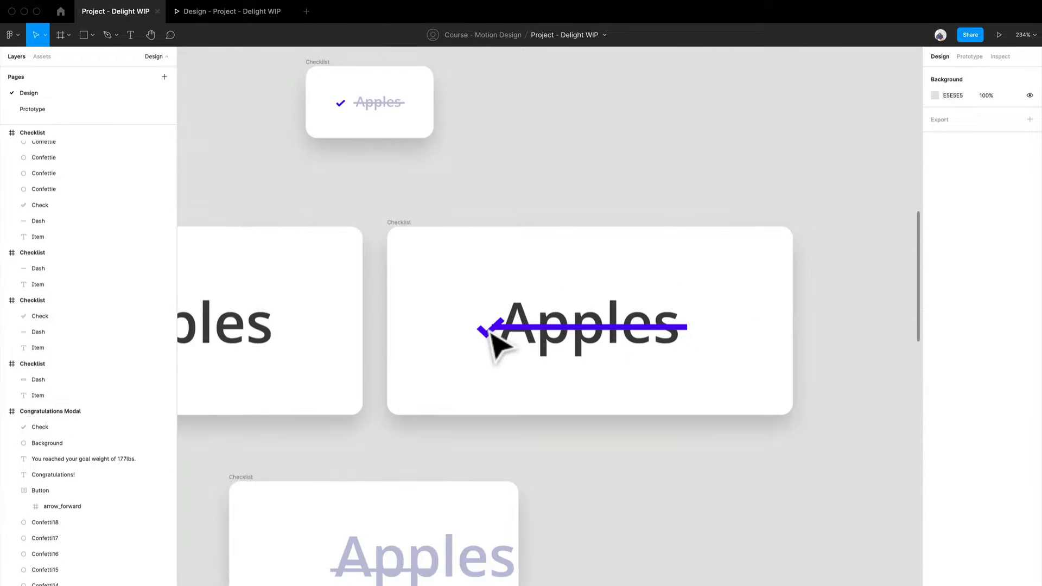
{"action": "scroll", "coordinate": [621, 391], "scroll_direction": "left", "scroll_amount": 3}
{"action": "left_click", "coordinate": [348, 328]}
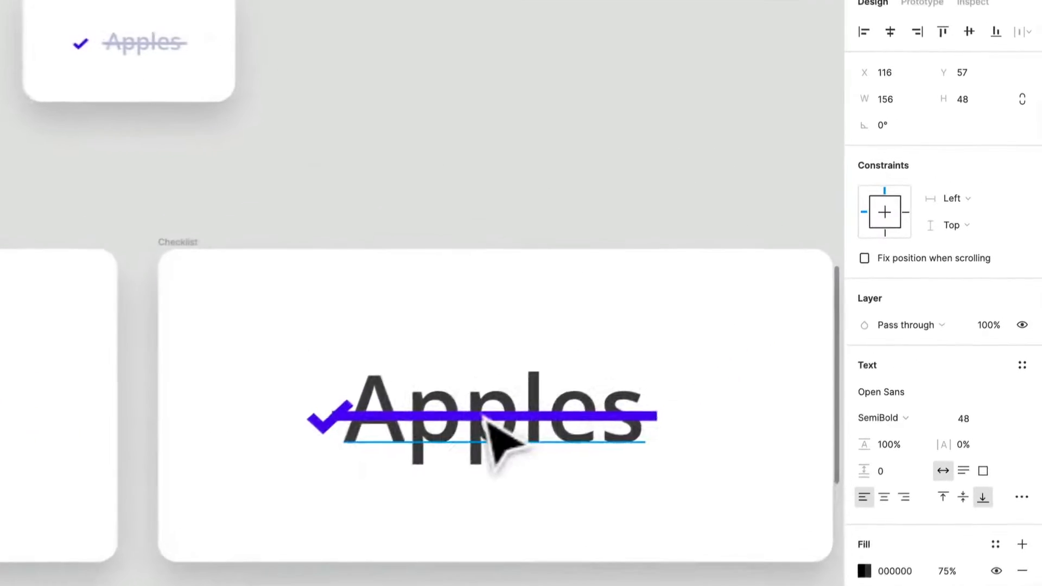
{"action": "scroll", "coordinate": [715, 318], "scroll_direction": "right", "scroll_amount": 4}
{"action": "left_click", "coordinate": [338, 472]}
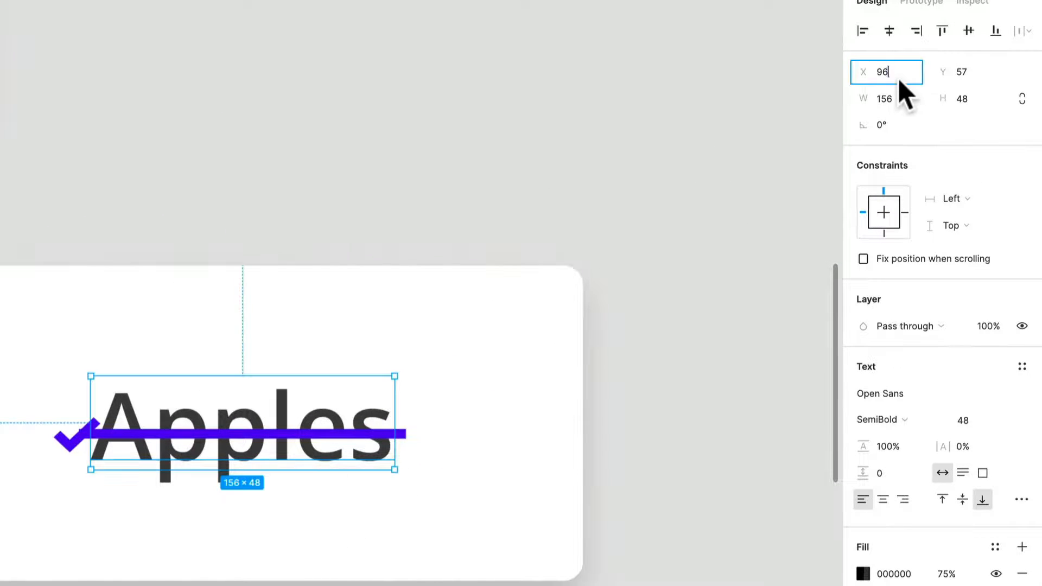
{"action": "type", "text": "116"}
{"action": "key", "text": "Return"}
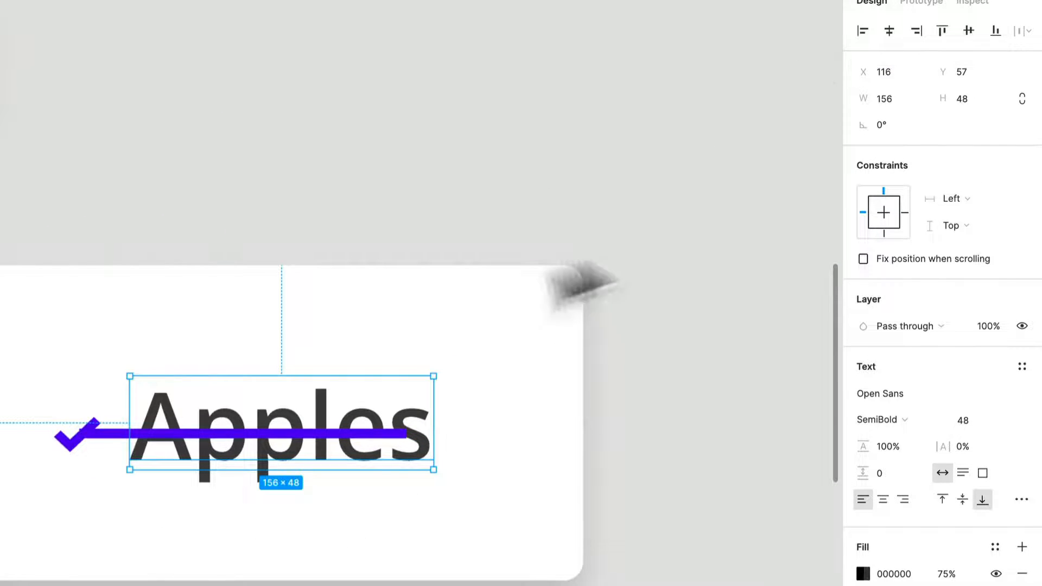
{"action": "left_click", "coordinate": [126, 435]}
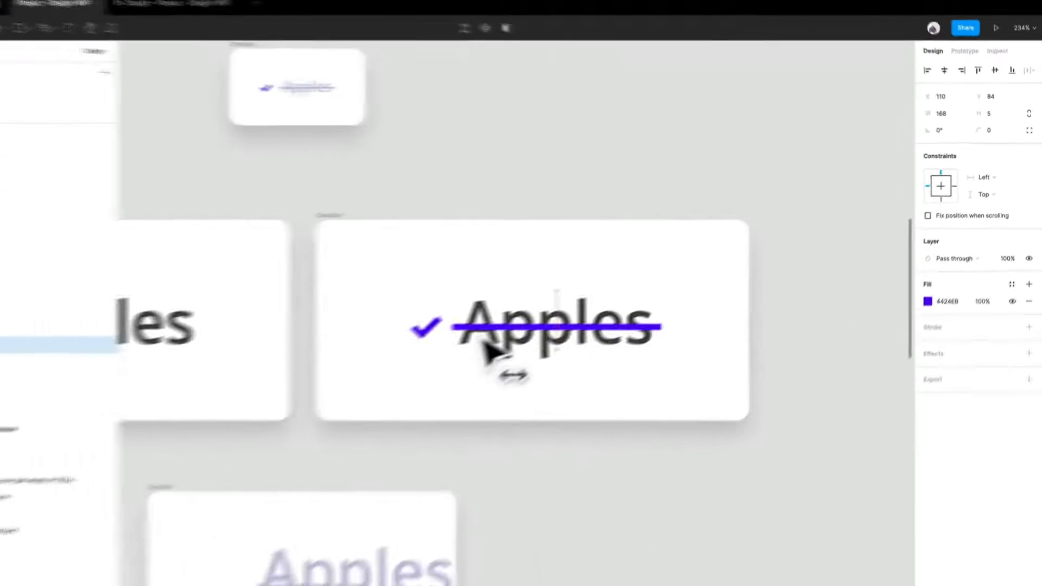
{"action": "left_click", "coordinate": [540, 412]}
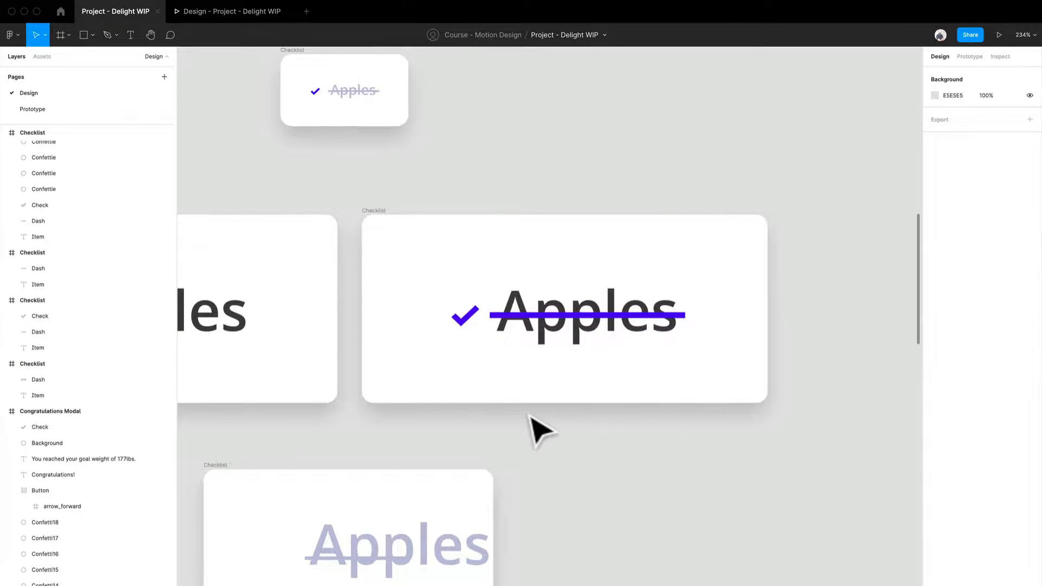
Step: Enlarge the check mark in the struck-through frame to 34 by 26
{"action": "left_click_drag", "start_coordinate": [540, 432], "coordinate": [685, 383]}
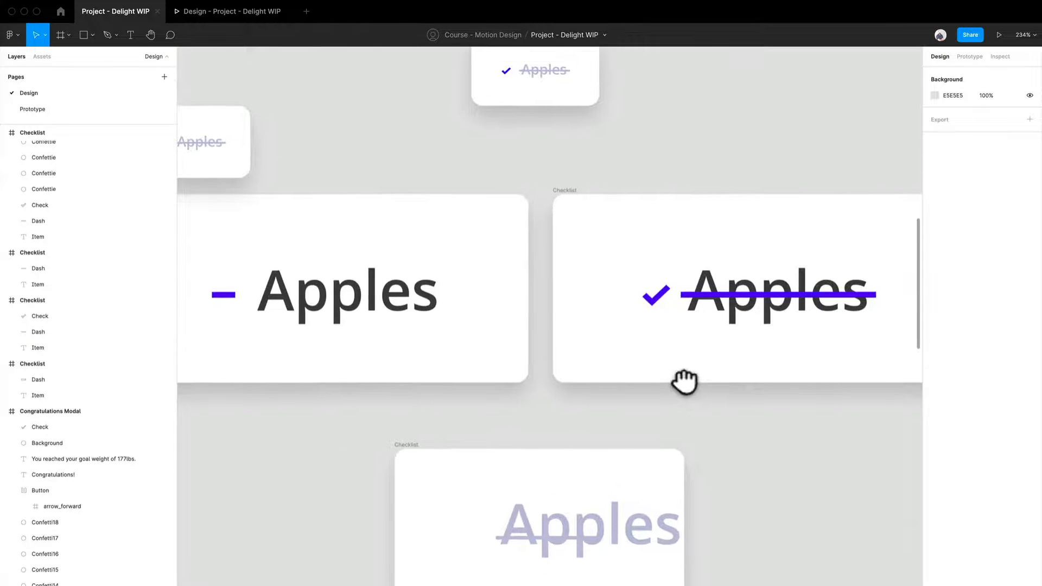
{"action": "scroll", "coordinate": [681, 346], "scroll_direction": "up", "scroll_amount": 5}
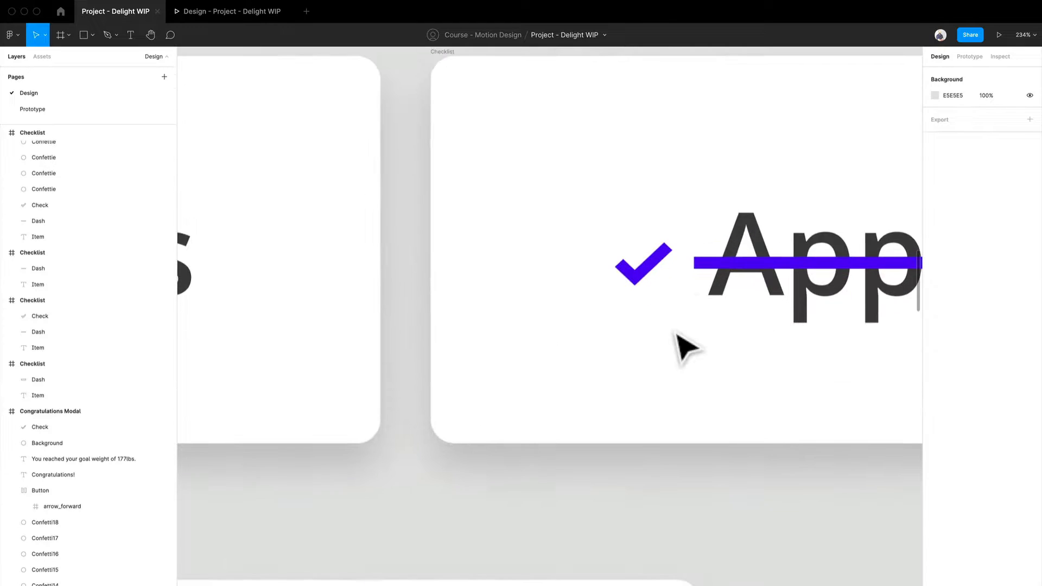
{"action": "left_click", "coordinate": [669, 271]}
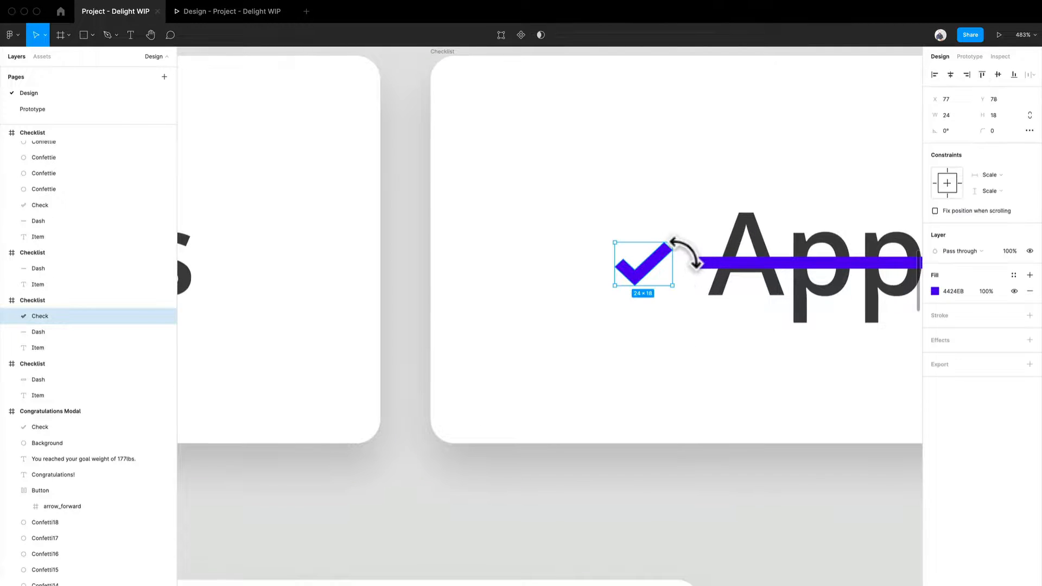
{"action": "mouse_move", "coordinate": [702, 237]}
{"action": "left_mouse_down"}
{"action": "mouse_move", "coordinate": [712, 223]}
{"action": "mouse_move", "coordinate": [706, 243]}
{"action": "left_mouse_up"}
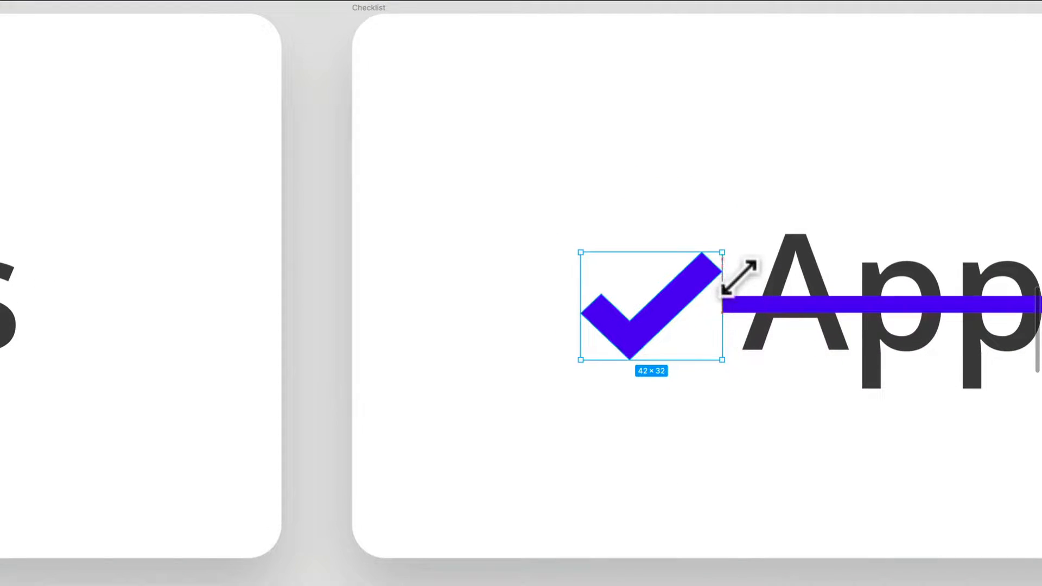
{"action": "mouse_move", "coordinate": [739, 277]}
{"action": "left_mouse_down"}
{"action": "mouse_move", "coordinate": [721, 297]}
{"action": "mouse_move", "coordinate": [725, 288]}
{"action": "left_mouse_up"}
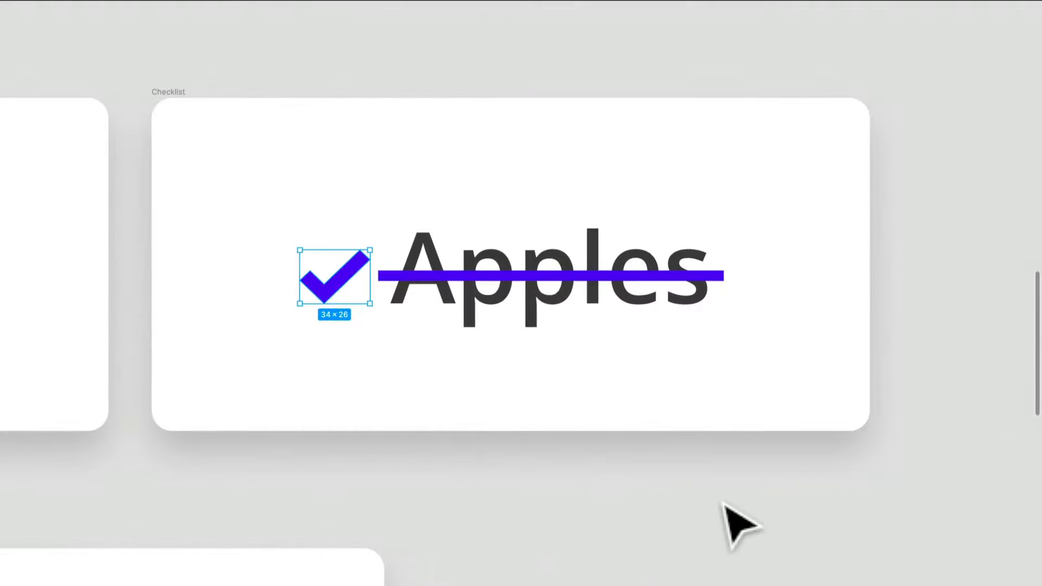
{"action": "left_click", "coordinate": [725, 505]}
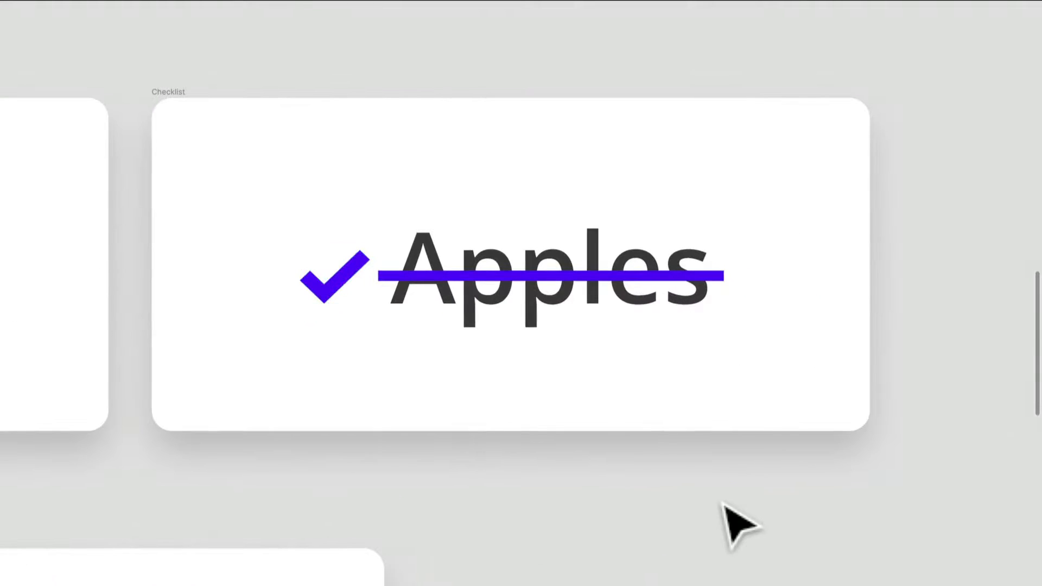
Step: Nudge the short dash in the unchecked frame and the check mark in the struck-through frame about 10 px left
{"action": "left_click_drag", "start_coordinate": [523, 409], "coordinate": [886, 430]}
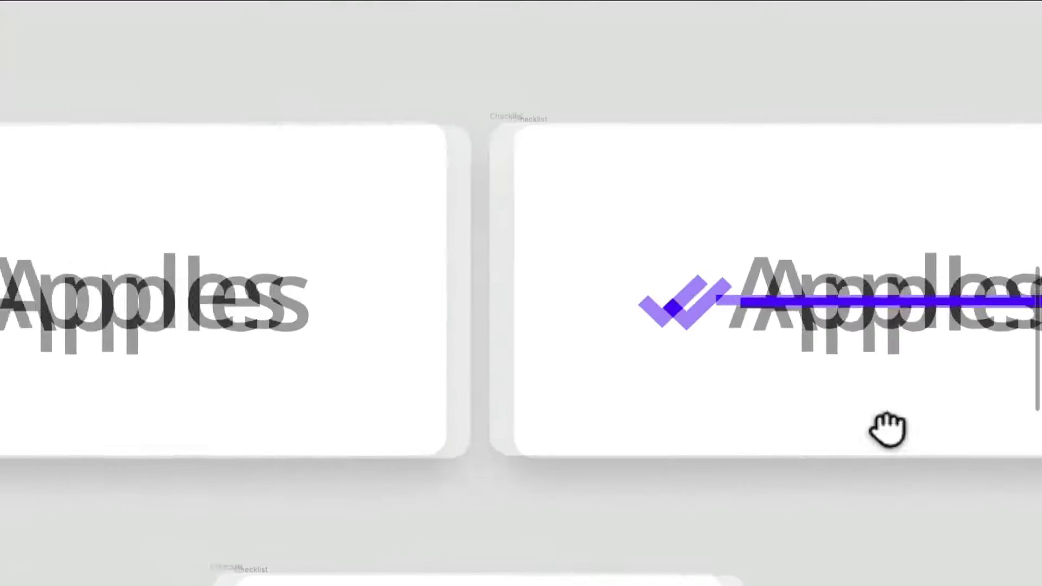
{"action": "scroll", "coordinate": [392, 352], "scroll_direction": "down", "scroll_amount": 3}
{"action": "left_click_drag", "start_coordinate": [416, 353], "coordinate": [727, 352]}
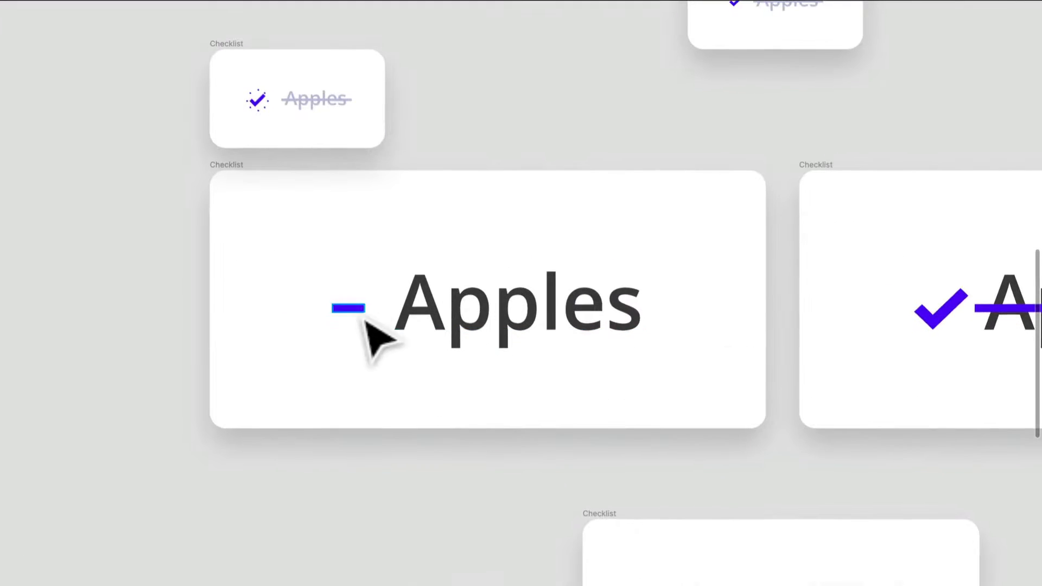
{"action": "left_click", "coordinate": [347, 309]}
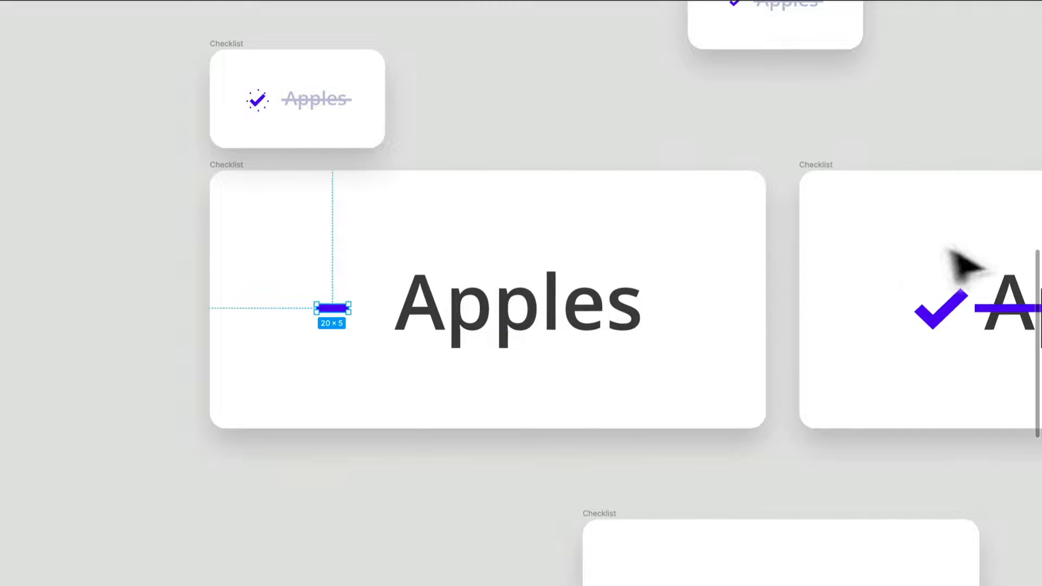
{"action": "left_click", "coordinate": [955, 329]}
{"action": "key", "text": "shift+Left"}
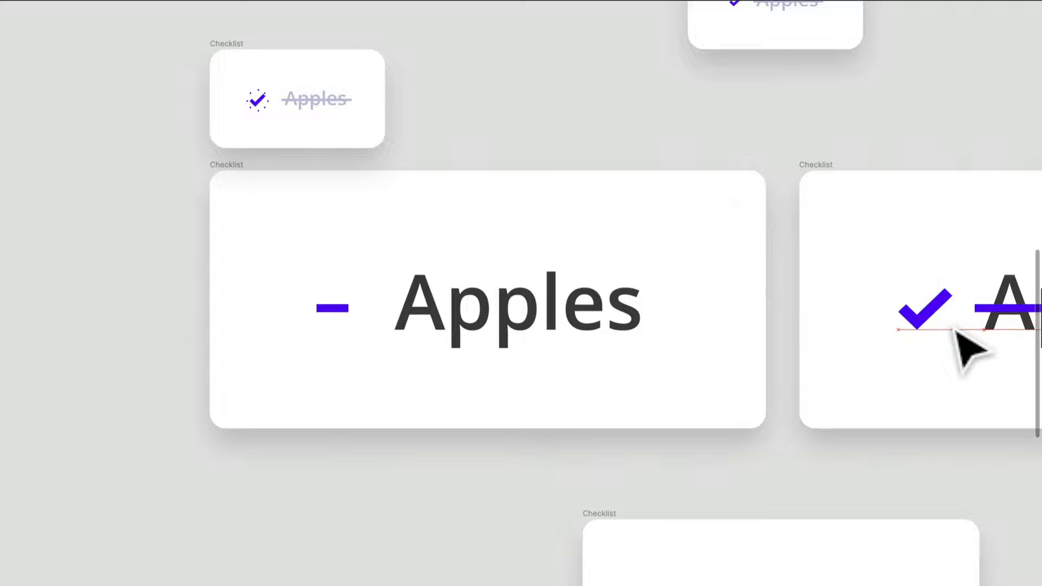
{"action": "left_click", "coordinate": [955, 333]}
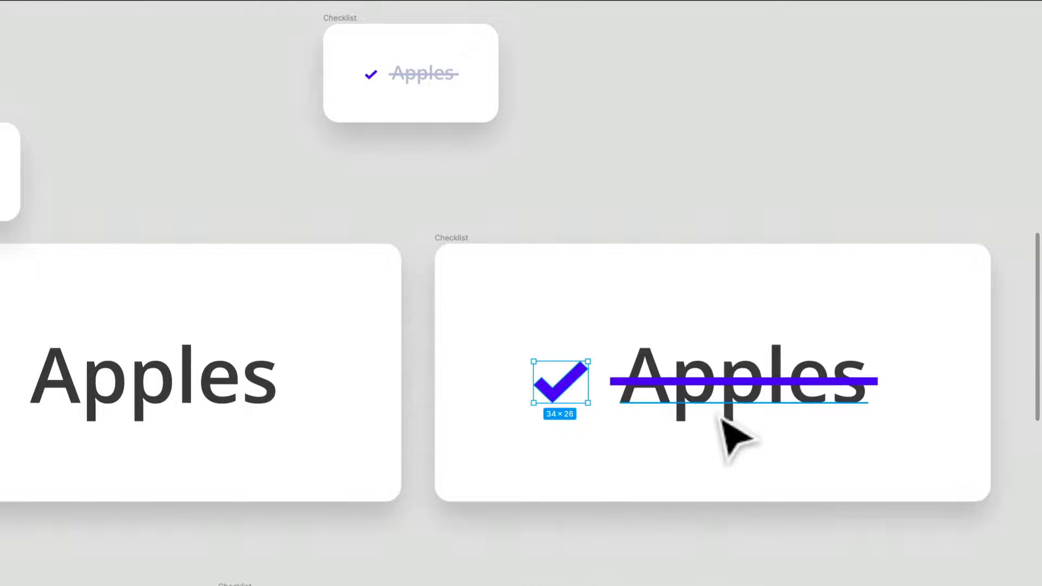
Step: Recolour the large struck-through frame's Apples text and strikethrough with BFC1DA sampled from the old Apples text
{"action": "left_click", "coordinate": [727, 370]}
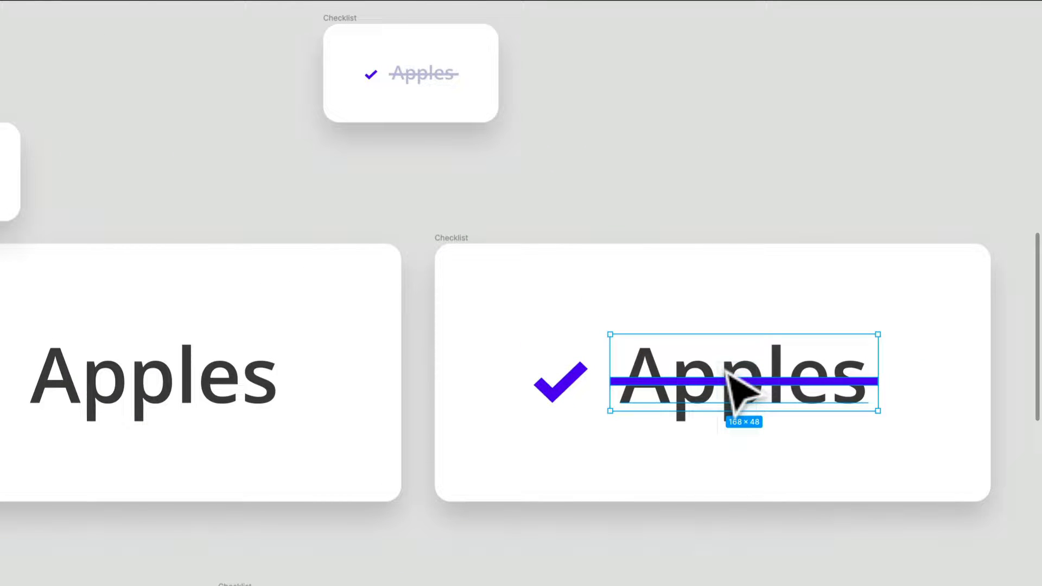
{"action": "key", "text": "i"}
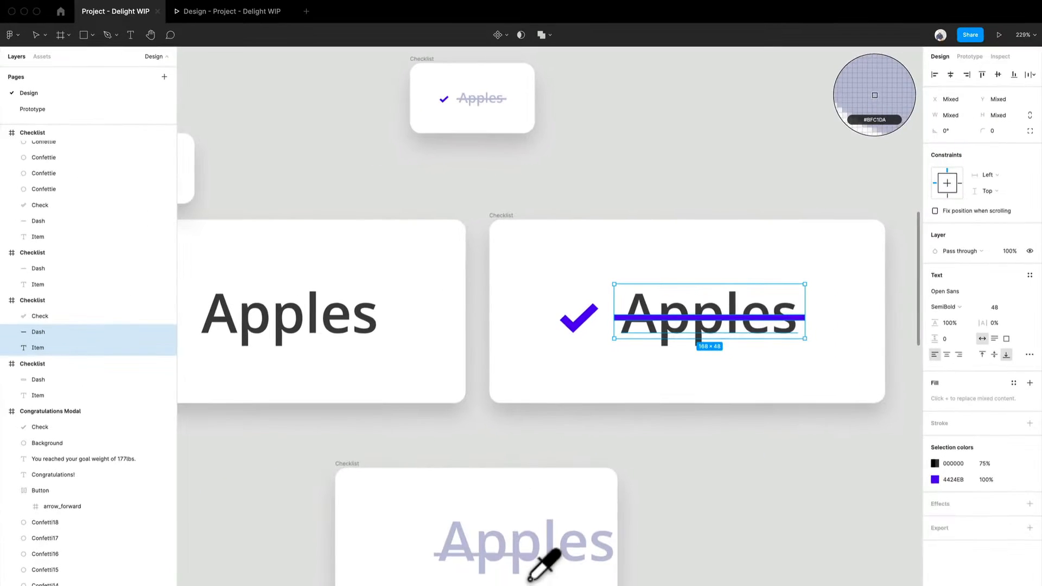
{"action": "left_click", "coordinate": [530, 579]}
{"action": "left_click", "coordinate": [748, 498]}
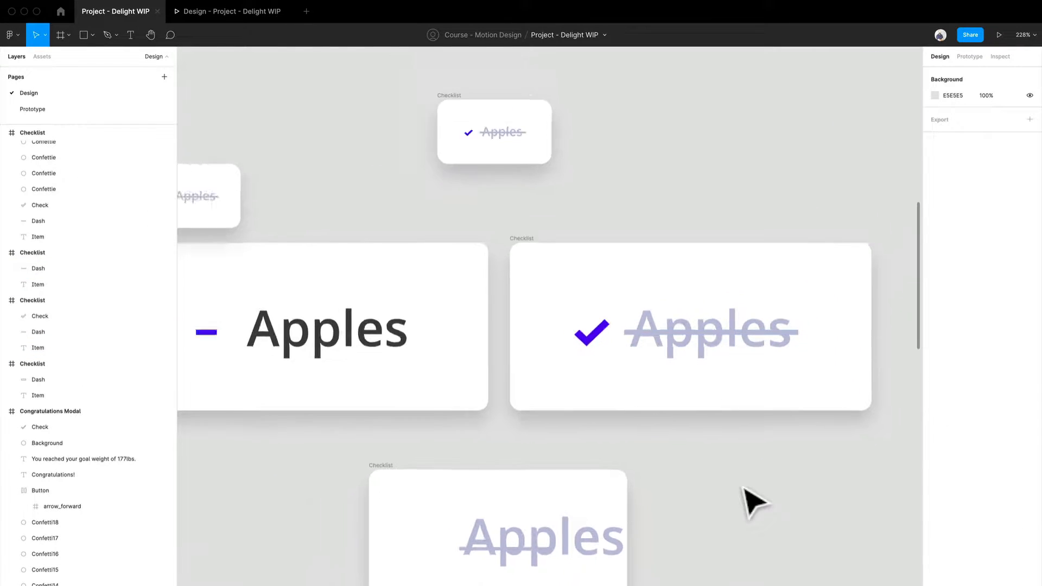
Step: Delete the old cropped Apples frame below the large frames and the small checked frame without confetti
{"action": "scroll", "coordinate": [742, 487], "scroll_direction": "down", "scroll_amount": 5}
{"action": "scroll", "coordinate": [742, 488], "scroll_direction": "up", "scroll_amount": 4}
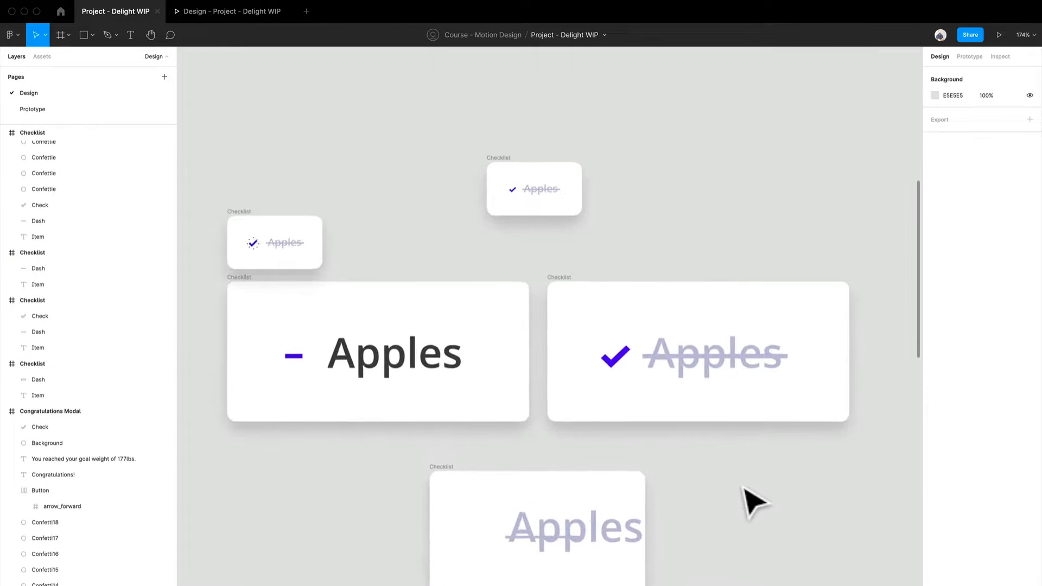
{"action": "scroll", "coordinate": [700, 497], "scroll_direction": "up", "scroll_amount": 2}
{"action": "left_click", "coordinate": [399, 477]}
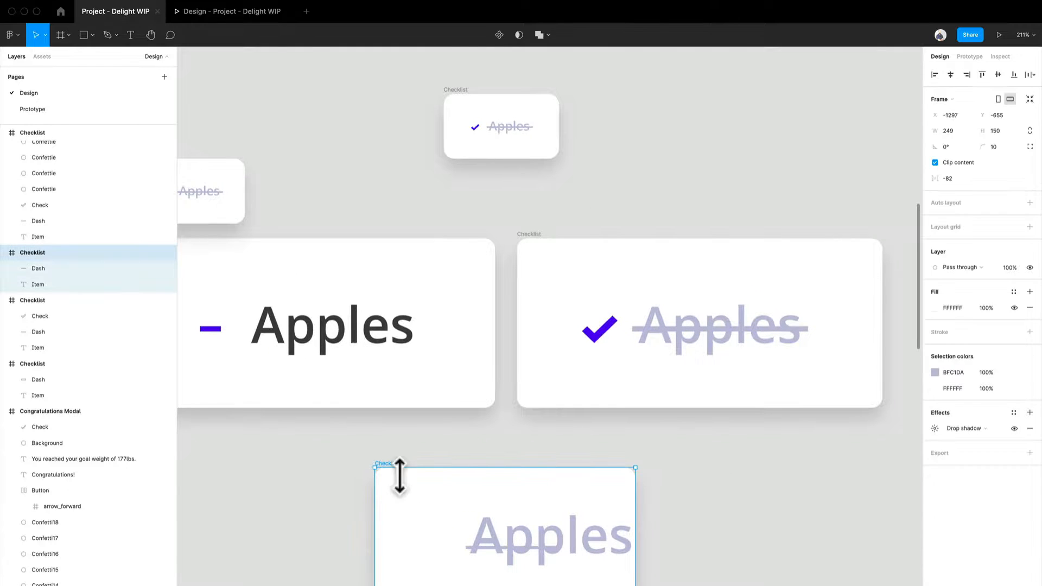
{"action": "key", "text": "Delete"}
{"action": "left_click", "coordinate": [459, 96]}
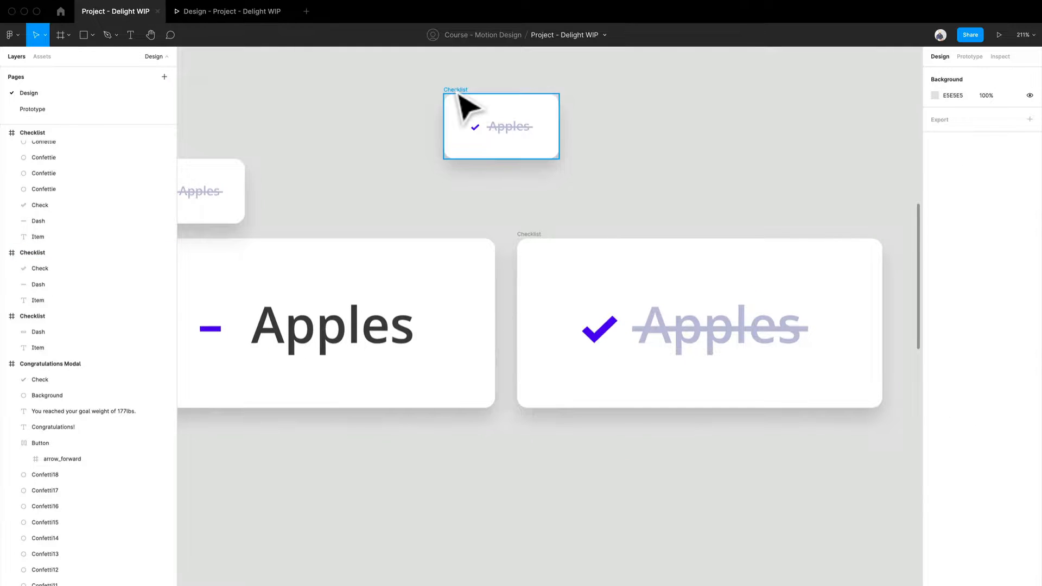
{"action": "key", "text": "Delete"}
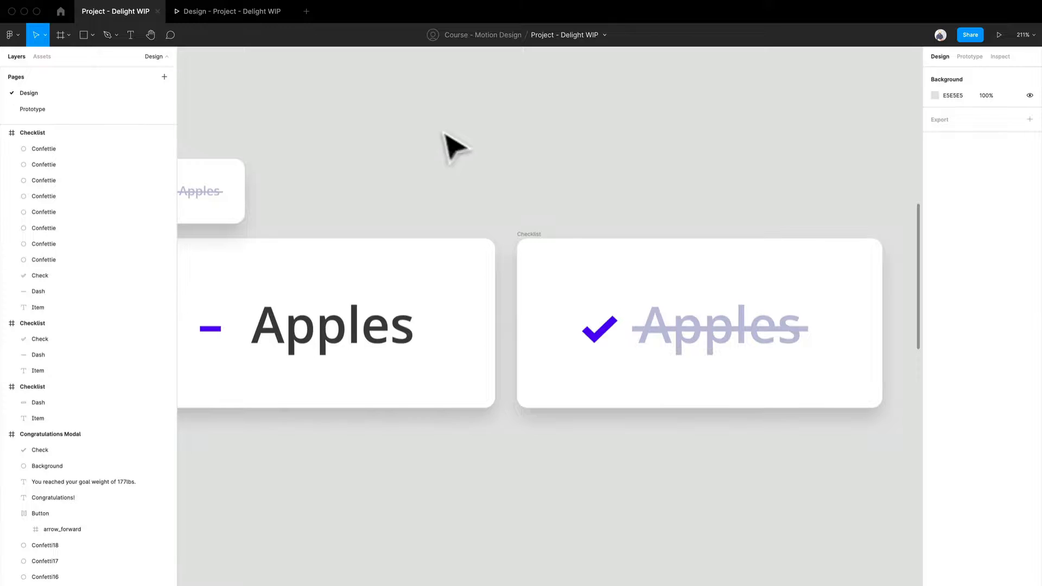
Step: Move the small confetti frame up and away from the large unchecked frame to X -1426, Y -995
{"action": "left_click_drag", "start_coordinate": [445, 136], "coordinate": [577, 126]}
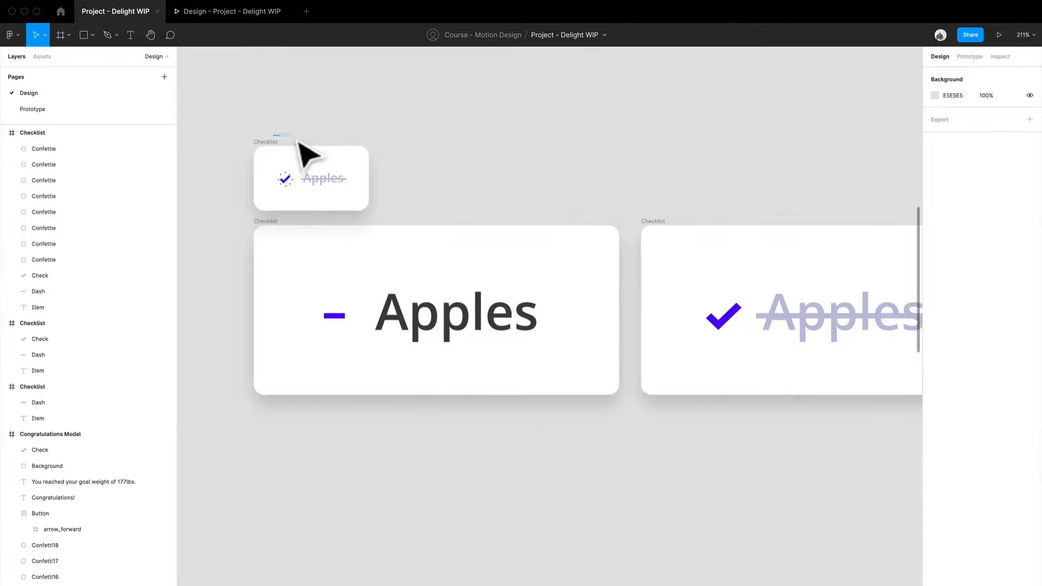
{"action": "left_click_drag", "start_coordinate": [255, 157], "coordinate": [374, 110]}
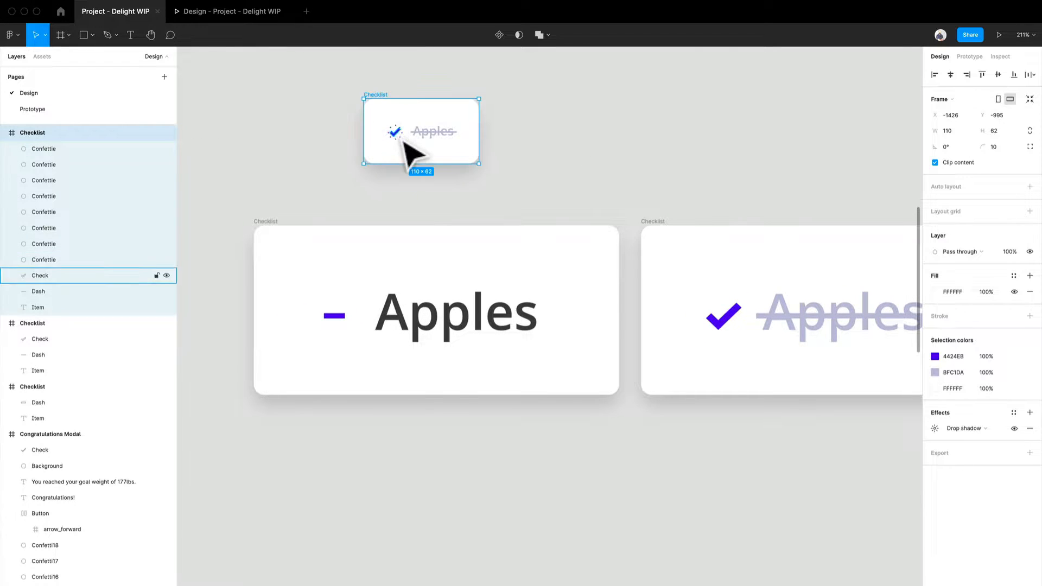
Step: Batch-rename the eight Confettie layers around the small check mark to Confetti, without numbering
{"action": "scroll", "coordinate": [402, 143], "scroll_direction": "up", "scroll_amount": 8}
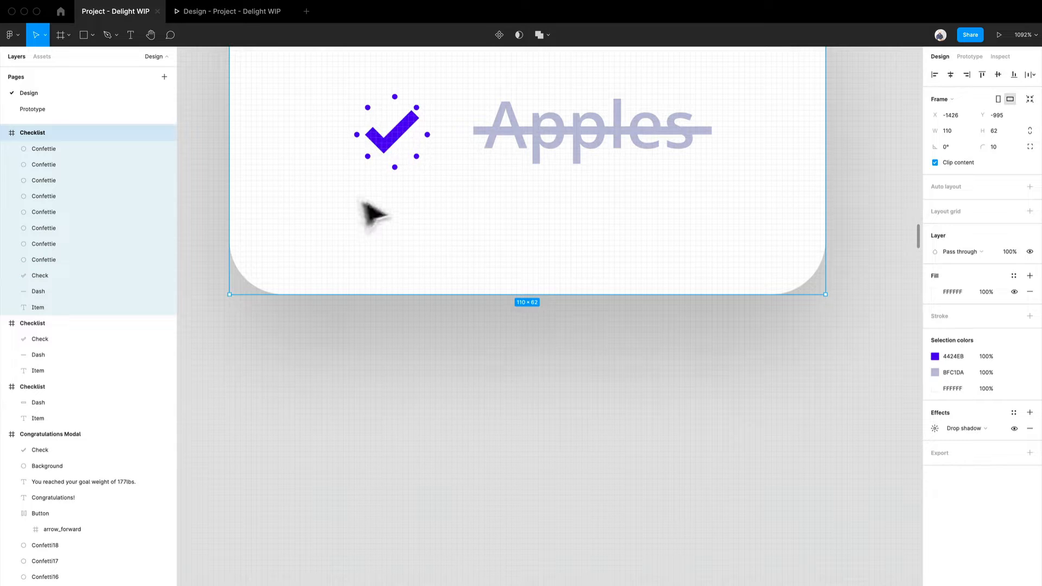
{"action": "left_click", "coordinate": [395, 168]}
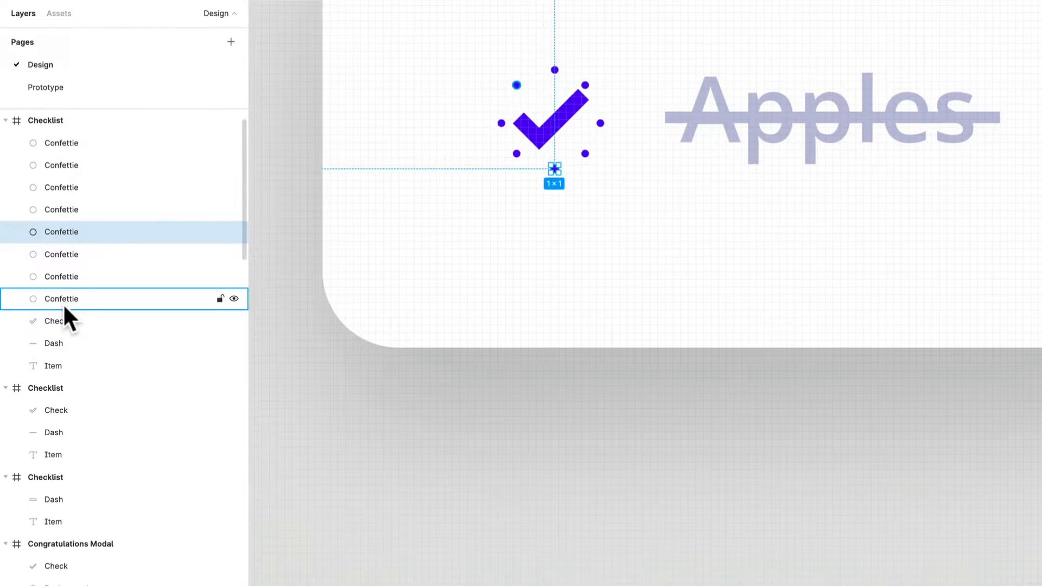
{"action": "left_click", "coordinate": [64, 301]}
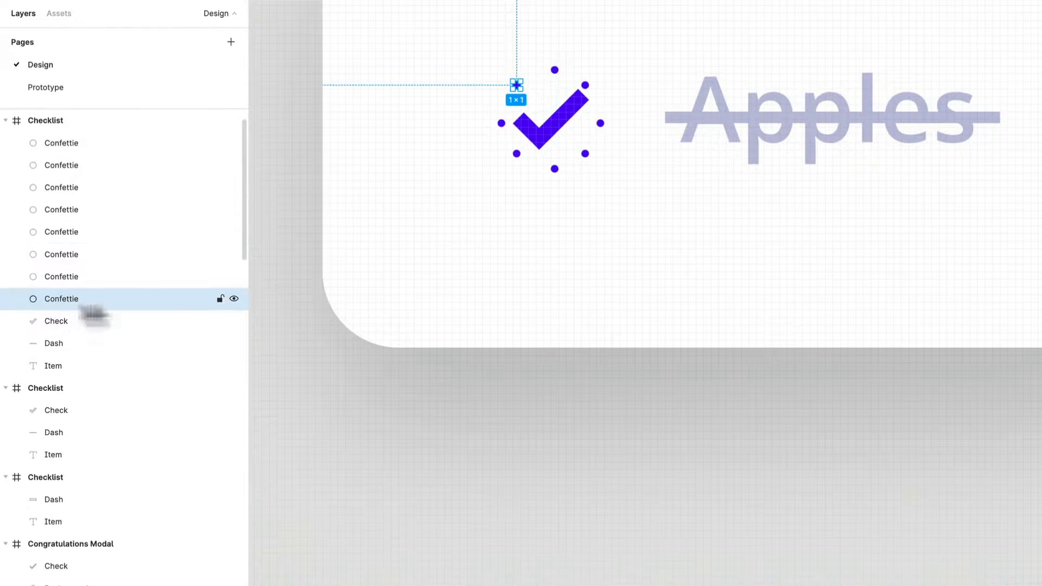
{"action": "left_click", "coordinate": [90, 143], "text": "shift"}
{"action": "key", "text": "super+r"}
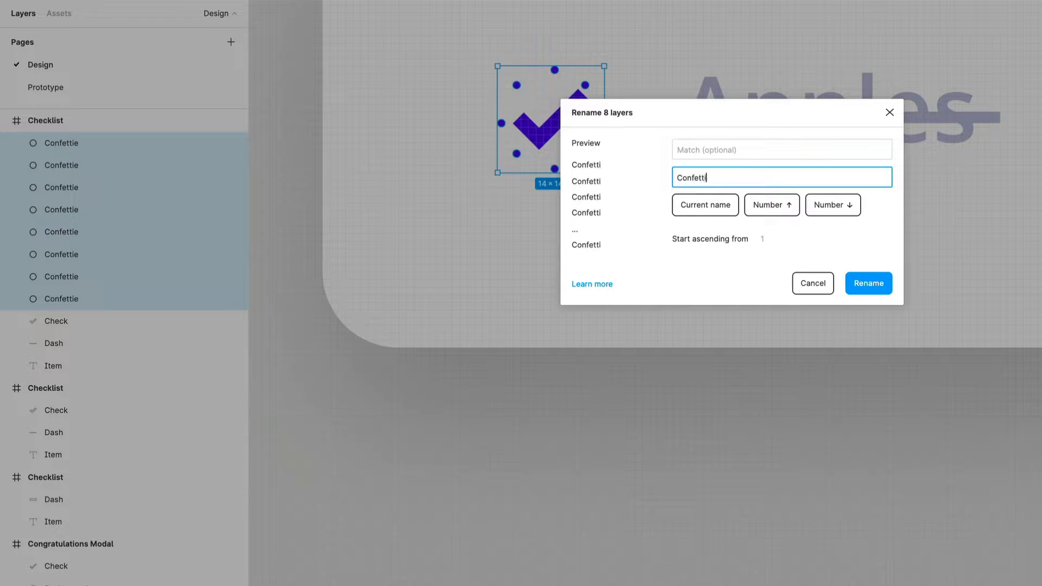
{"action": "left_click", "coordinate": [784, 205]}
{"action": "key", "text": "BackSpace"}
{"action": "key", "text": "BackSpace"}
{"action": "key", "text": "BackSpace"}
{"action": "left_click", "coordinate": [866, 283]}
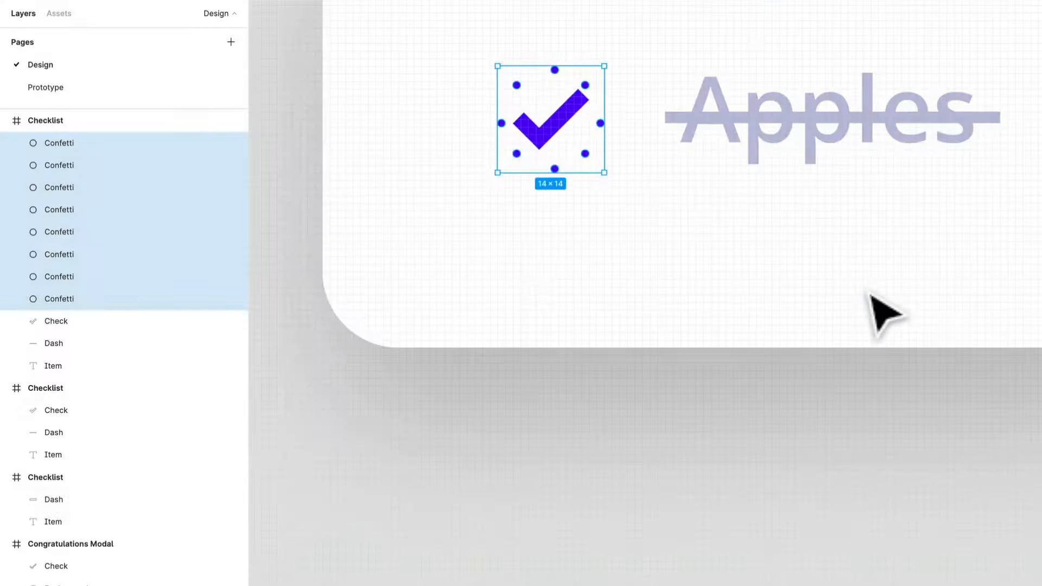
Step: Copy the eight confetti dots into the large struck-through frame and scale them to 52 by 52
{"action": "scroll", "coordinate": [884, 314], "scroll_direction": "down", "scroll_amount": 5}
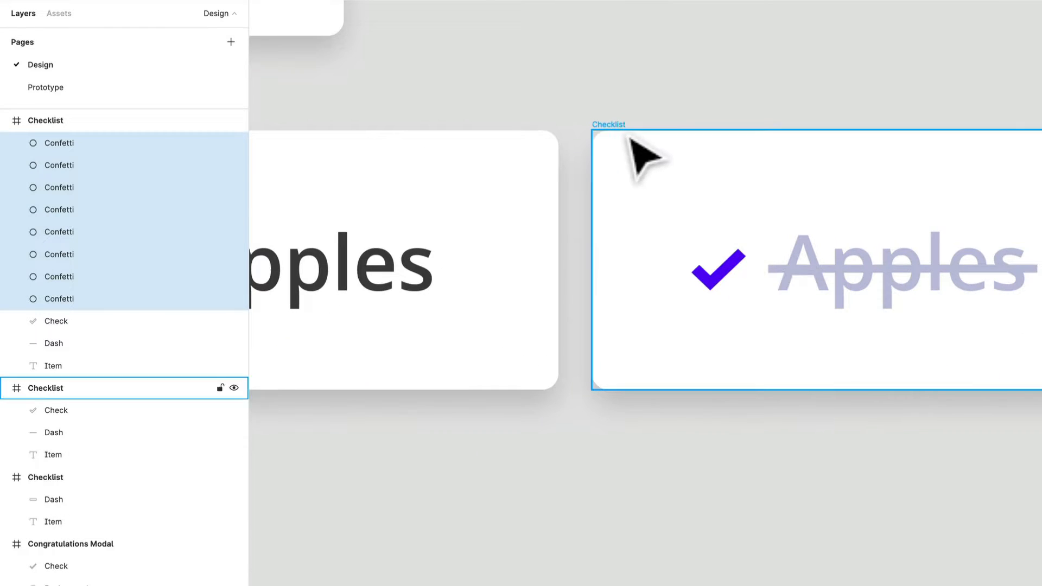
{"action": "left_click", "coordinate": [631, 140]}
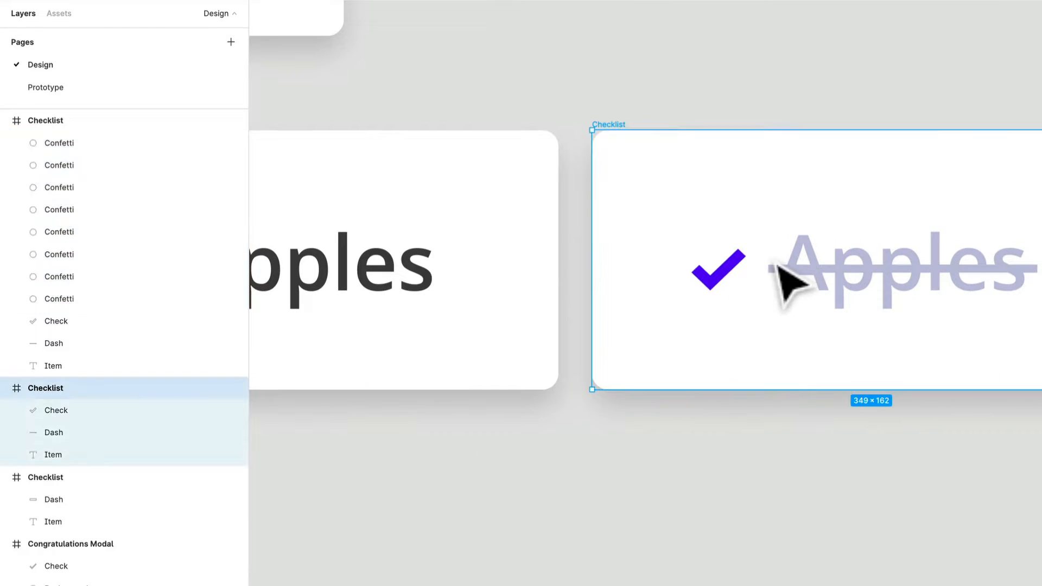
{"action": "key", "text": "ctrl+v"}
{"action": "scroll", "coordinate": [768, 279], "scroll_direction": "up", "scroll_amount": 2}
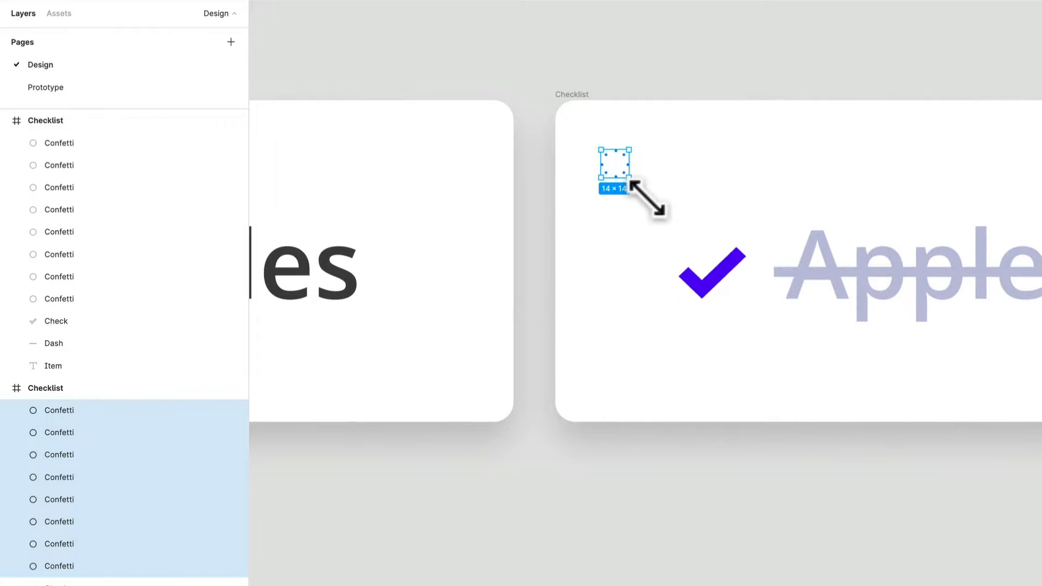
{"action": "left_click_drag", "start_coordinate": [629, 177], "coordinate": [704, 252]}
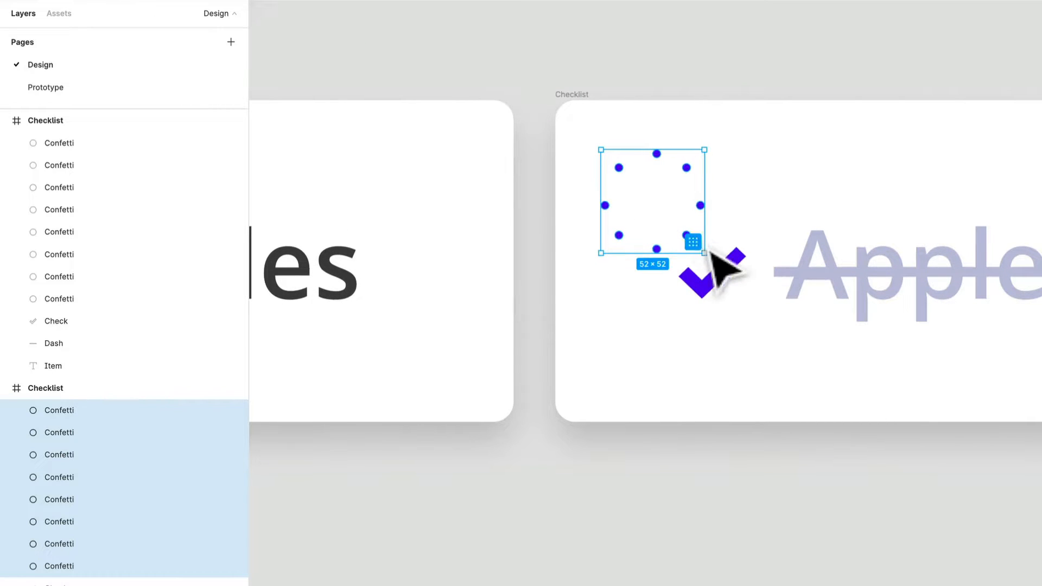
Step: Move the eight confetti dots so they encircle the large check mark beside the struck-through Apples
{"action": "scroll", "coordinate": [709, 263], "scroll_direction": "up", "scroll_amount": 5}
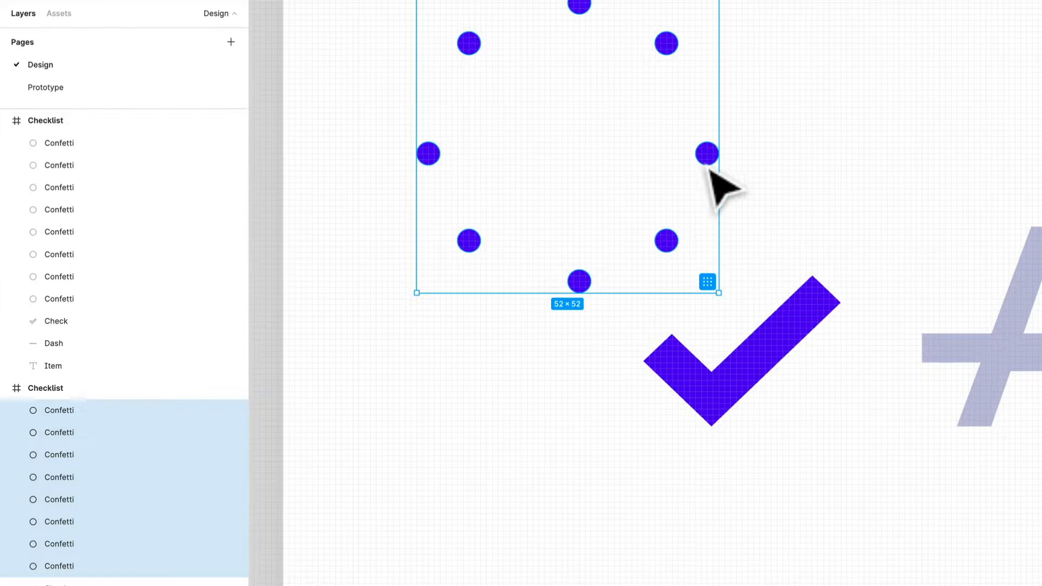
{"action": "left_click_drag", "start_coordinate": [707, 157], "coordinate": [876, 369]}
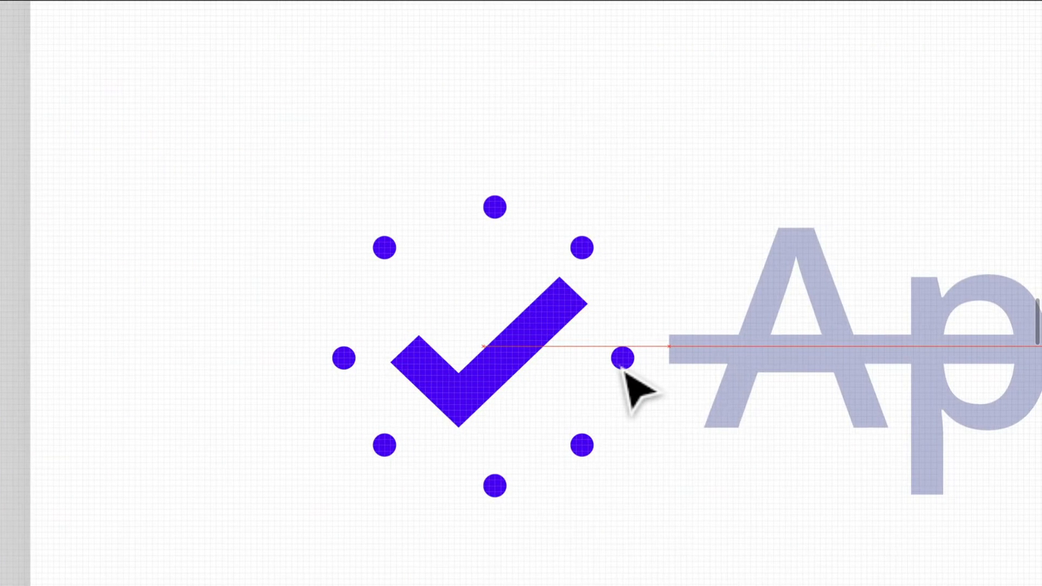
{"action": "left_click_drag", "start_coordinate": [622, 365], "coordinate": [623, 365]}
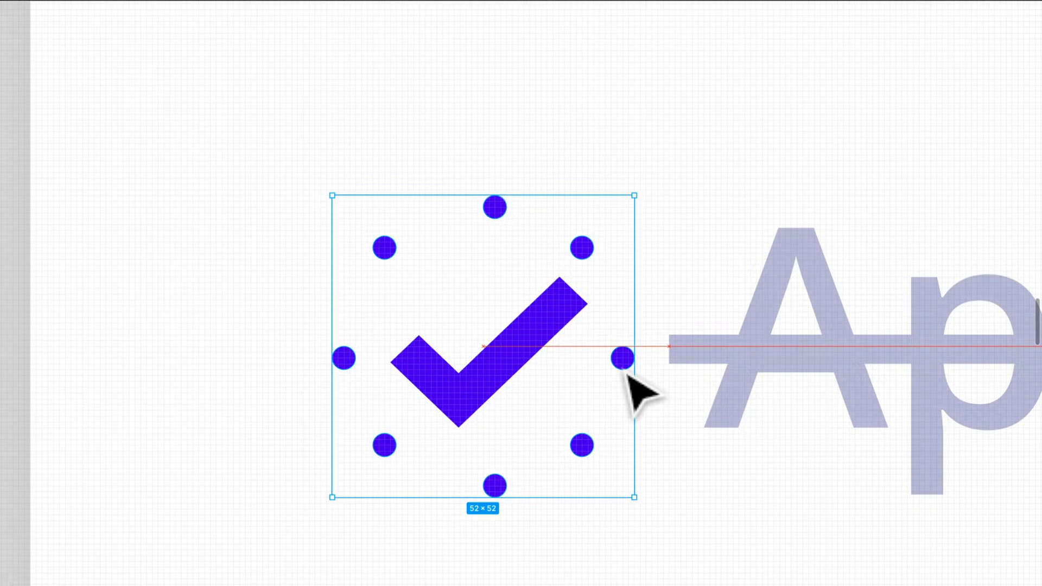
{"action": "scroll", "coordinate": [624, 372], "scroll_direction": "down", "scroll_amount": 8}
Step: Duplicate the large checked frame with confetti and place the copy in line beside the original
{"action": "left_click_drag", "start_coordinate": [696, 567], "coordinate": [374, 535]}
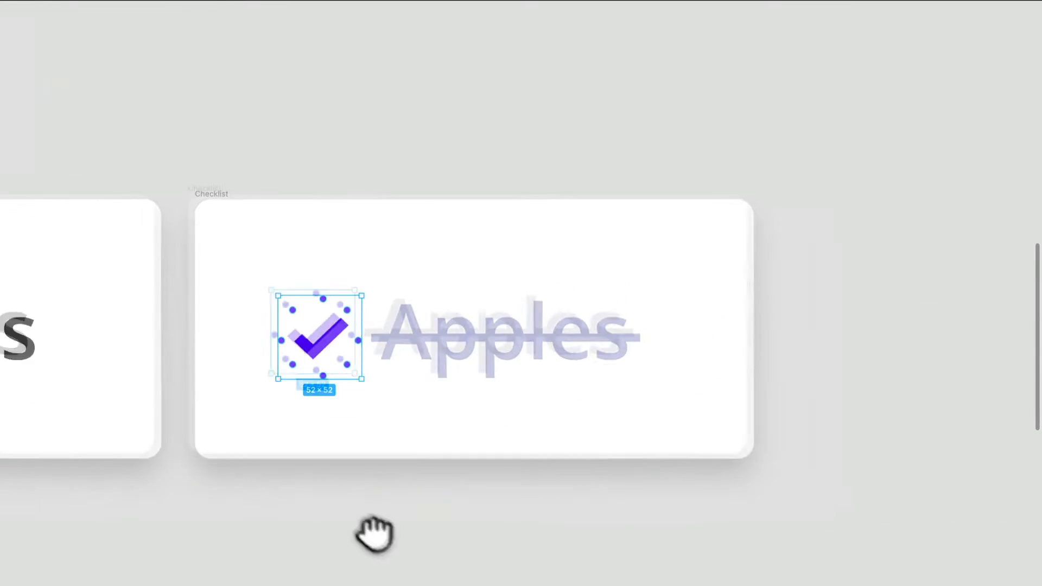
{"action": "left_click_drag", "start_coordinate": [233, 214], "coordinate": [807, 220]}
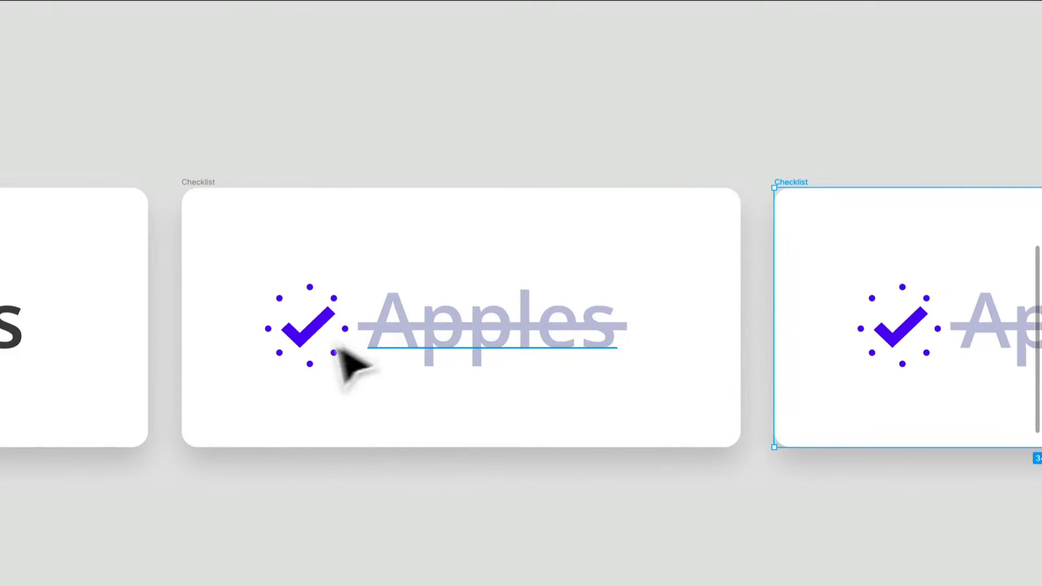
{"action": "left_click", "coordinate": [318, 368]}
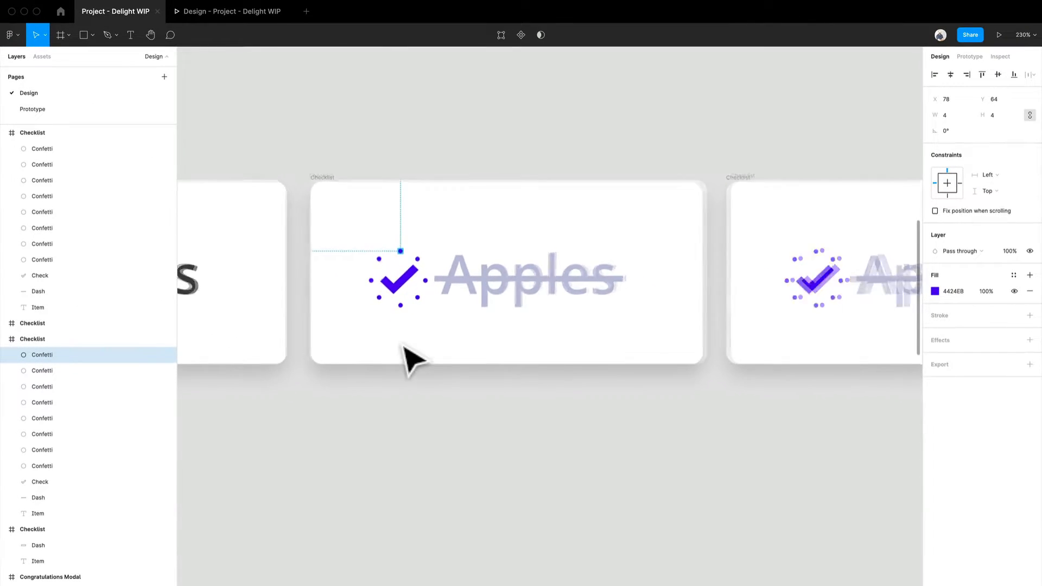
Step: Delete the small checked Apples frame with confetti above the row of large frames
{"action": "scroll", "coordinate": [326, 429], "scroll_direction": "down", "scroll_amount": 3}
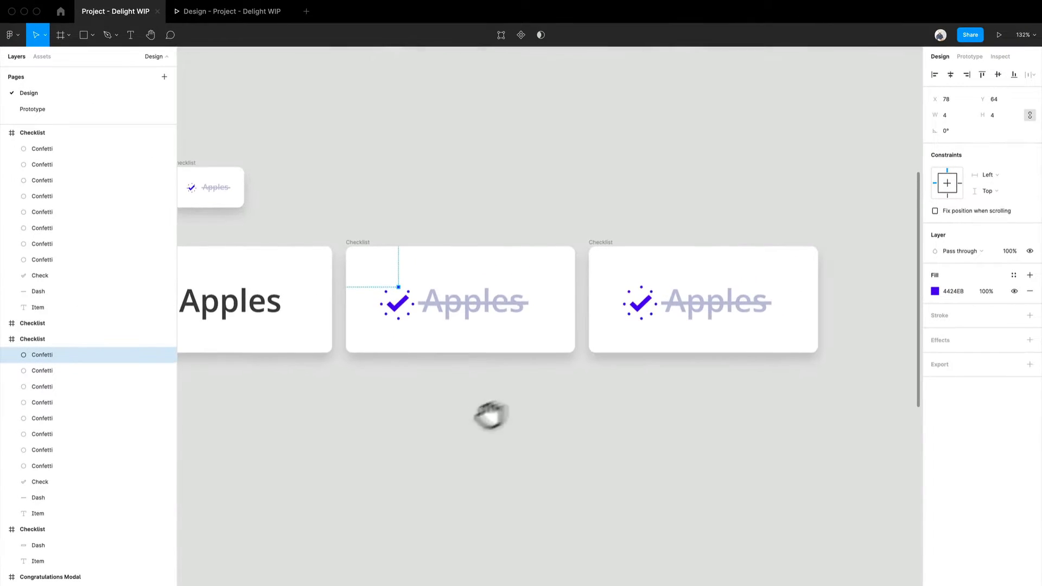
{"action": "left_click_drag", "start_coordinate": [490, 415], "coordinate": [591, 383]}
{"action": "left_click_drag", "start_coordinate": [227, 81], "coordinate": [422, 199]}
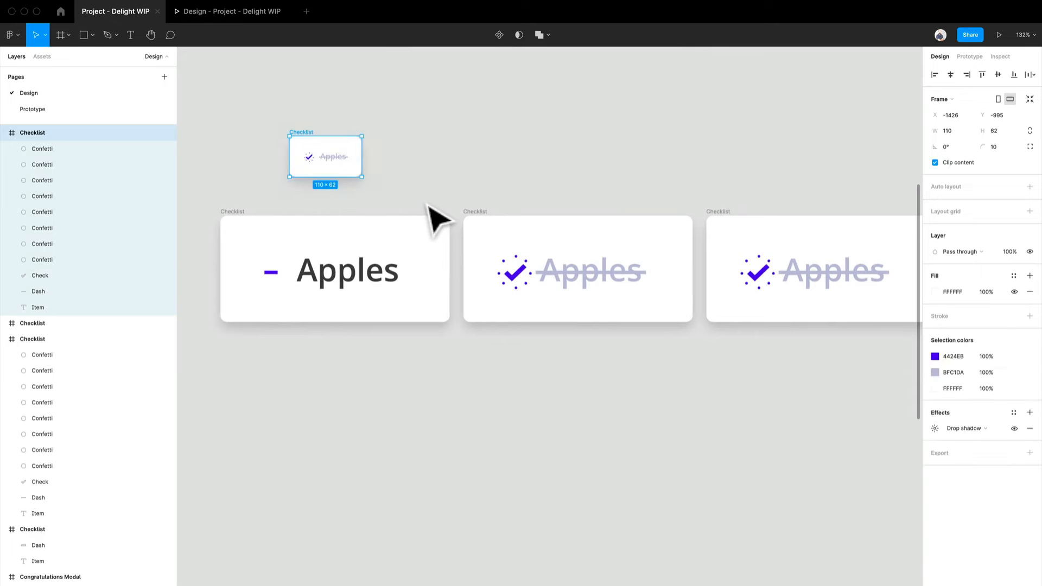
{"action": "key", "text": "Delete"}
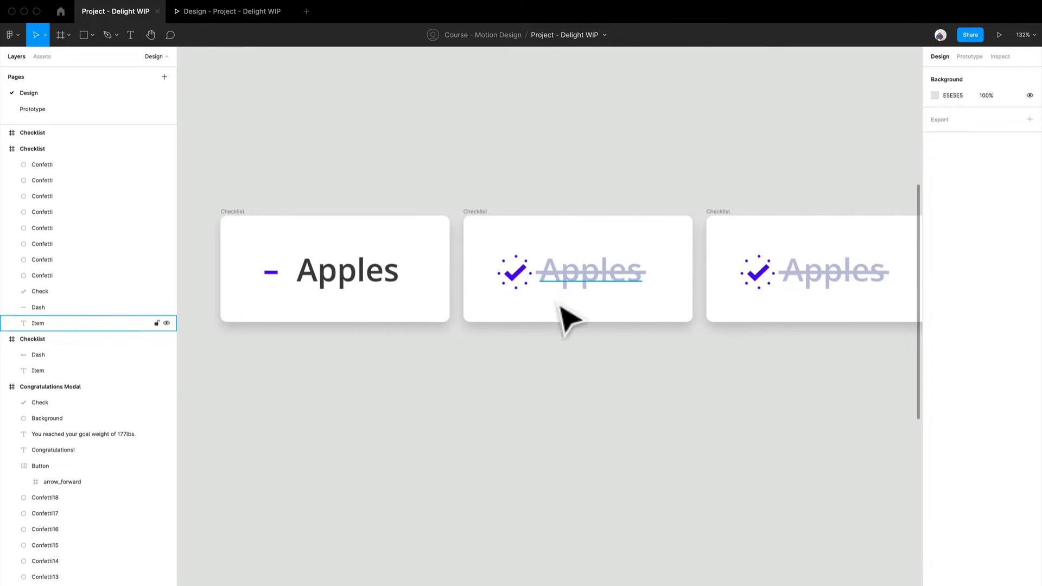
Step: Delete all eight confetti dots from the middle large frame, keeping its check mark and struck-through Apples
{"action": "scroll", "coordinate": [542, 318], "scroll_direction": "up", "scroll_amount": 5}
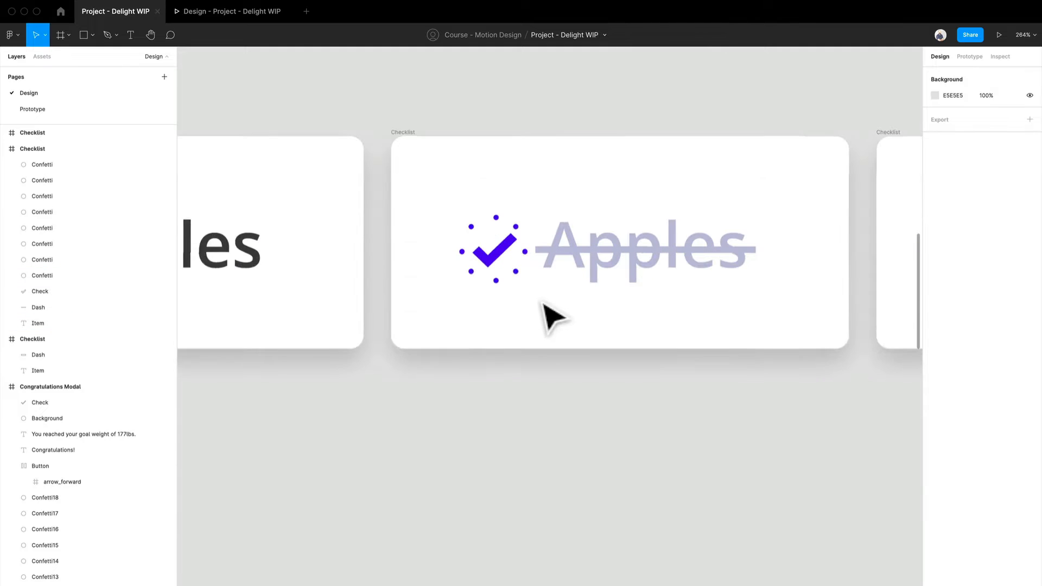
{"action": "left_click", "coordinate": [514, 270]}
{"action": "left_click", "coordinate": [524, 248], "text": "shift"}
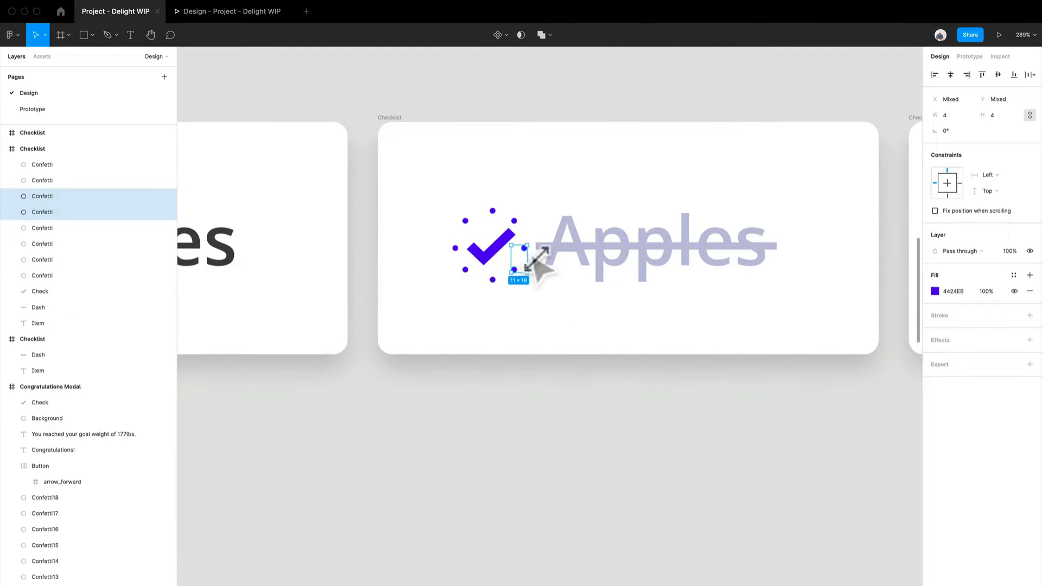
{"action": "left_click", "coordinate": [514, 221], "text": "shift"}
{"action": "left_click", "coordinate": [492, 211], "text": "shift"}
{"action": "left_click", "coordinate": [493, 212], "text": "shift"}
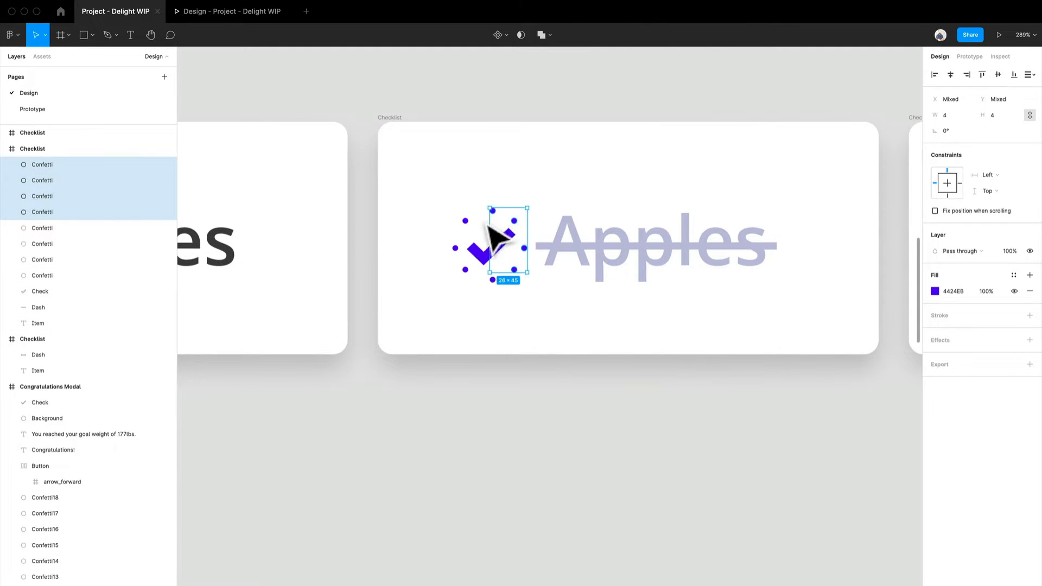
{"action": "left_click", "coordinate": [455, 249], "text": "shift"}
{"action": "left_click", "coordinate": [465, 270], "text": "shift"}
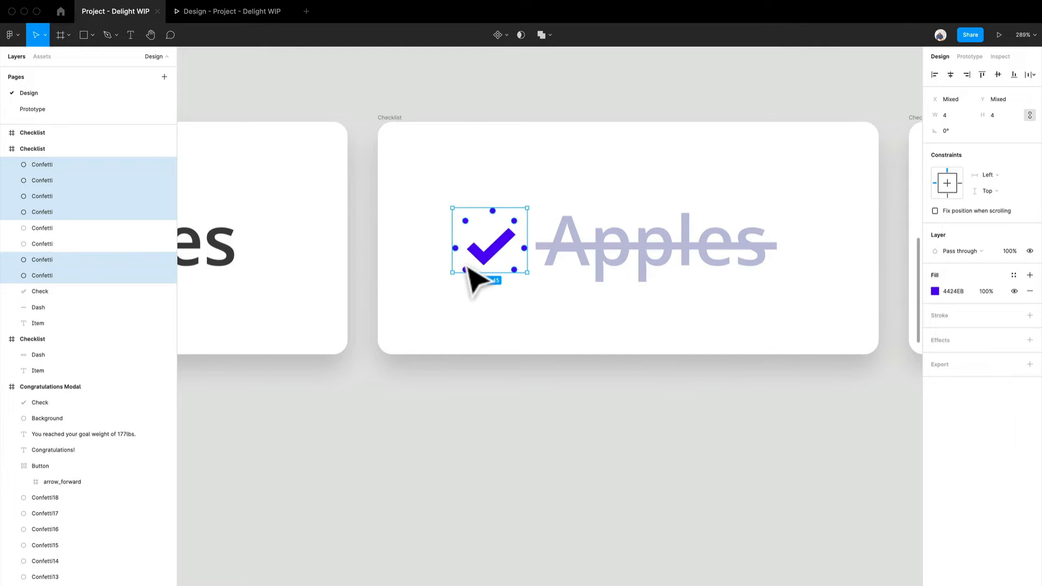
{"action": "key", "text": "Delete"}
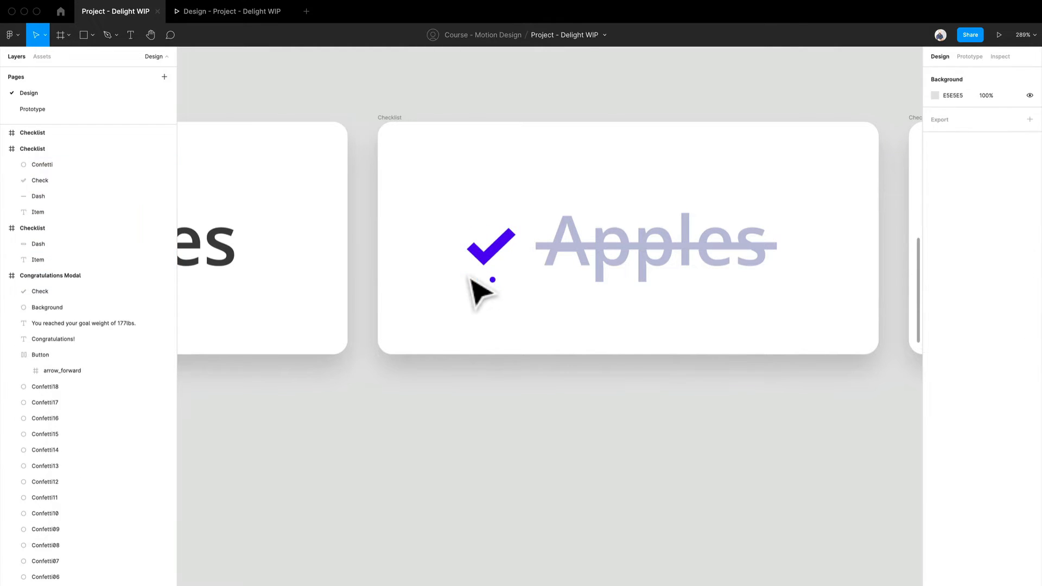
{"action": "left_click", "coordinate": [494, 281]}
{"action": "key", "text": "Delete"}
Step: Reorder the large frames as unchecked, checked with confetti, and checked without confetti, with the two checked frames about 39 px apart
{"action": "scroll", "coordinate": [510, 304], "scroll_direction": "down", "scroll_amount": 5}
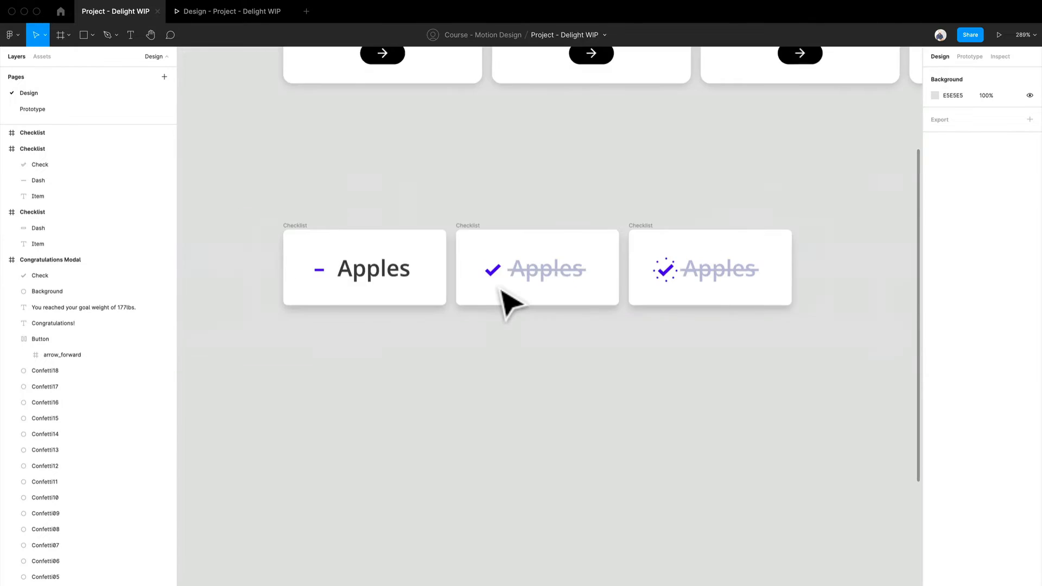
{"action": "left_click_drag", "start_coordinate": [543, 261], "coordinate": [825, 272]}
{"action": "left_click", "coordinate": [653, 233], "text": "shift"}
{"action": "left_click_drag", "start_coordinate": [653, 233], "coordinate": [486, 240]}
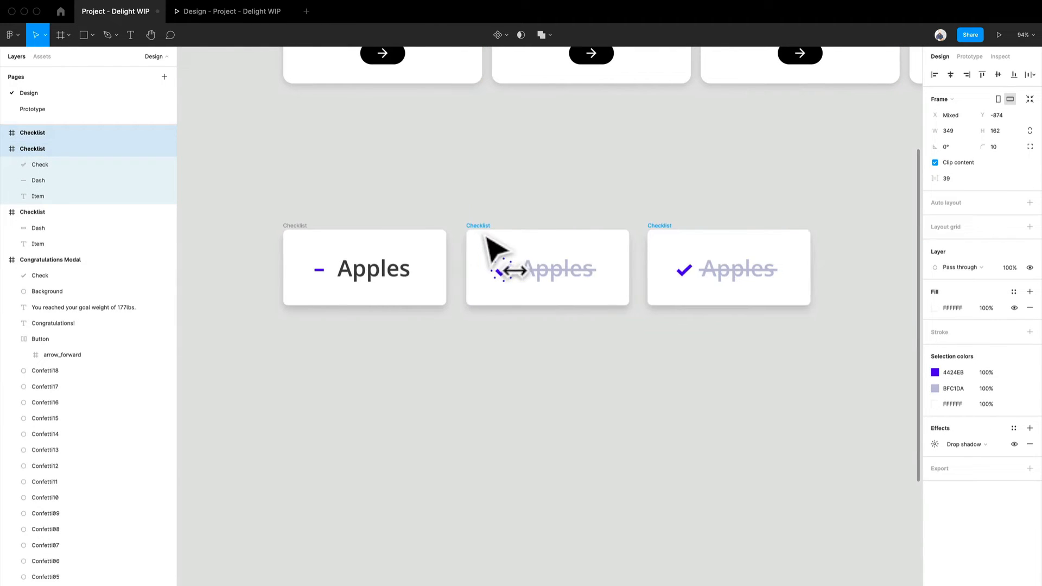
{"action": "scroll", "coordinate": [326, 274], "scroll_direction": "up", "scroll_amount": 3}
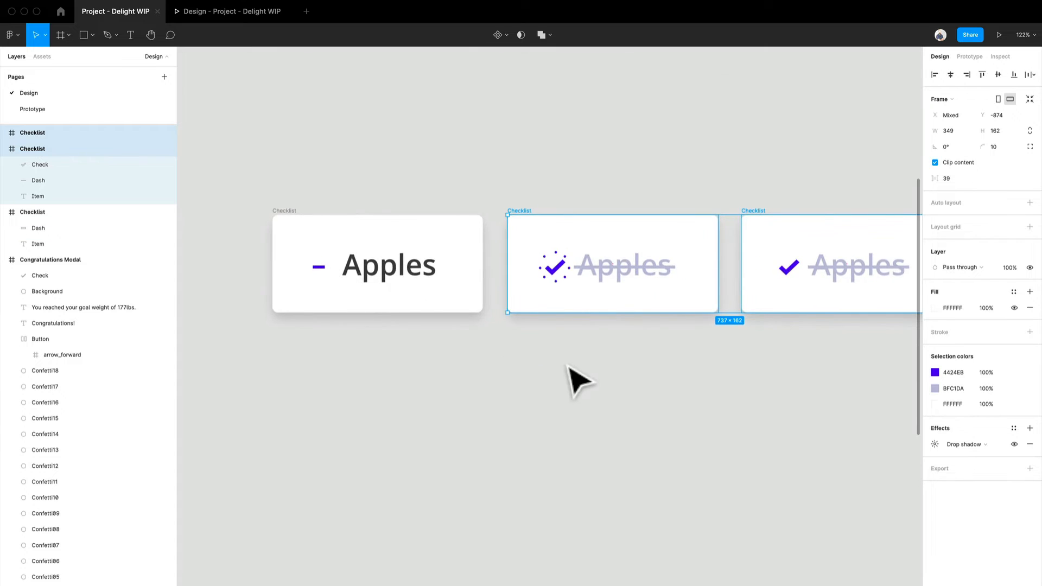
{"action": "scroll", "coordinate": [577, 376], "scroll_direction": "right", "scroll_amount": 3}
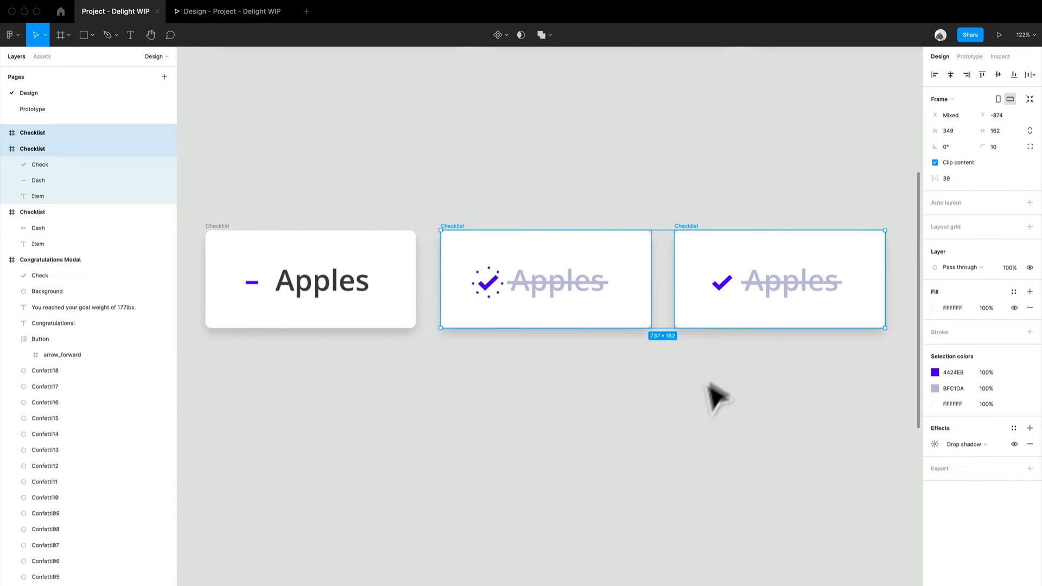
{"action": "left_click", "coordinate": [716, 400]}
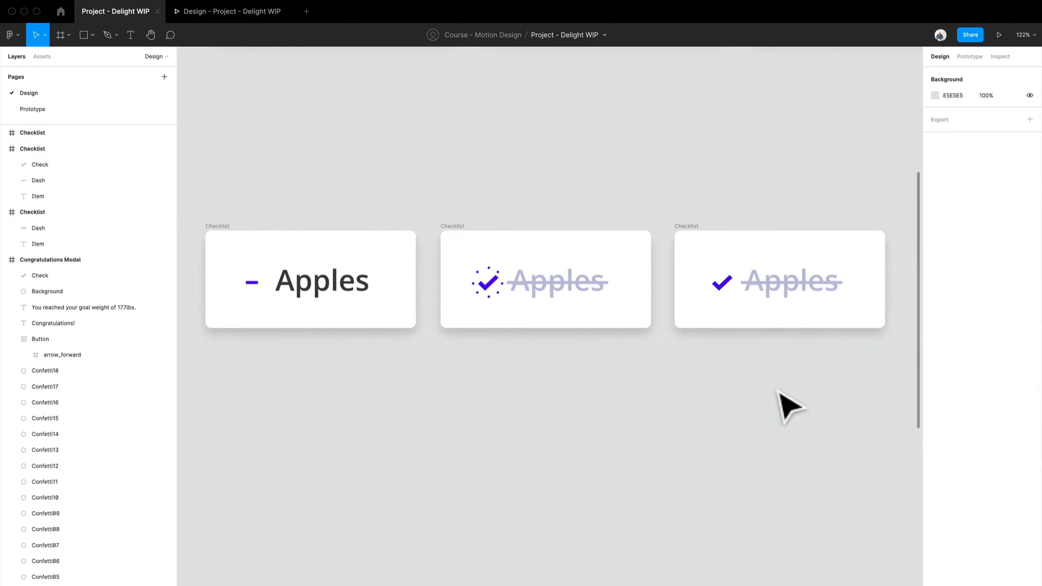